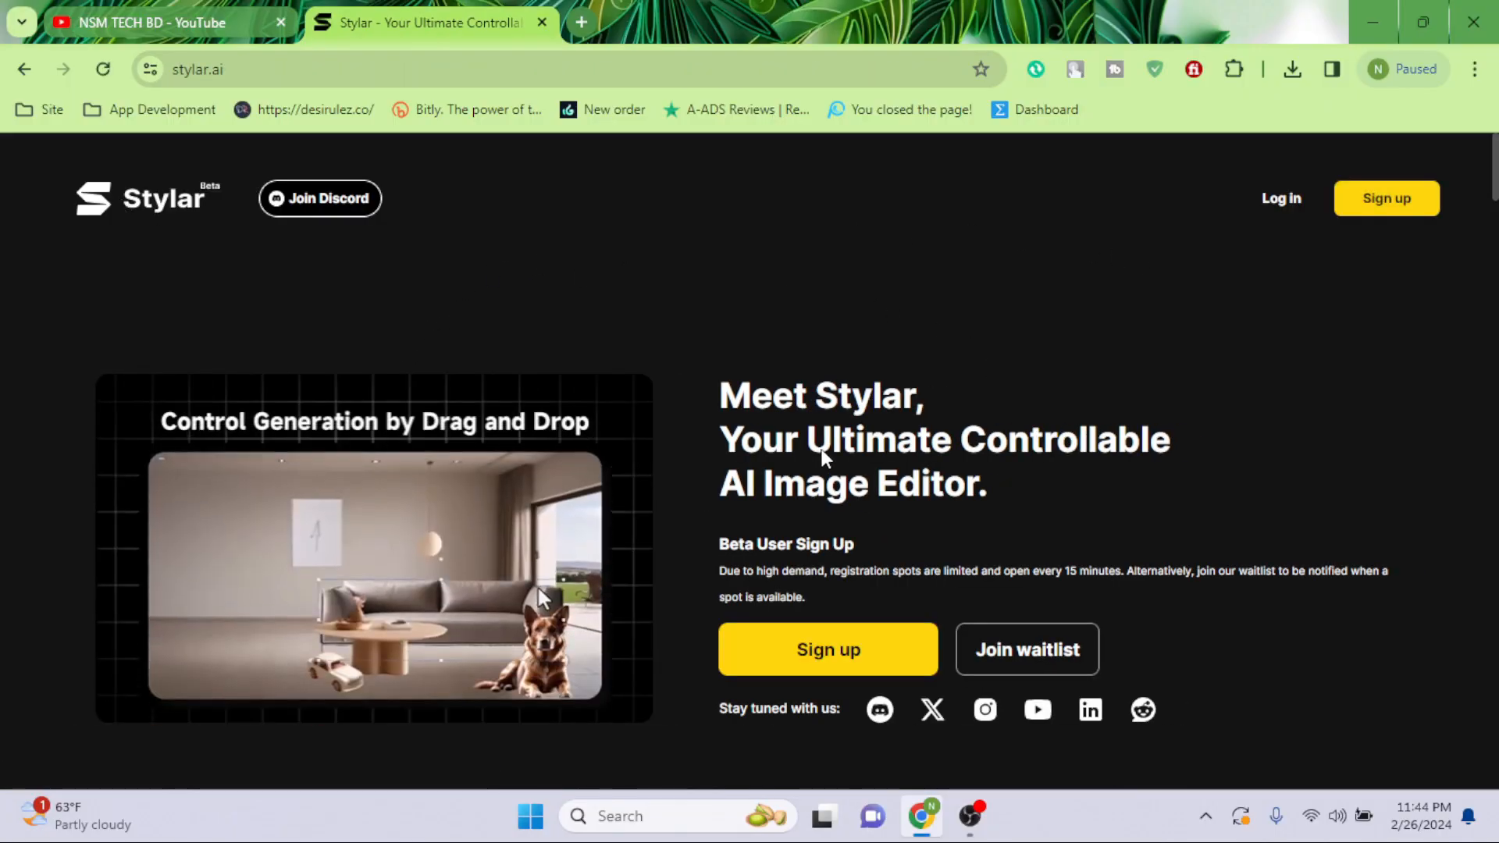
Look over the landing page's design categories and its headline about the AI image editor
scroll(813, 445, down, 15)
scroll(275, 539, down, 10)
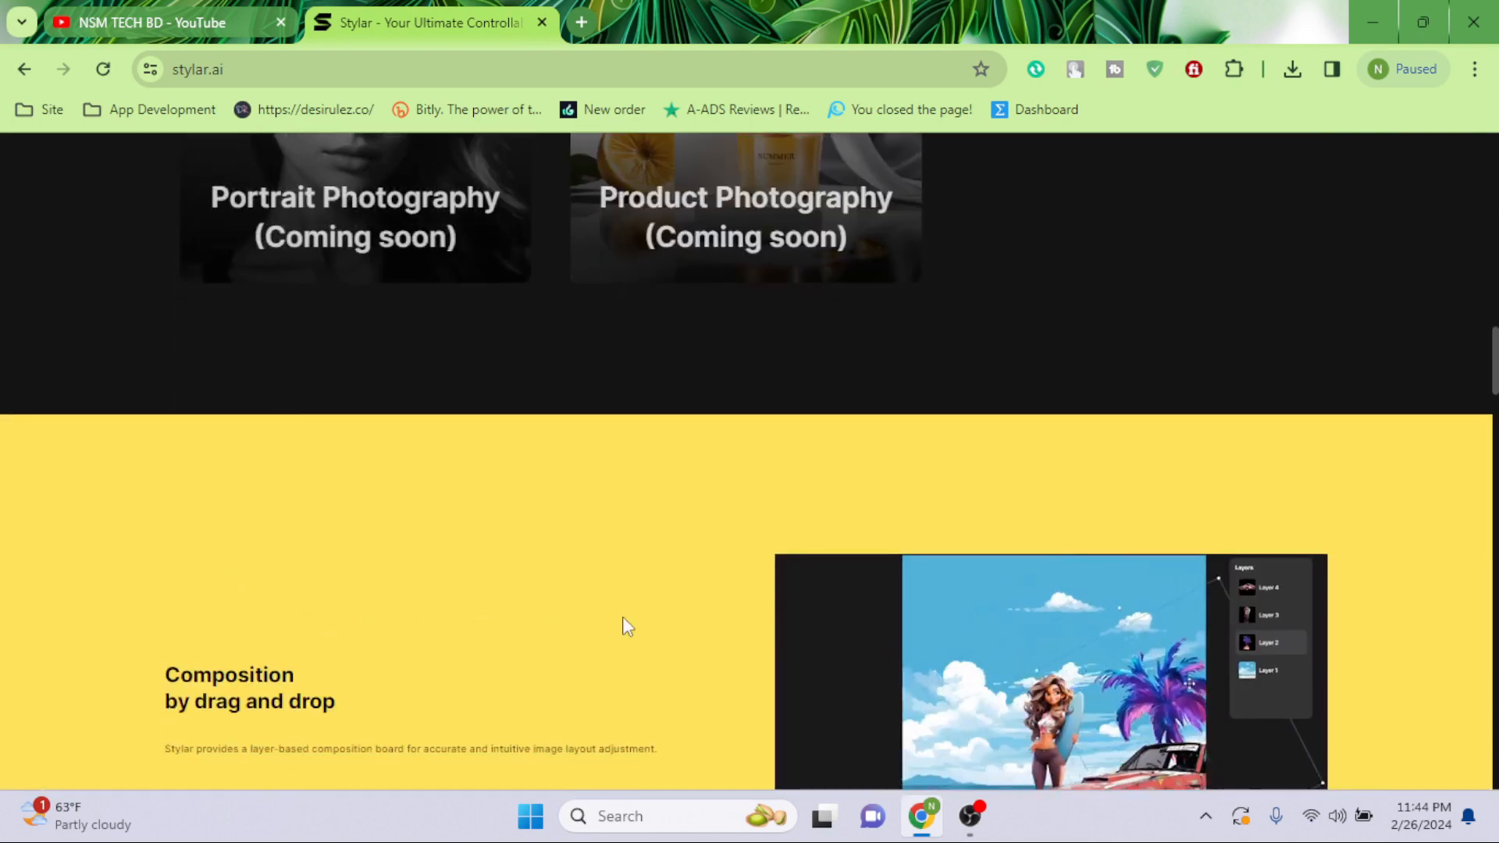
scroll(711, 435, up, 10)
scroll(712, 440, up, 15)
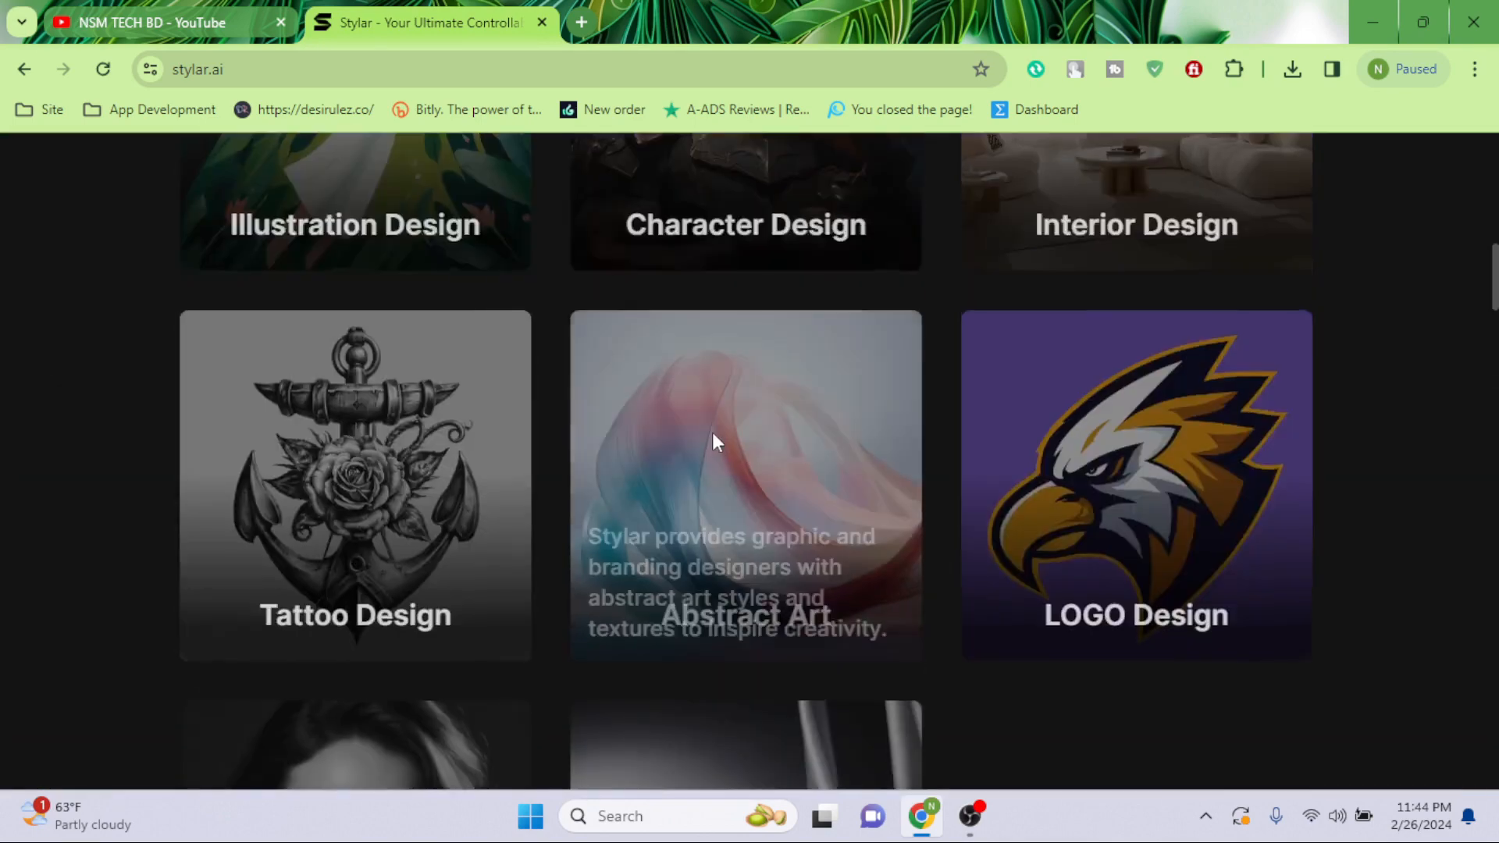
drag(720, 394, 1001, 476)
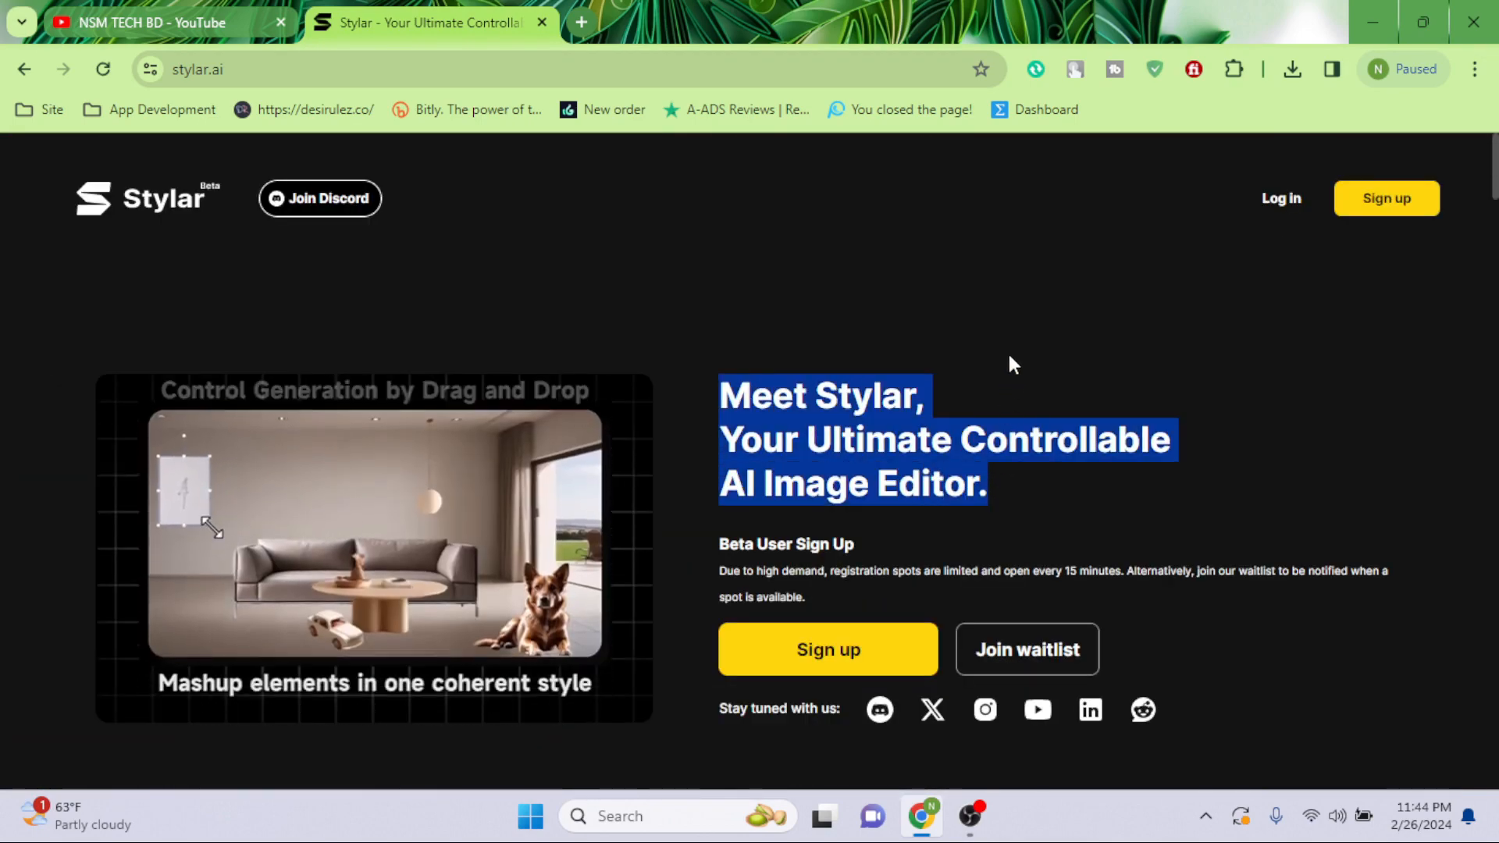
click(1008, 351)
Log in to Stylar by continuing with an existing Google account
click(1380, 205)
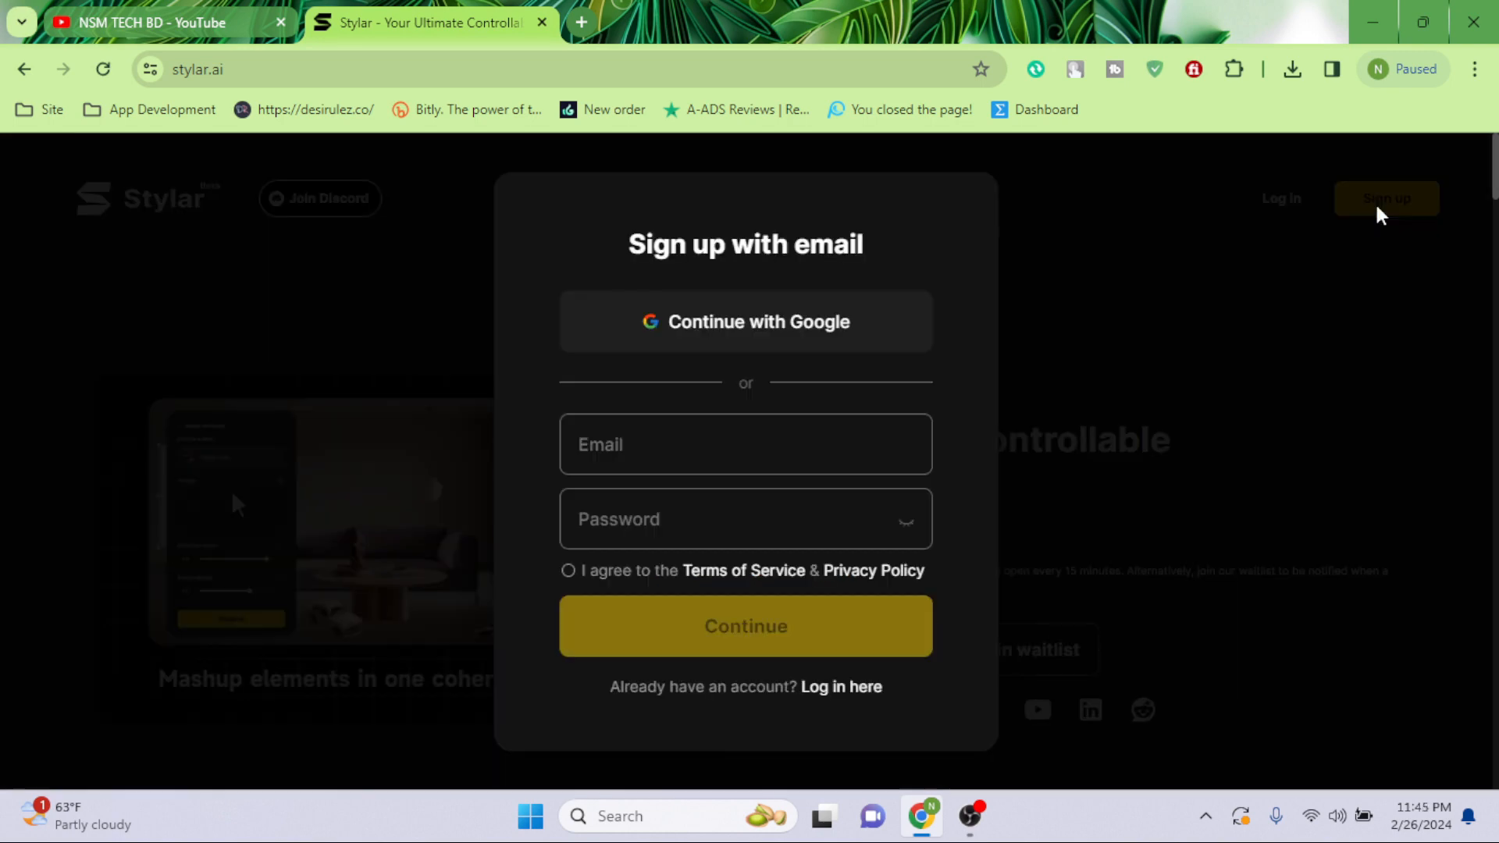
click(668, 430)
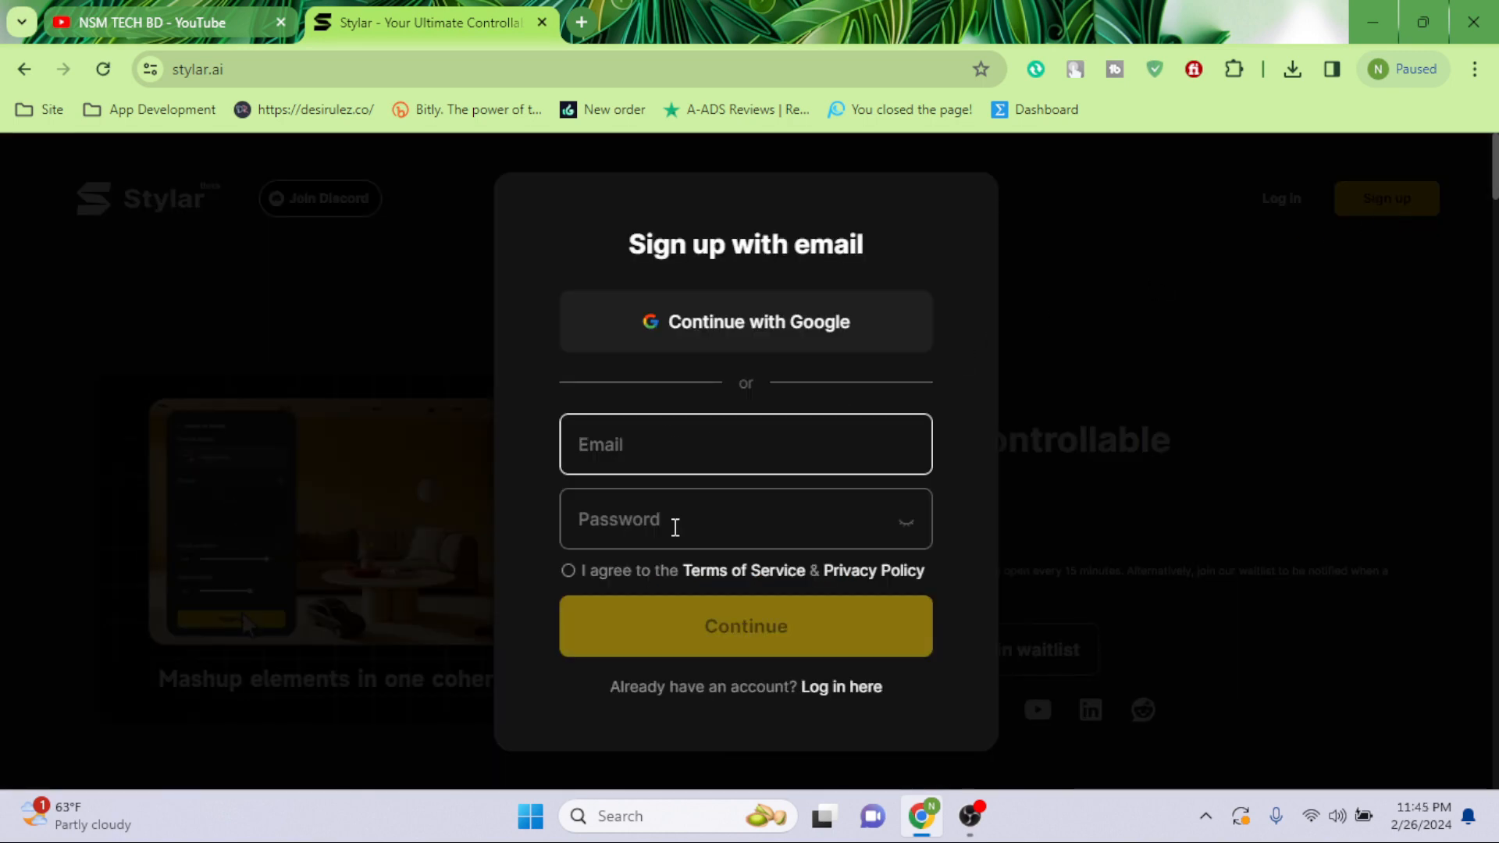
click(674, 527)
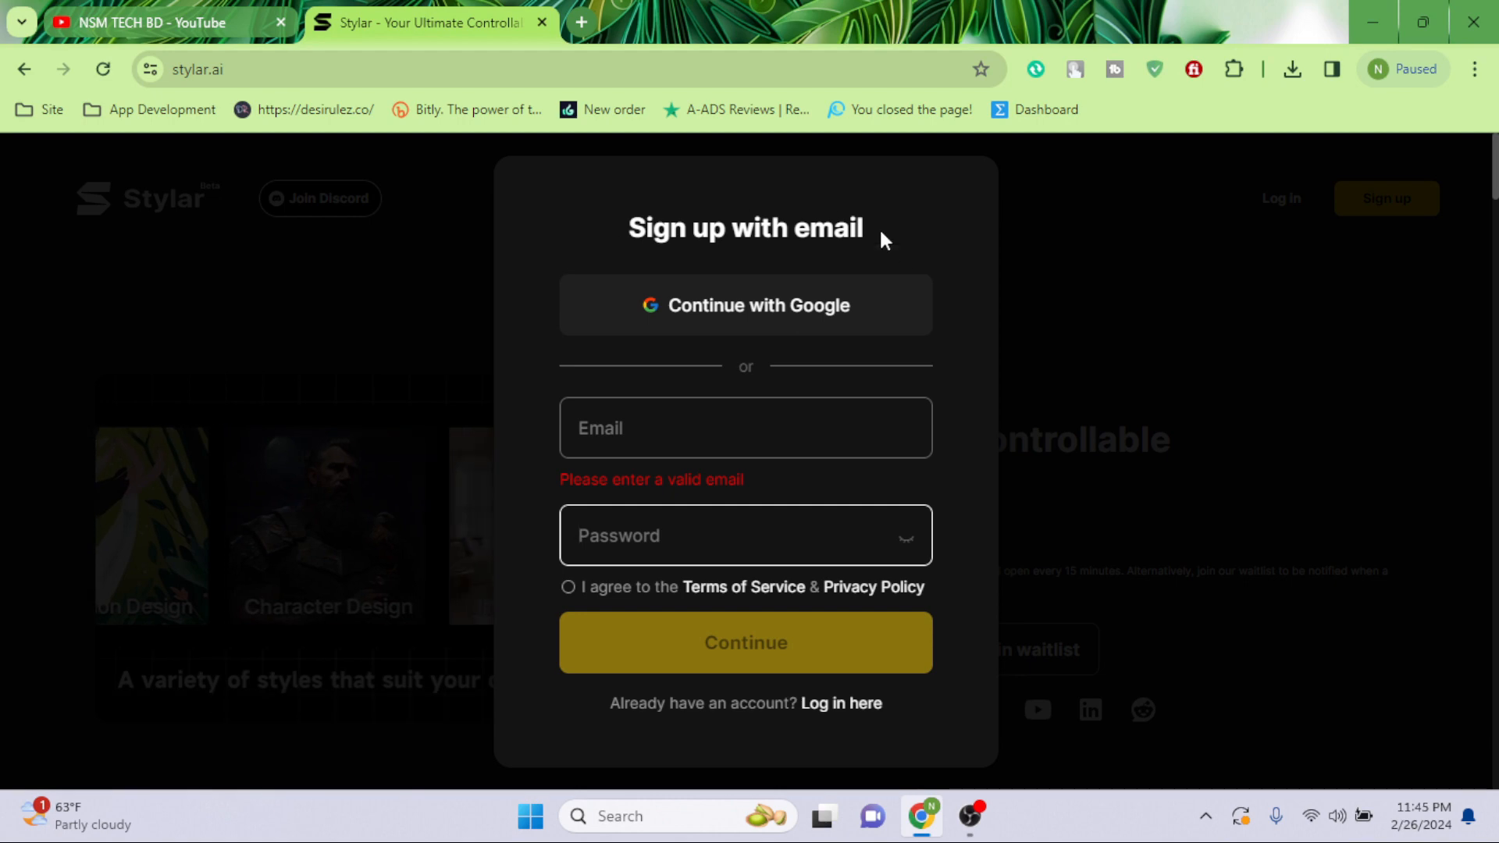
click(824, 705)
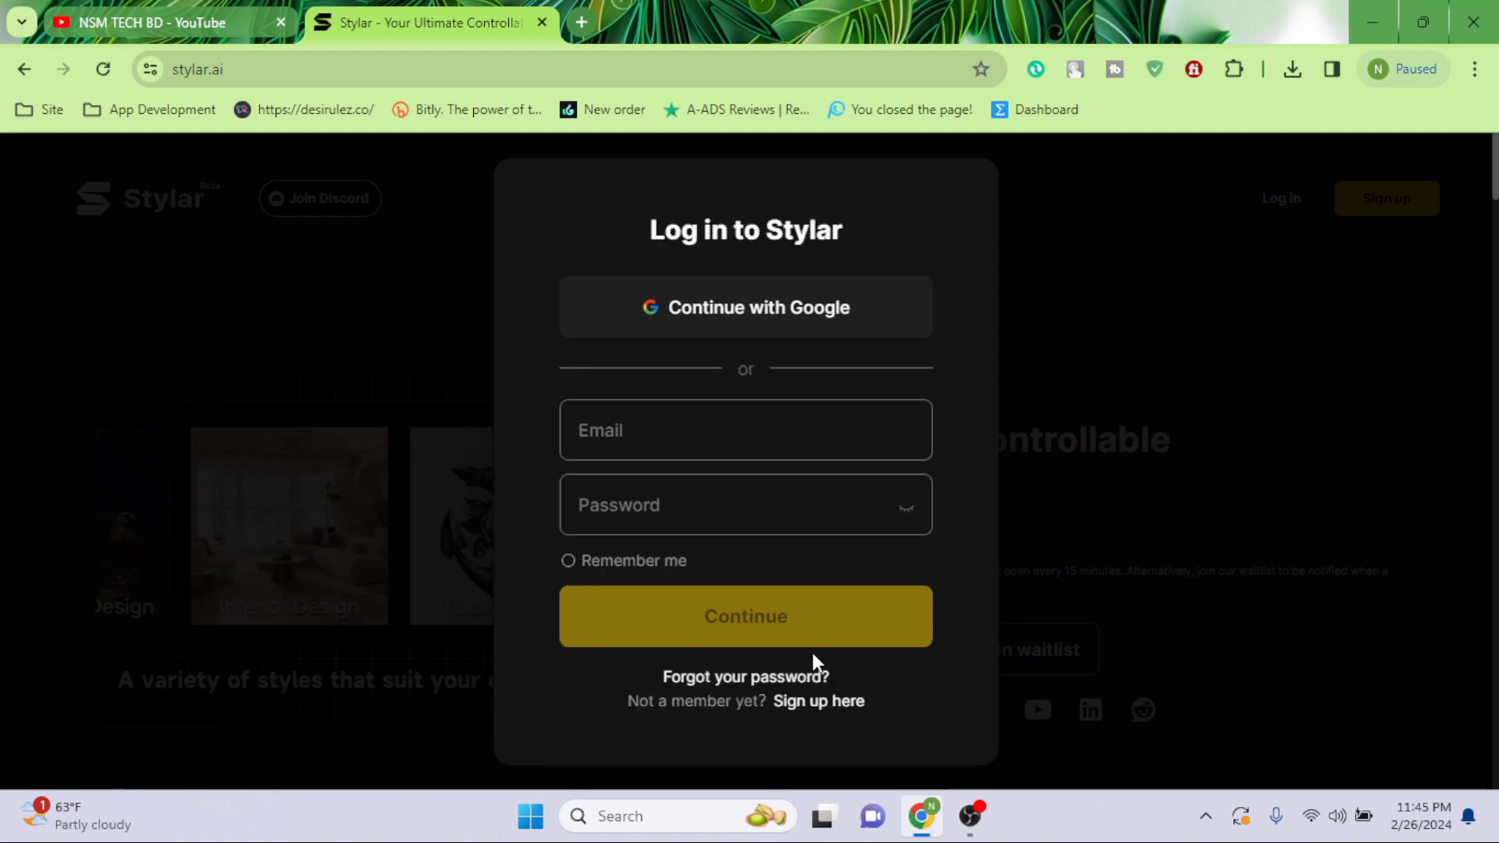
click(700, 317)
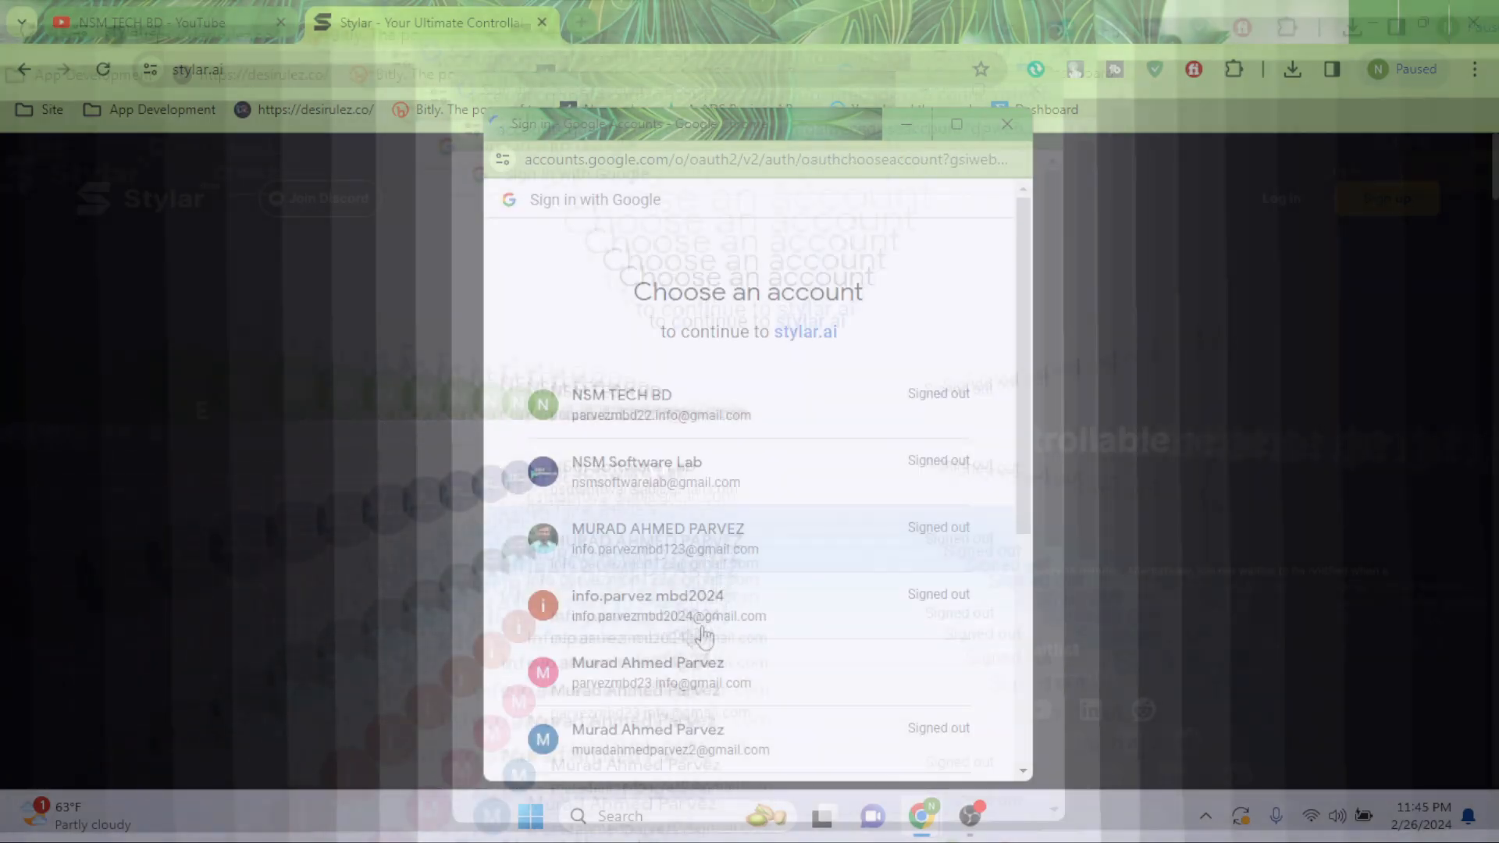
click(692, 678)
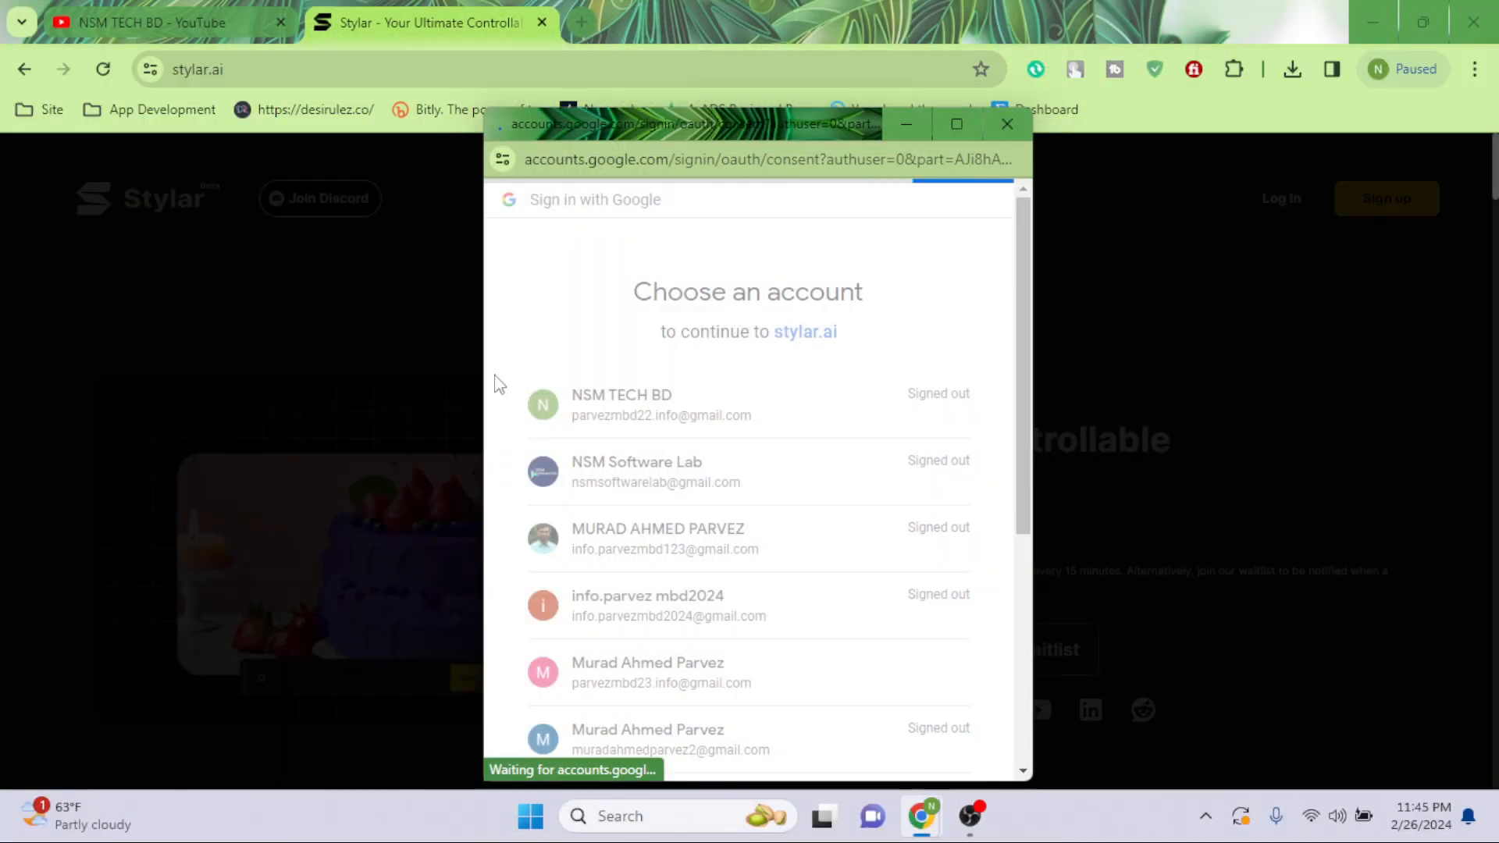
click(837, 547)
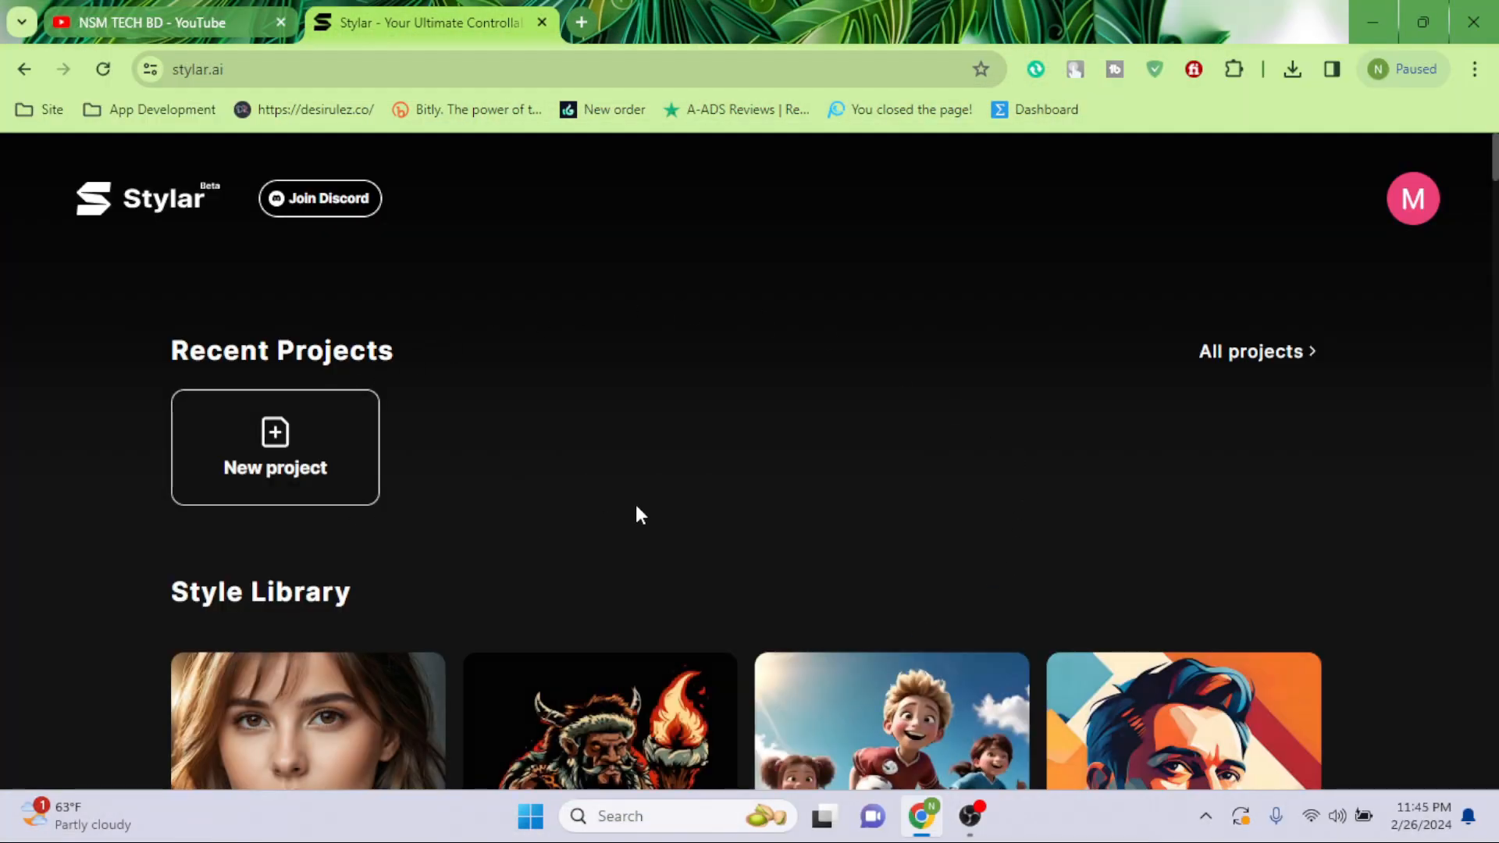
Browse the sample styles in the Style Library
scroll(635, 513, down, 7)
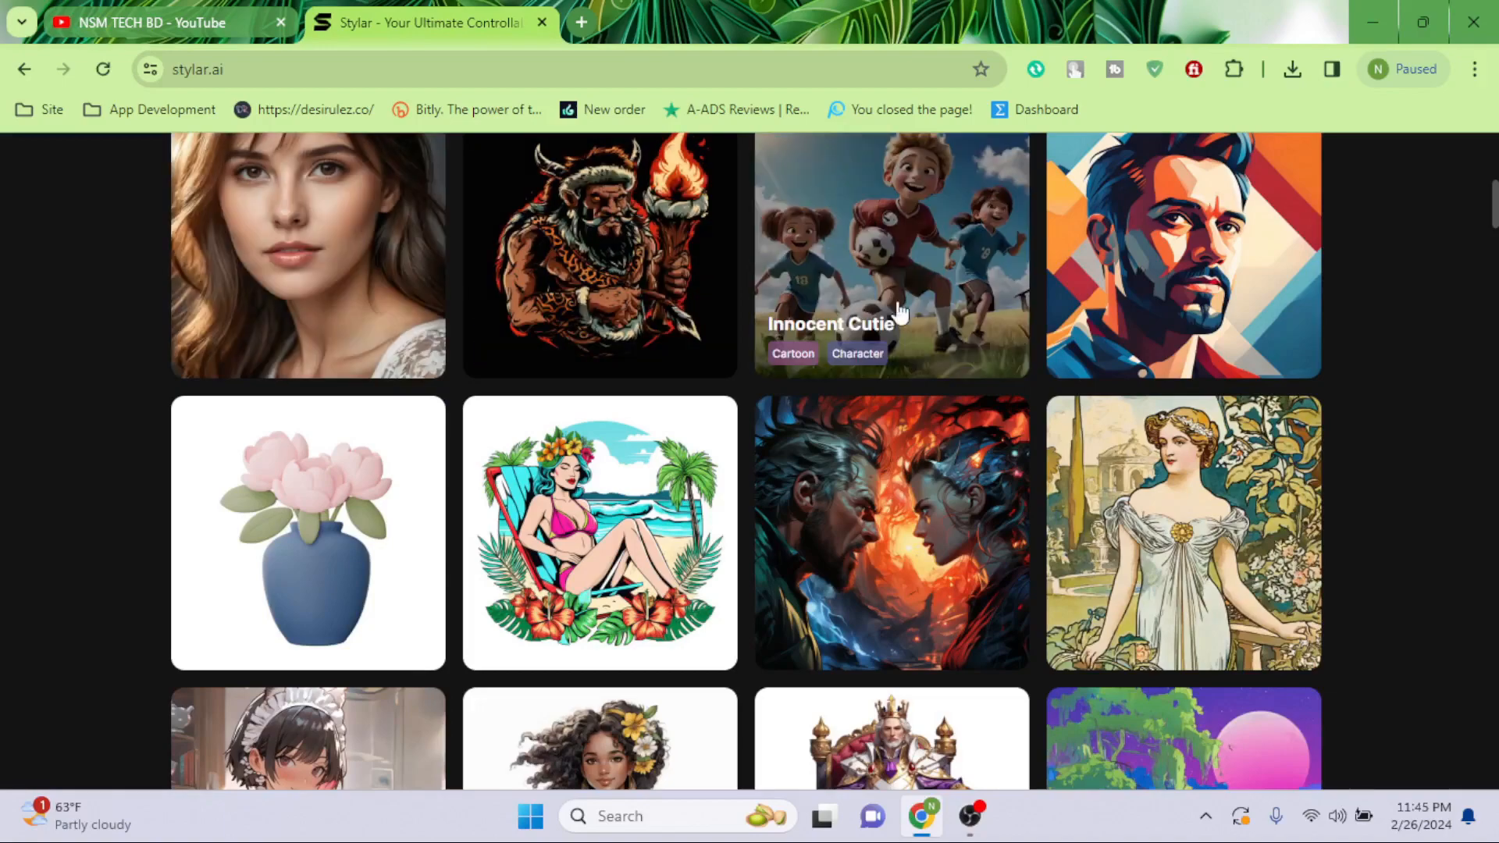
scroll(388, 395, down, 5)
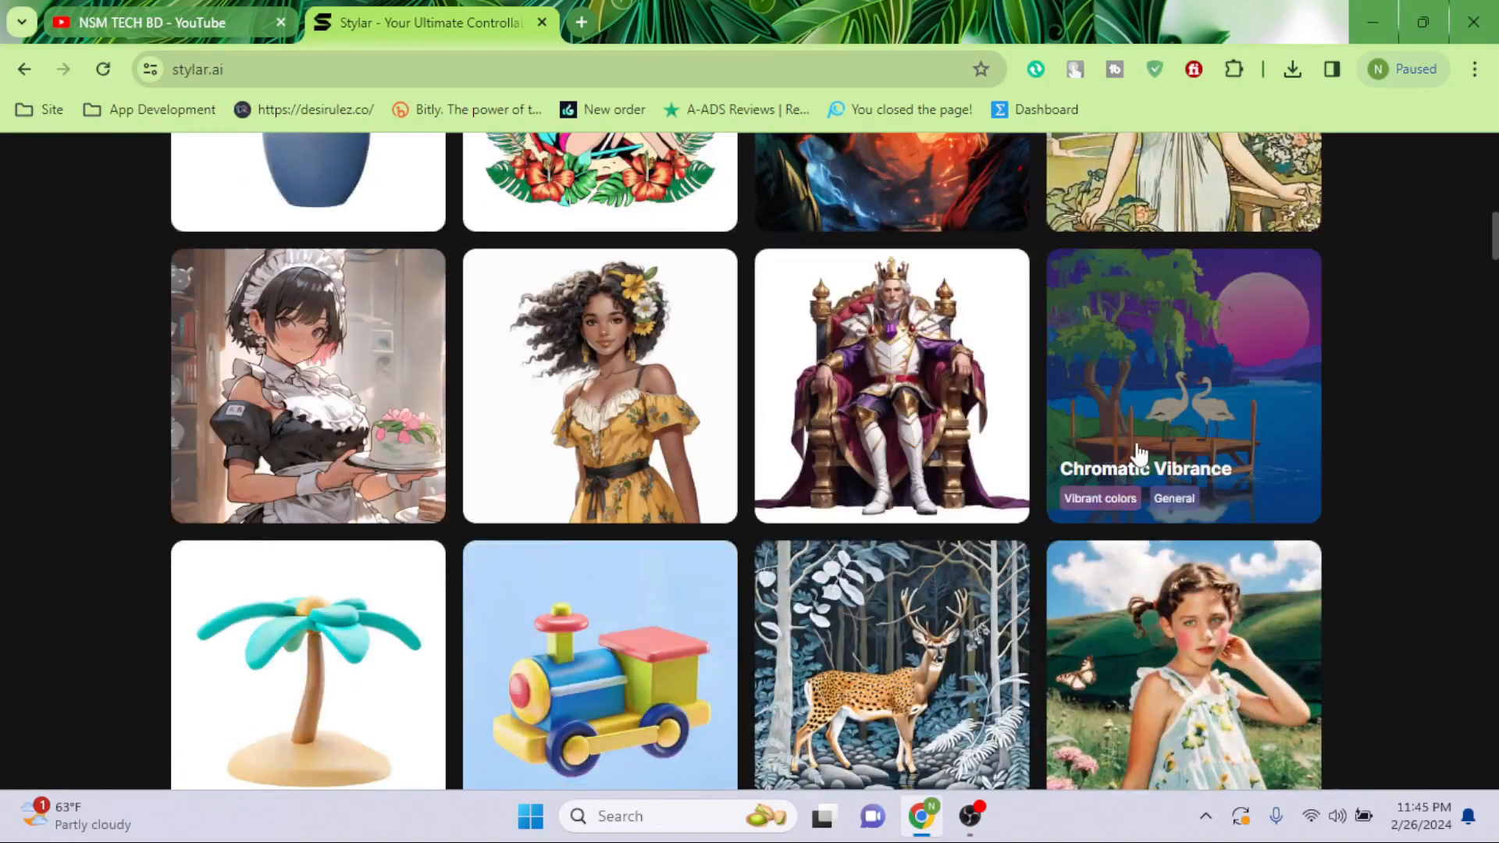
scroll(1128, 351, down, 5)
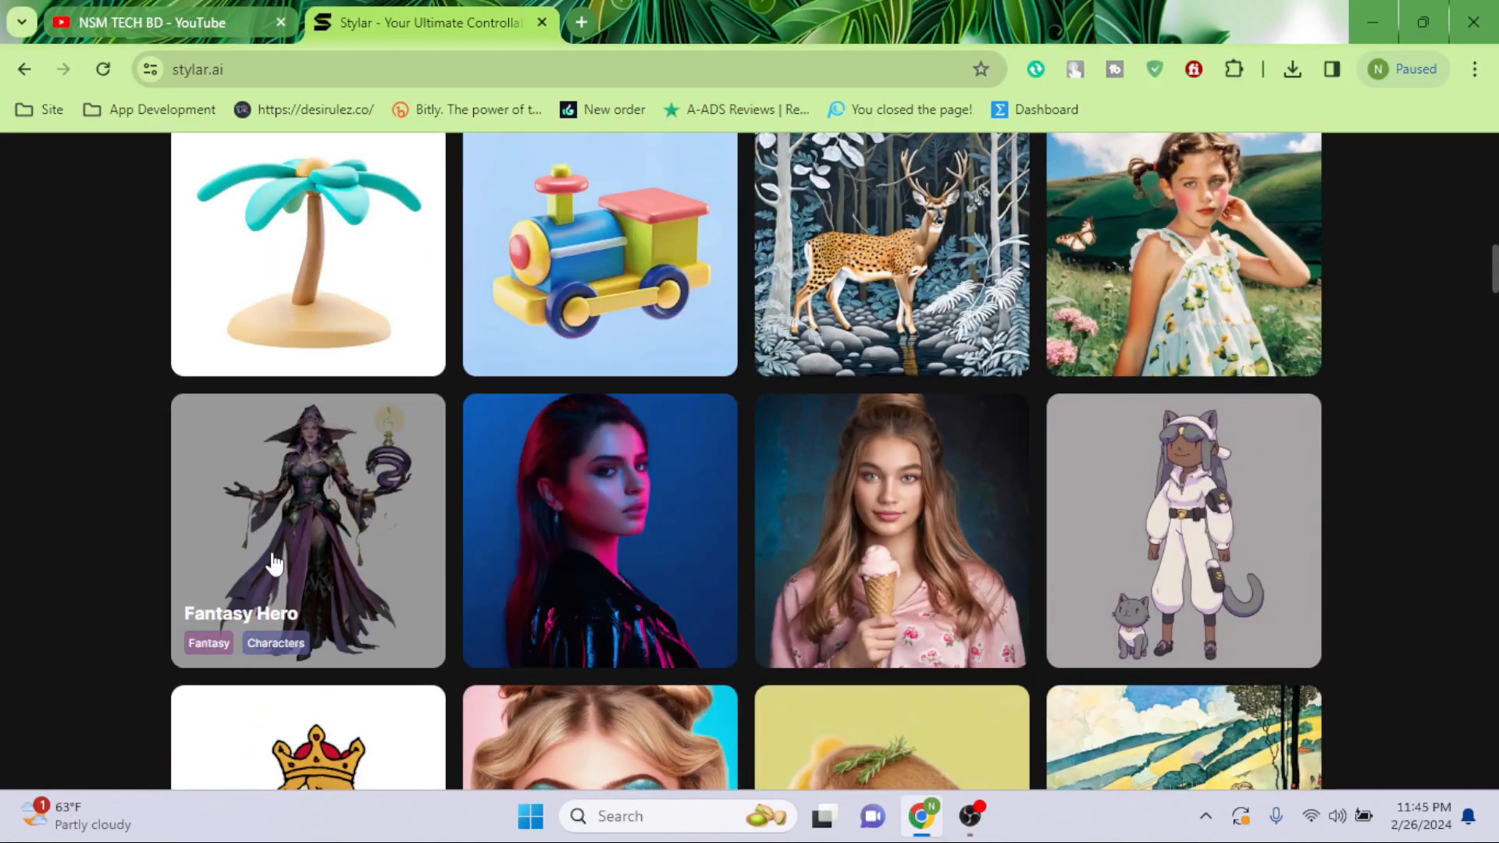
scroll(274, 562, up, 15)
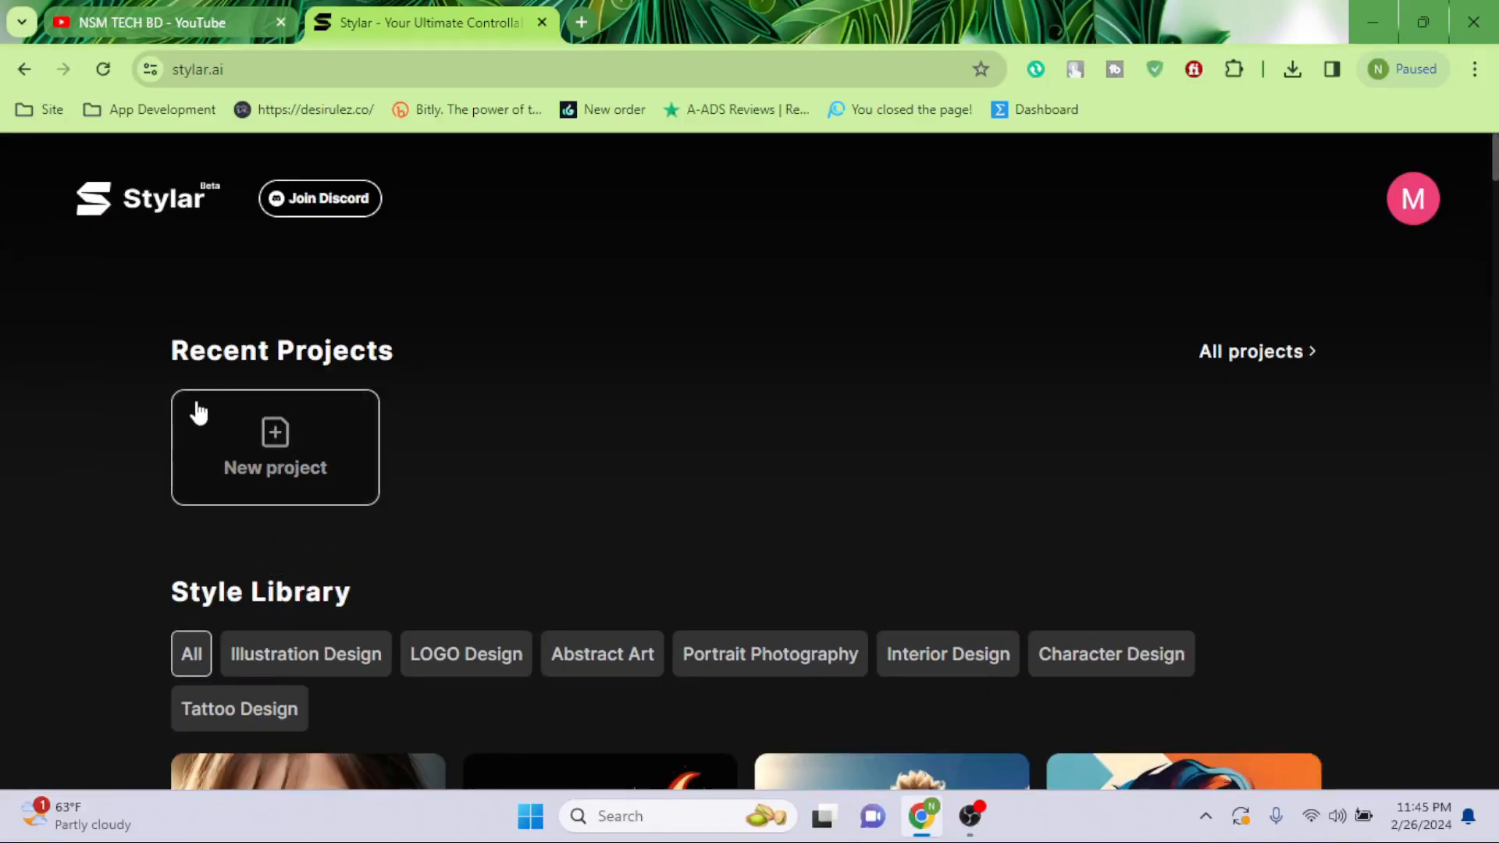
Create a new project with a 4:3 canvas of 1536 × 1152
click(289, 448)
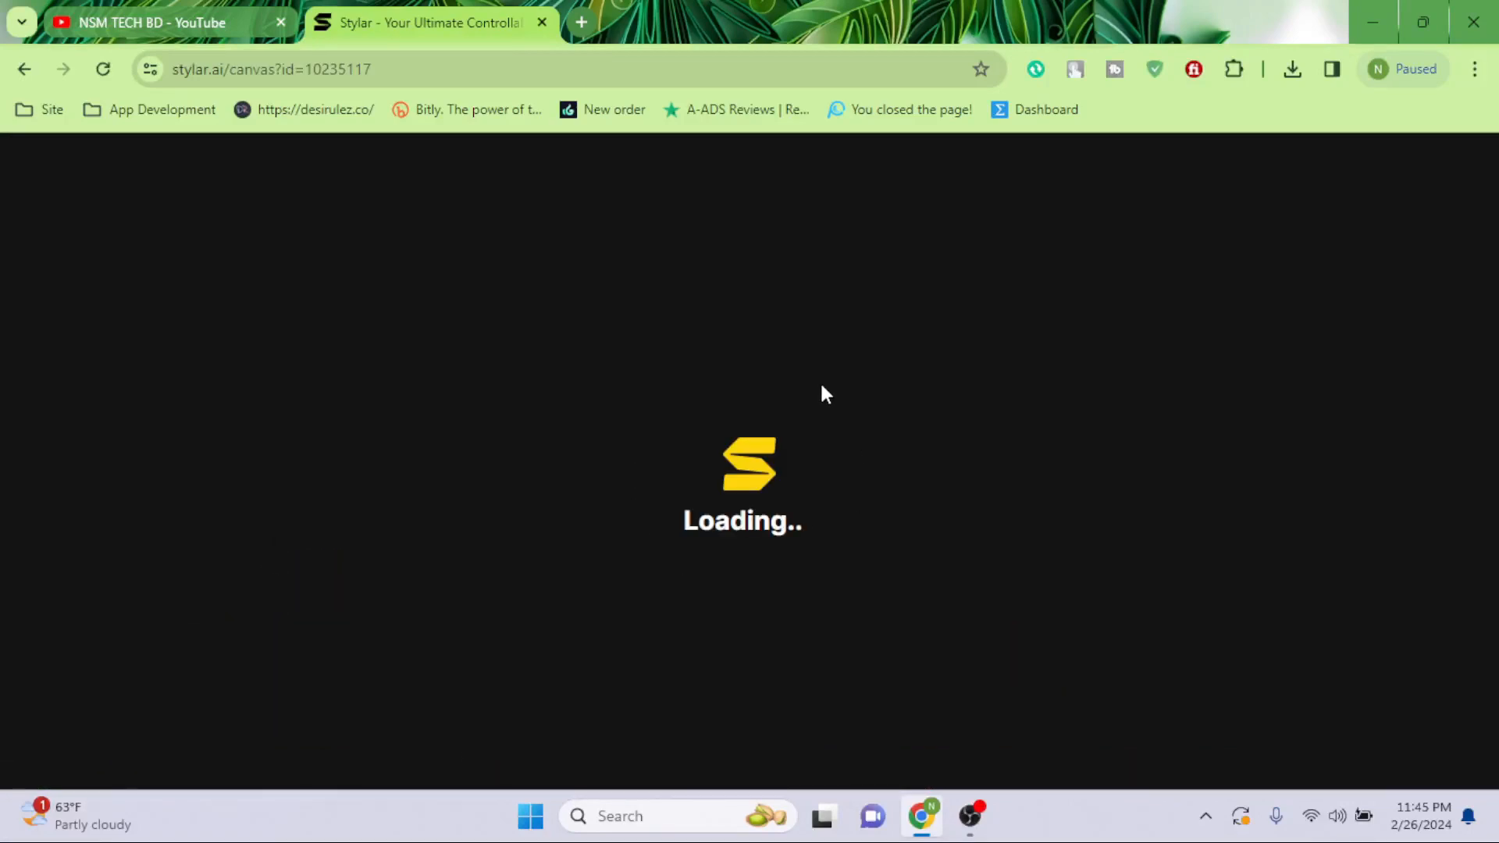
scroll(717, 354, down, 2)
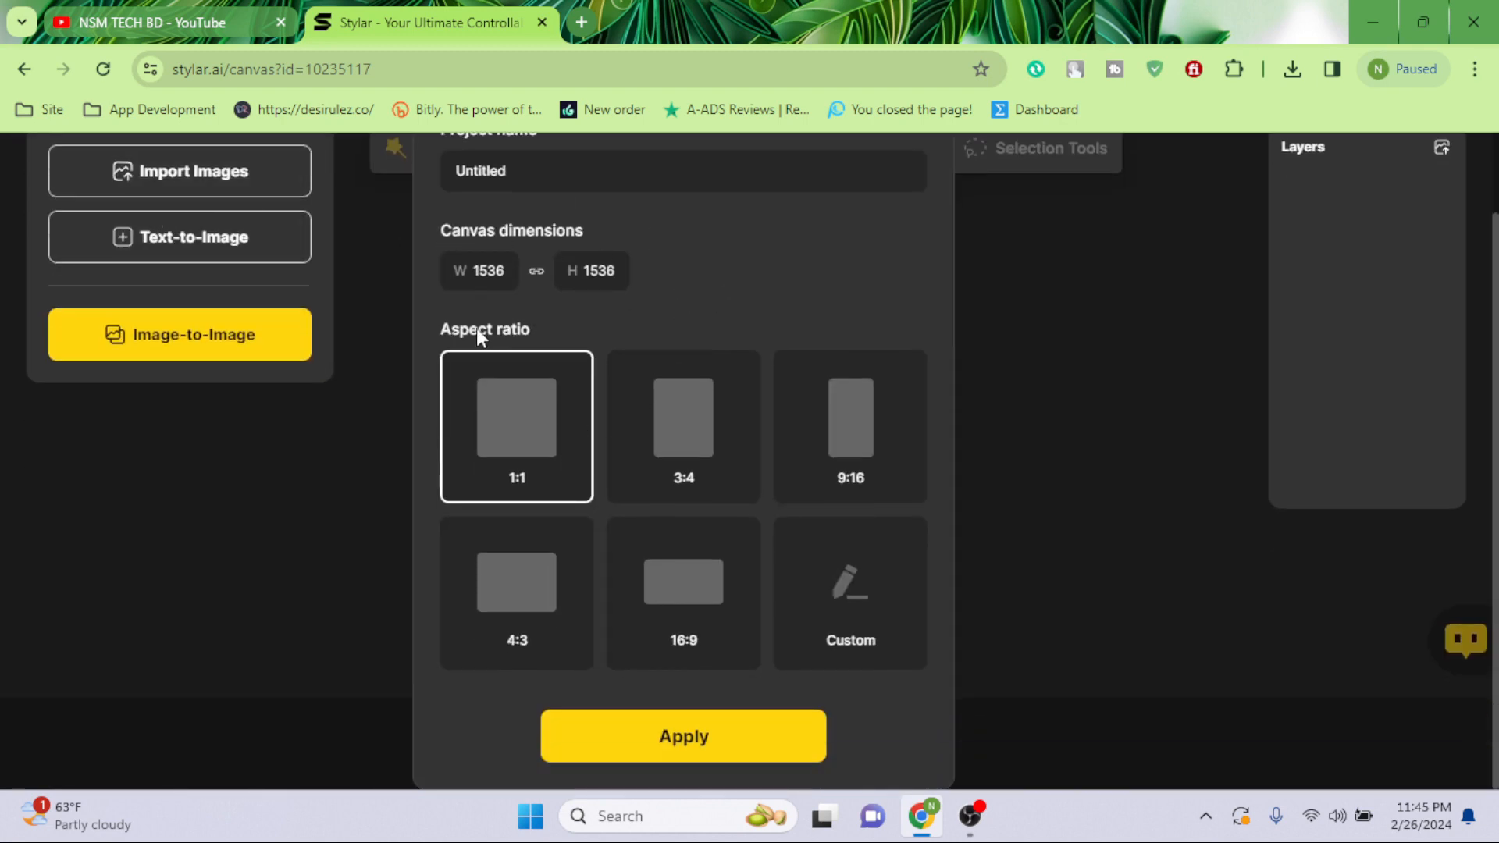
click(513, 587)
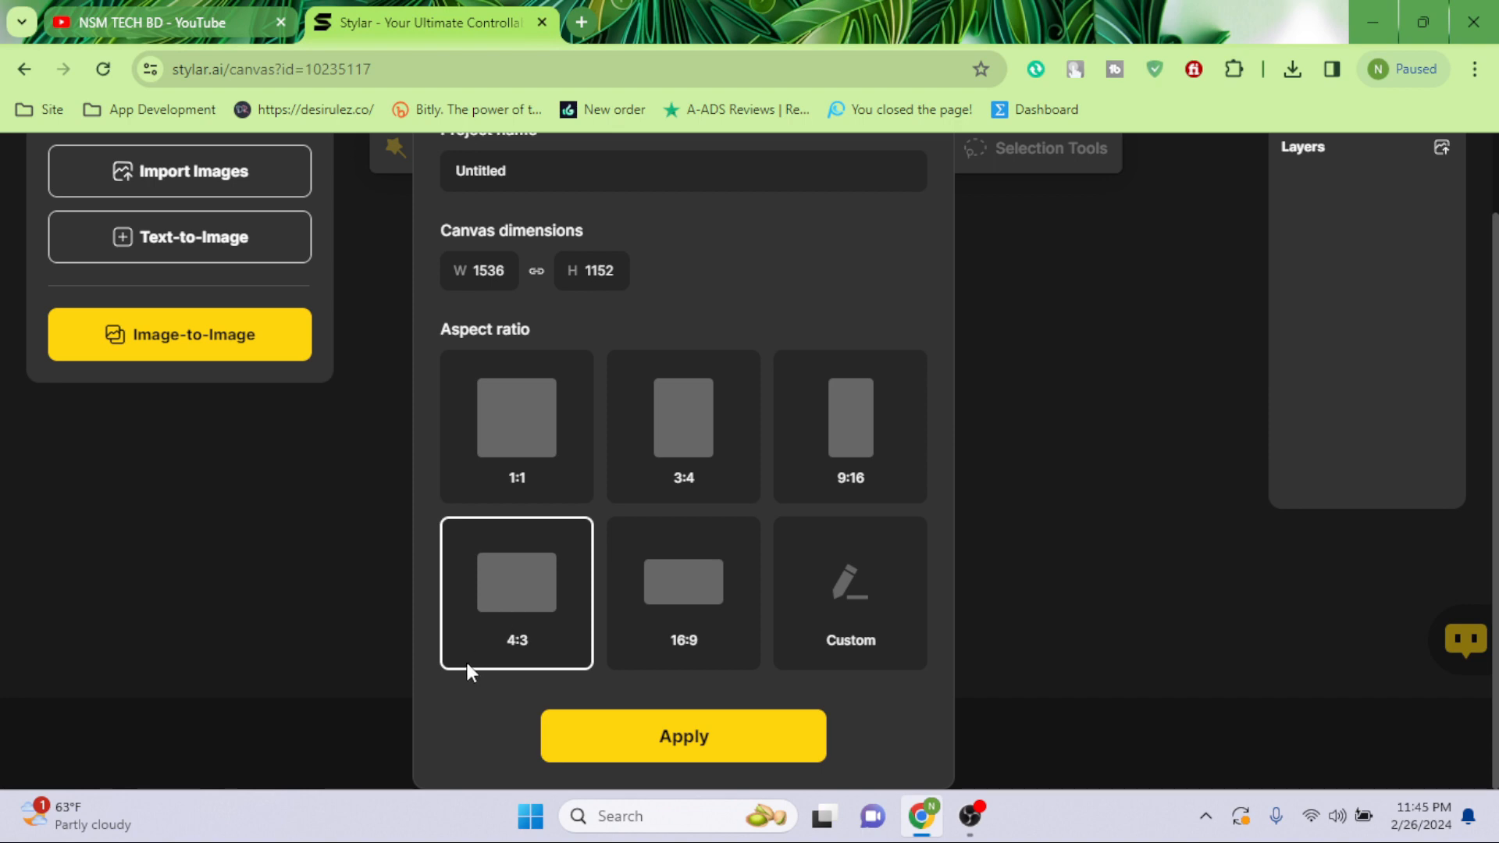
click(635, 753)
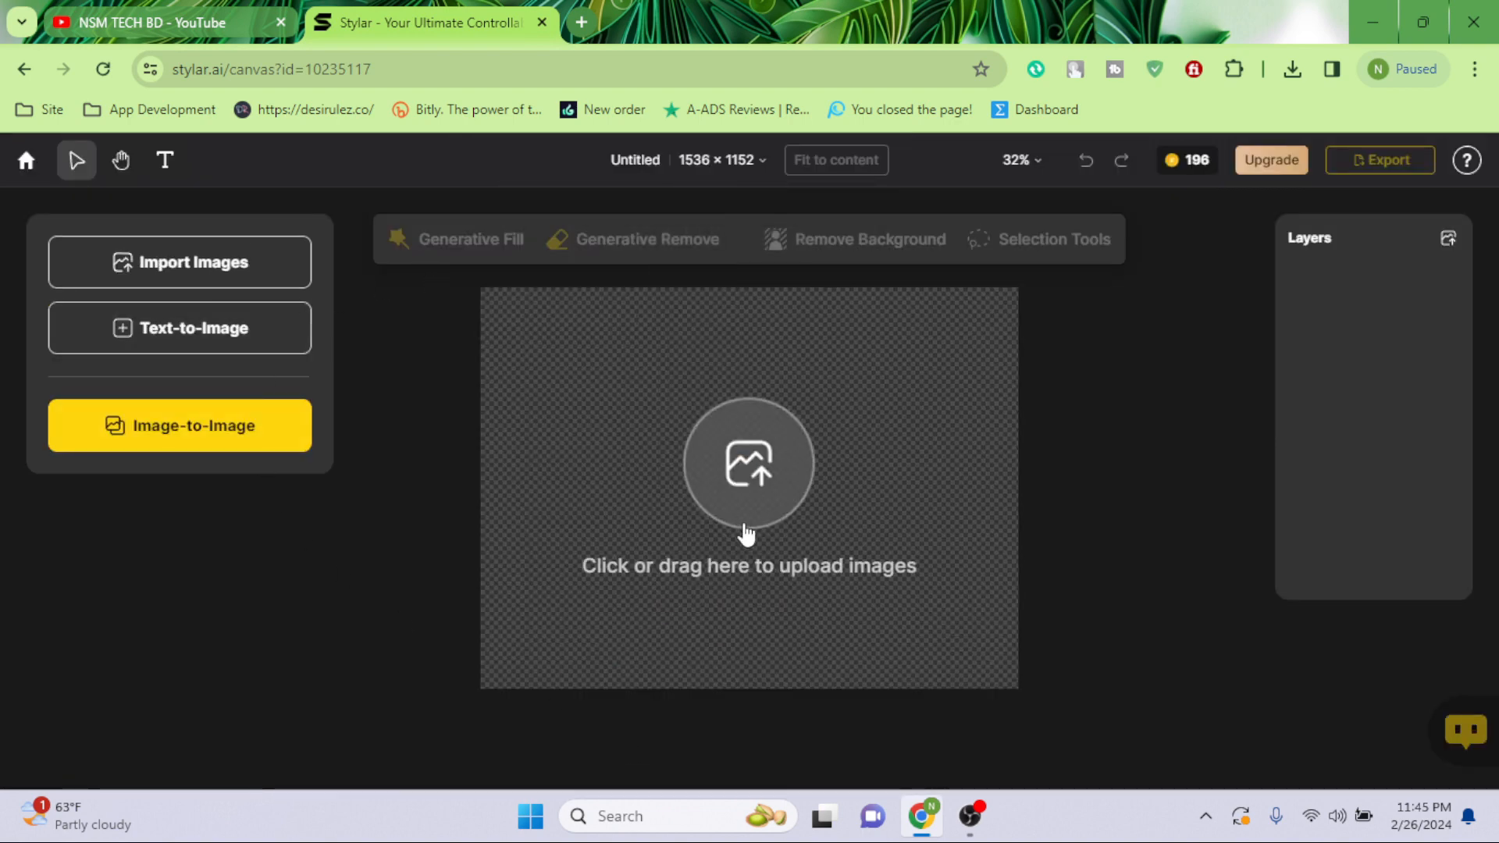
click(736, 457)
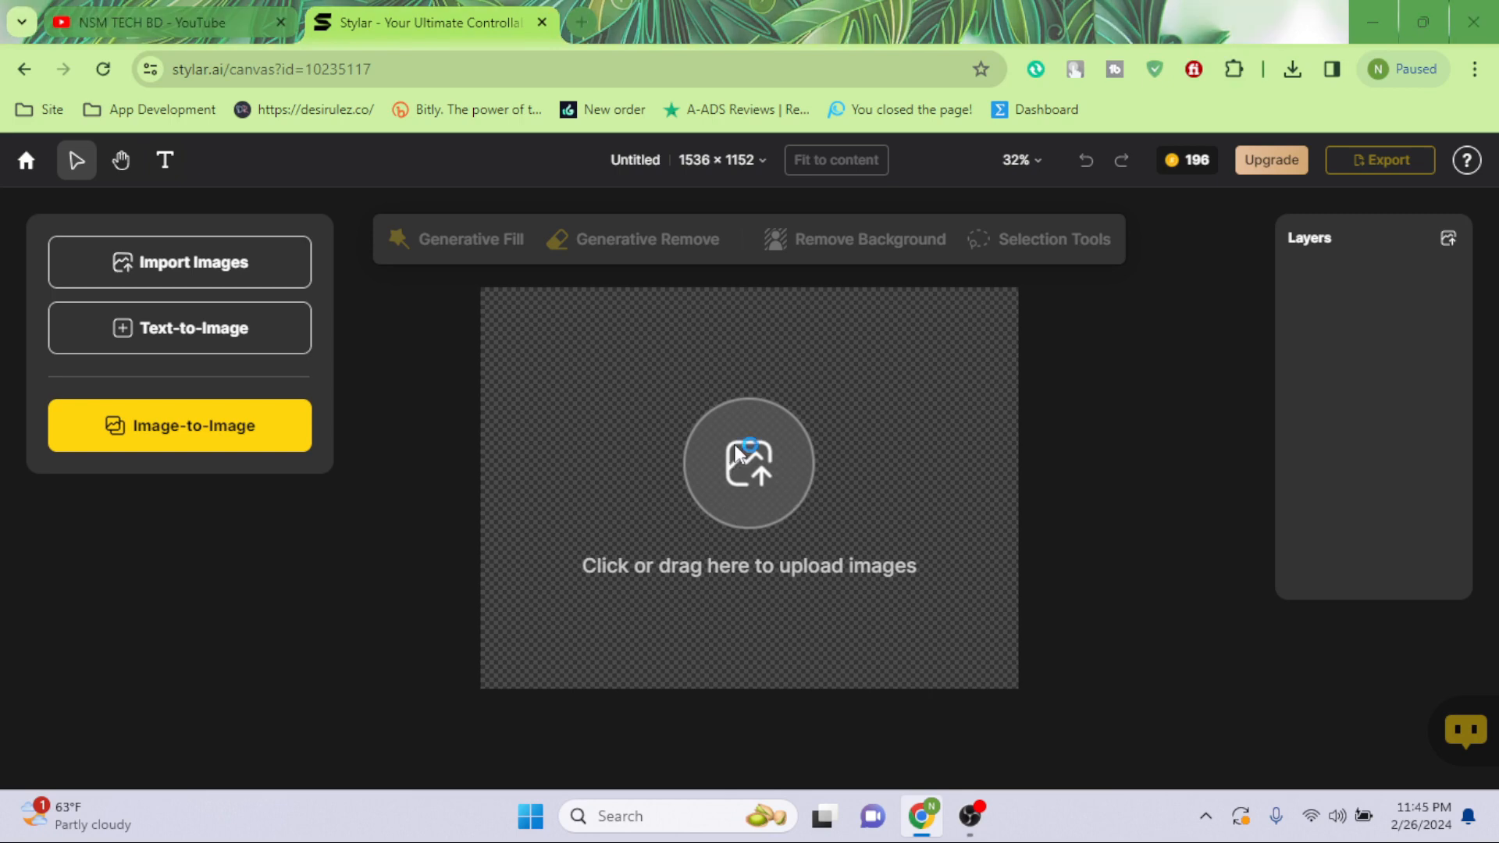
click(256, 215)
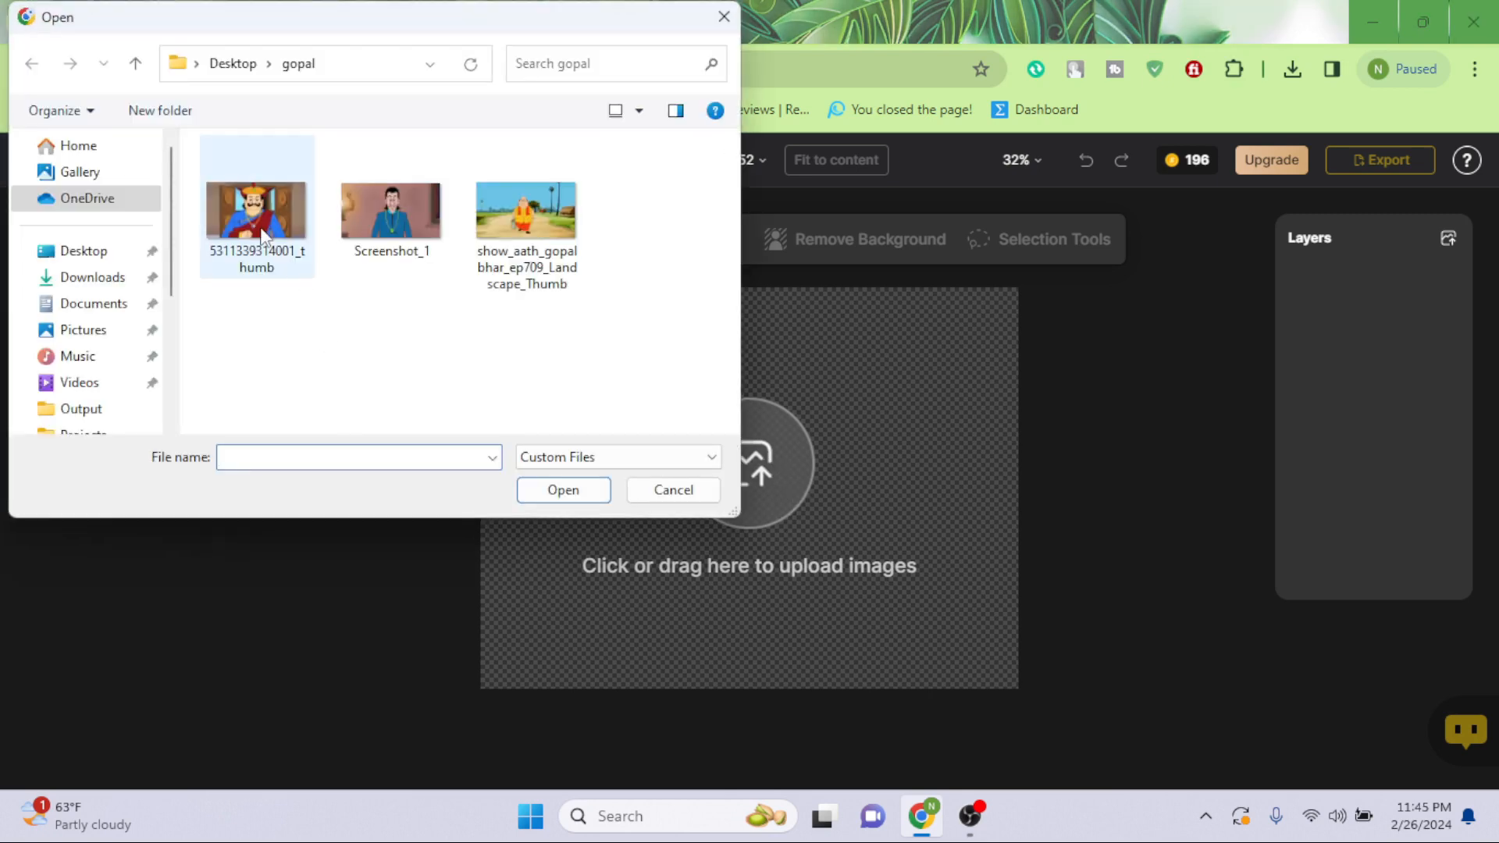
click(561, 491)
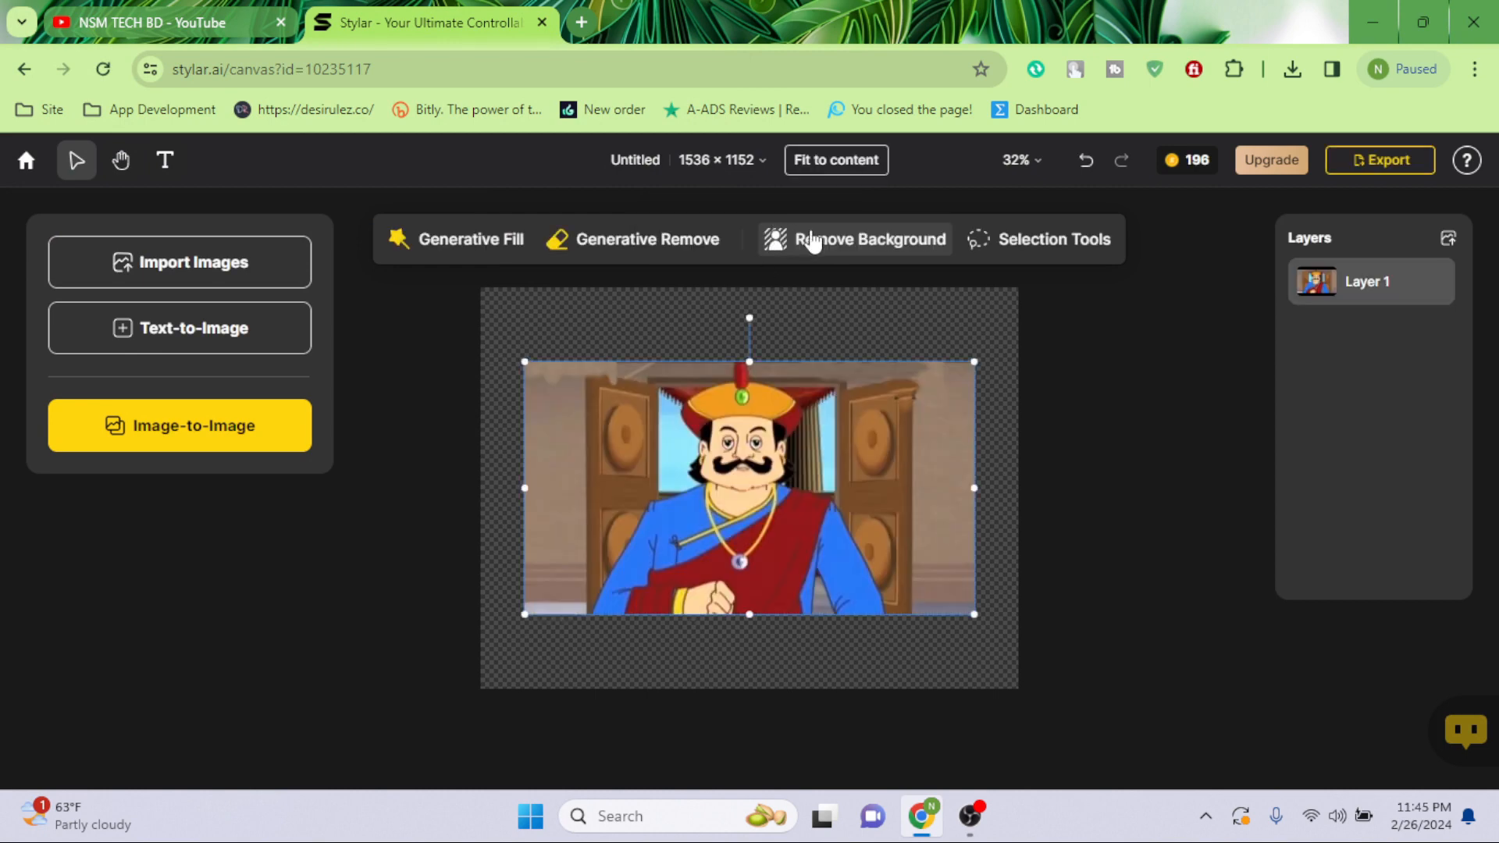
drag(523, 361, 480, 286)
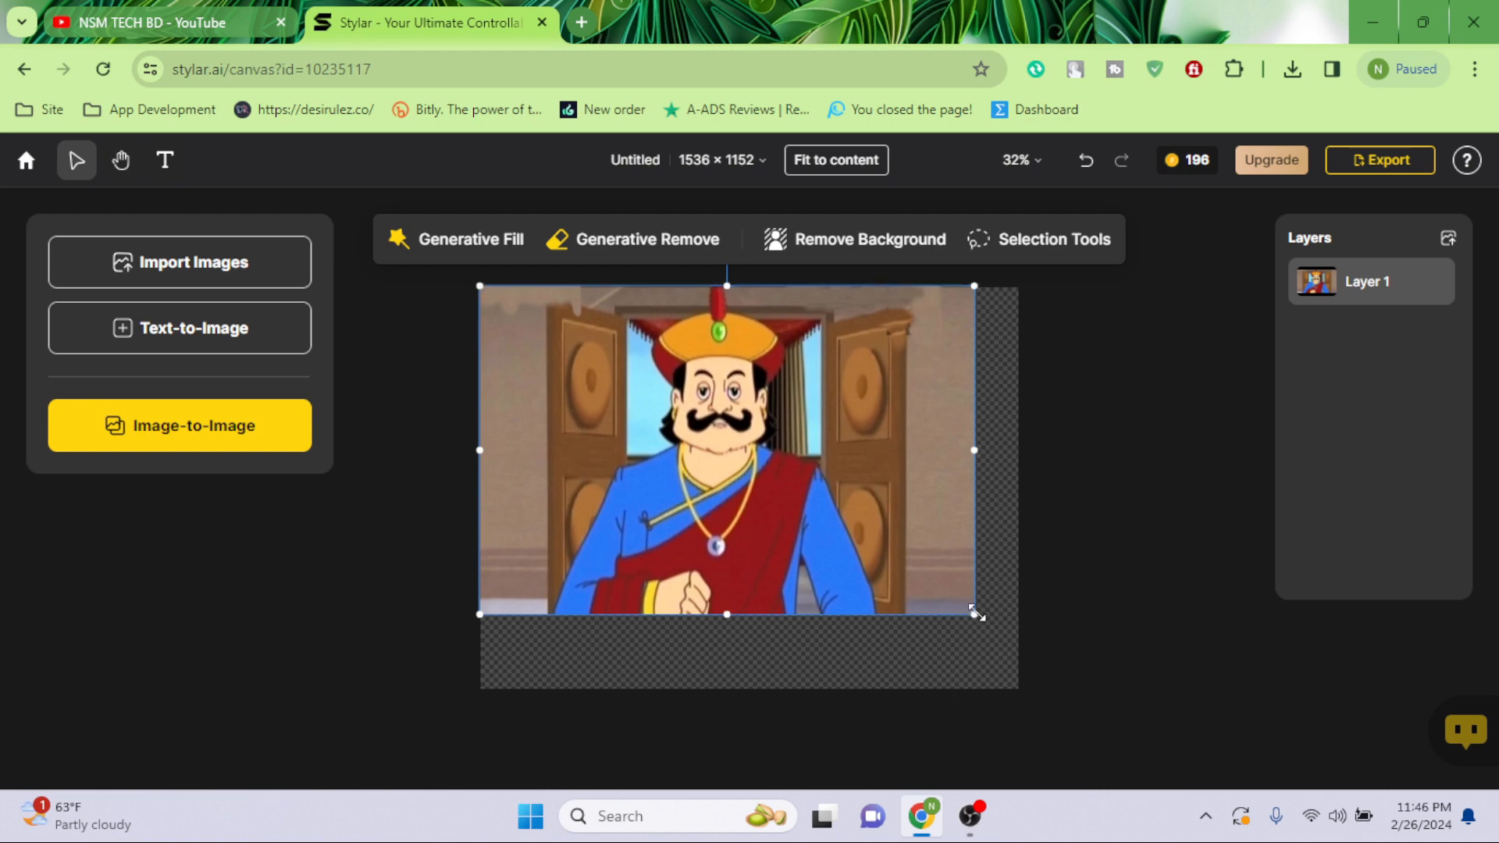
drag(976, 614, 1019, 689)
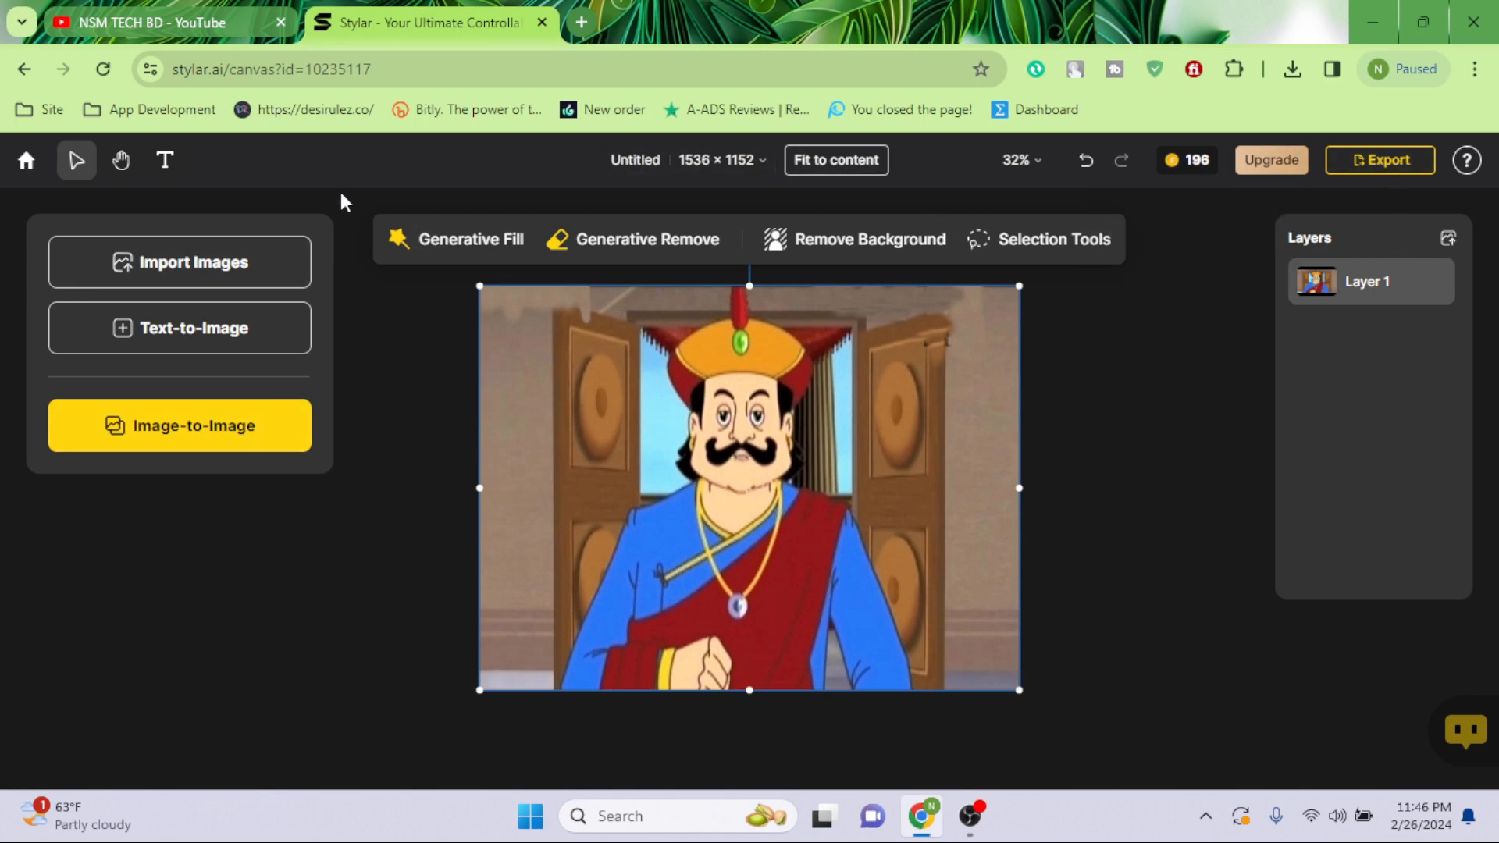
Set up Image-to-Image with the Realistic style and an automatically generated prompt describing the canvas
click(161, 430)
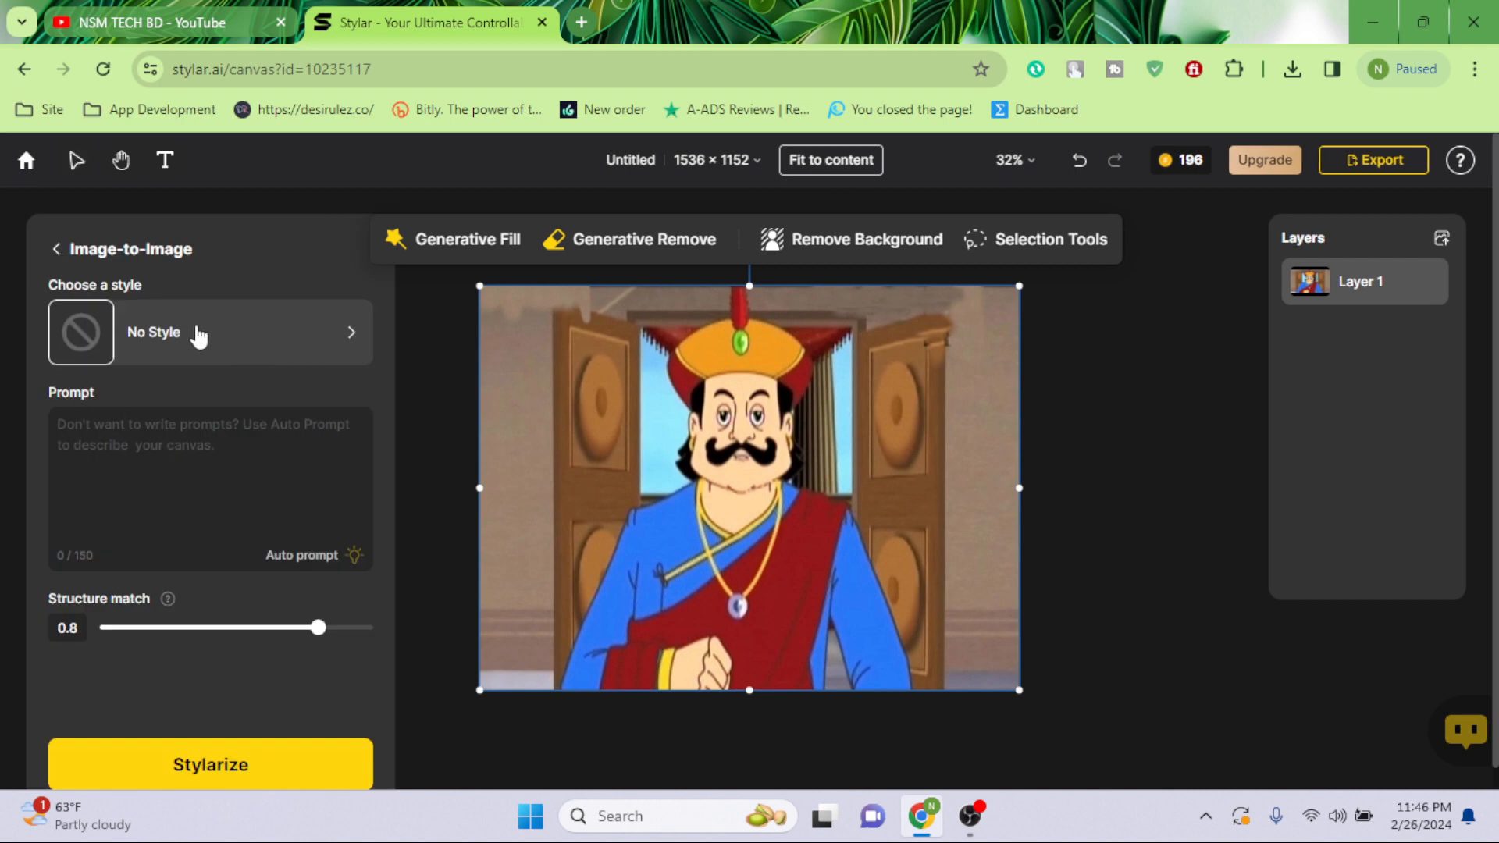
click(261, 345)
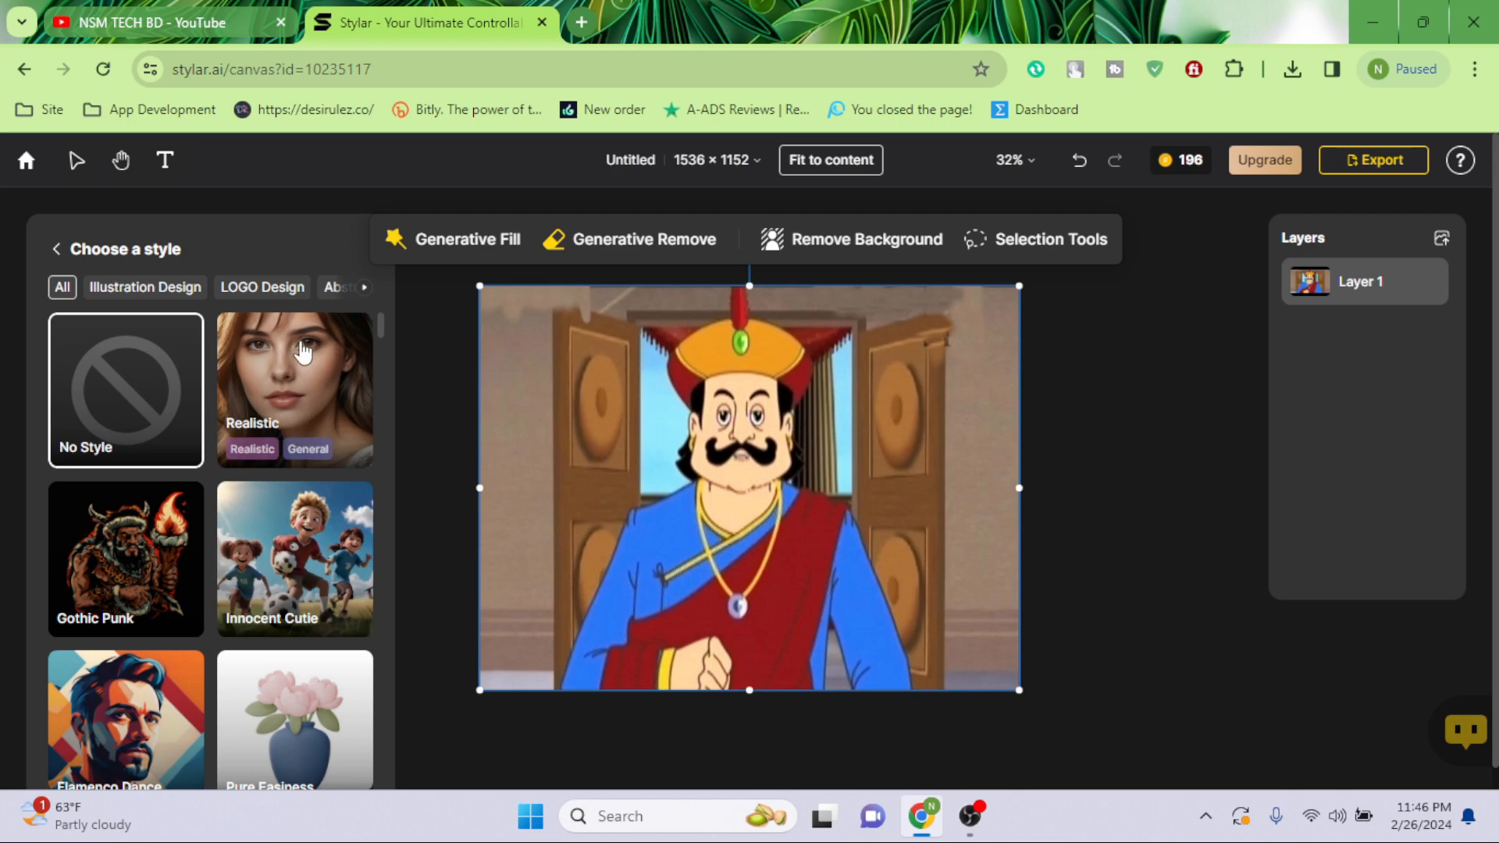
click(265, 356)
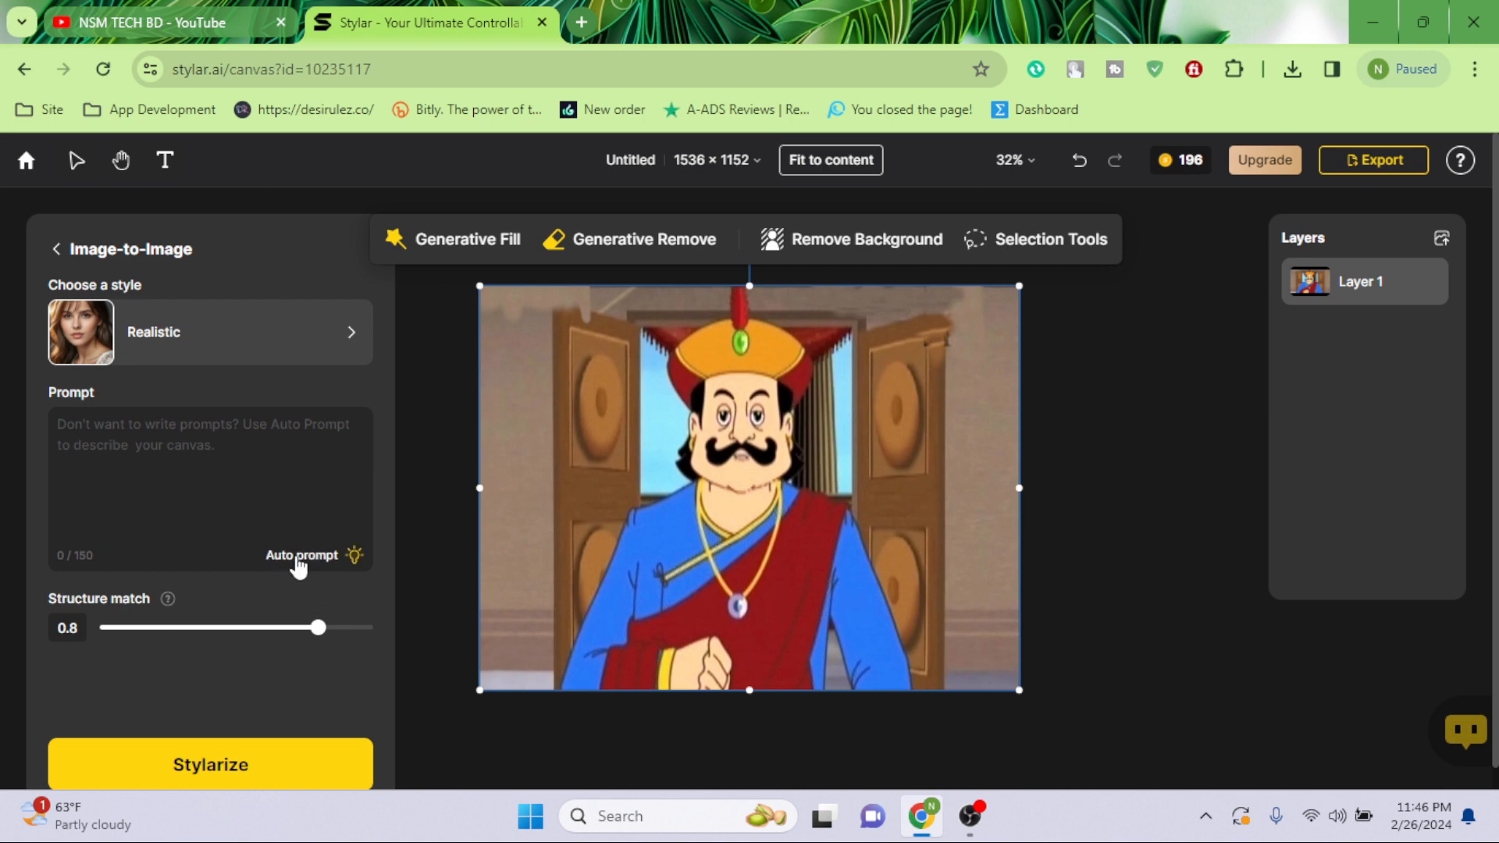
click(298, 566)
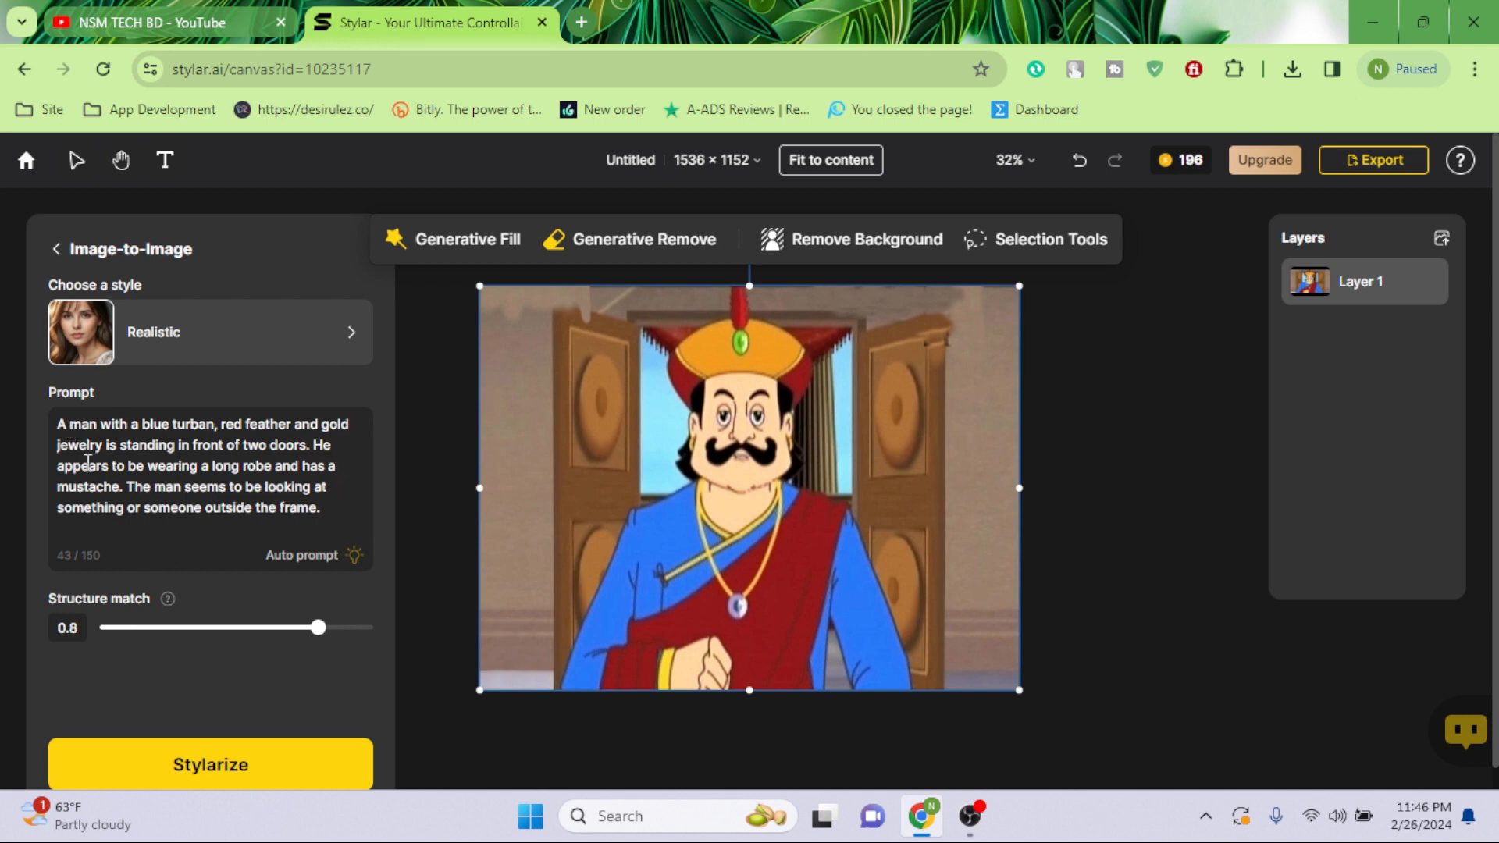
drag(63, 426, 334, 500)
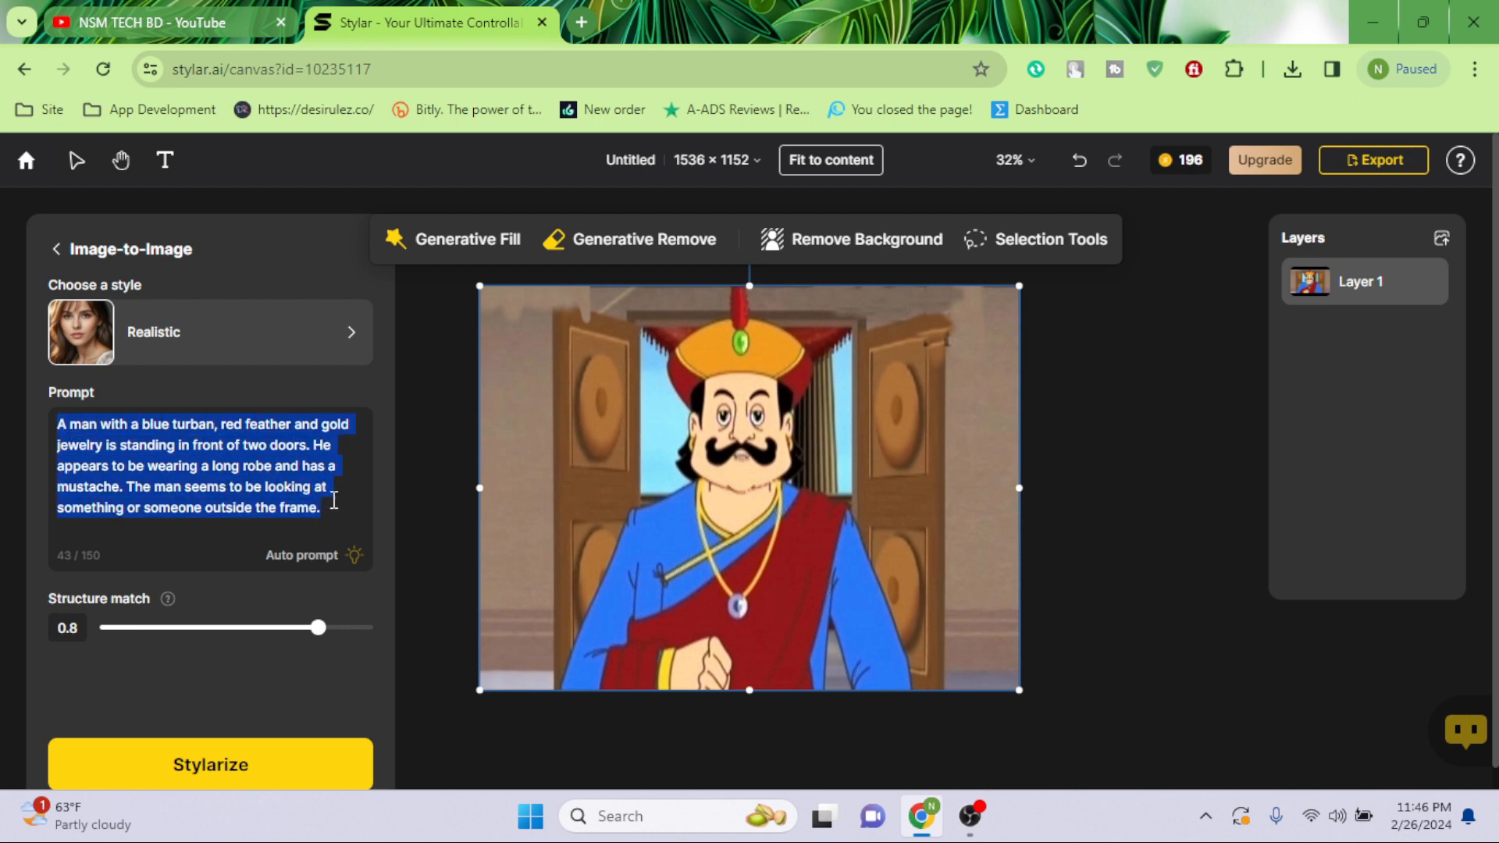
click(227, 510)
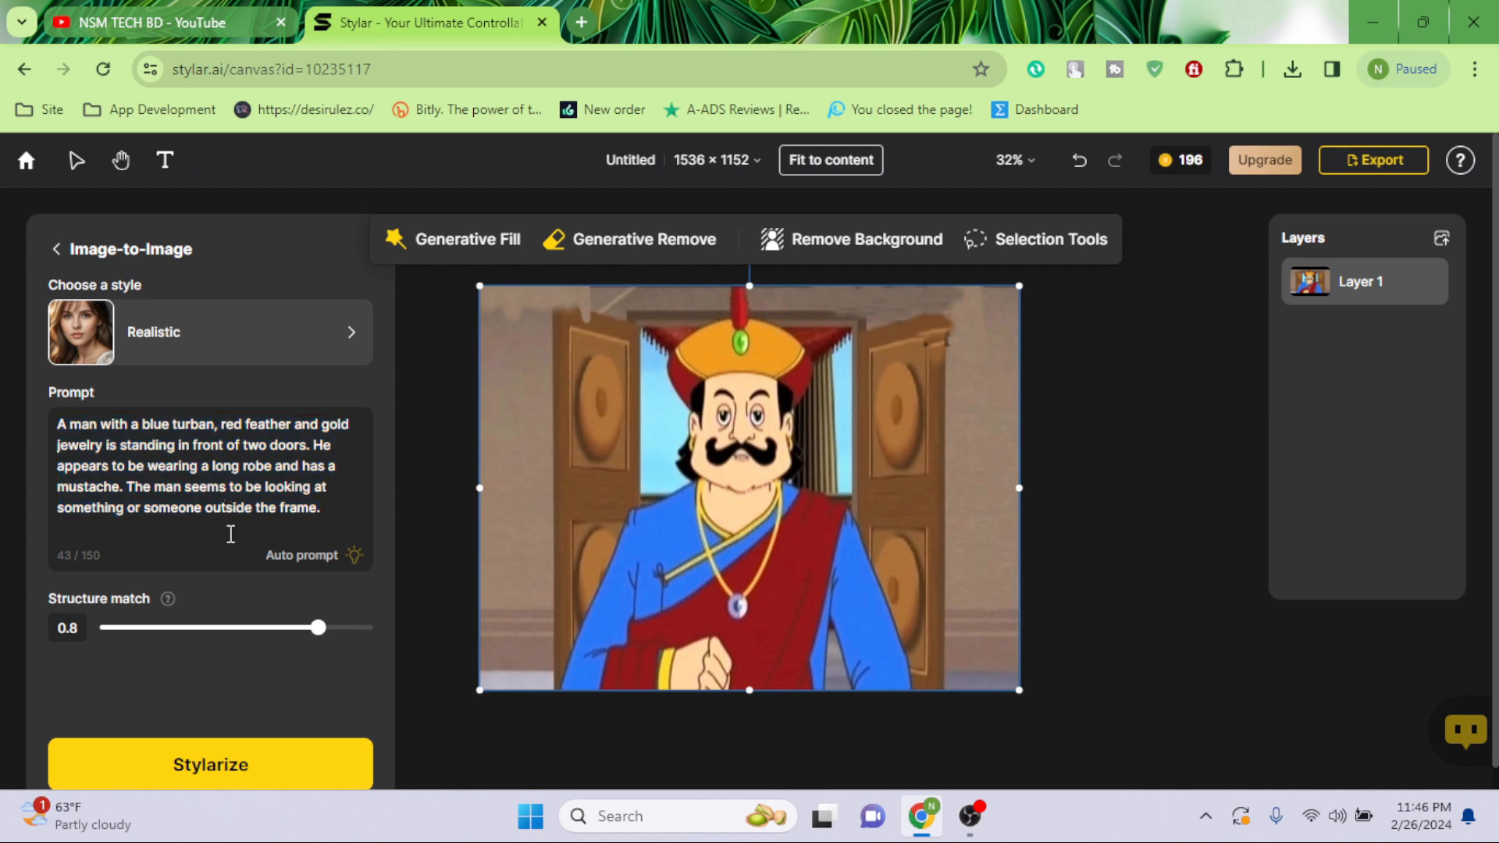
Set the structure match to 1 and stylarize the image to generate realistic versions
scroll(231, 534, down, 1)
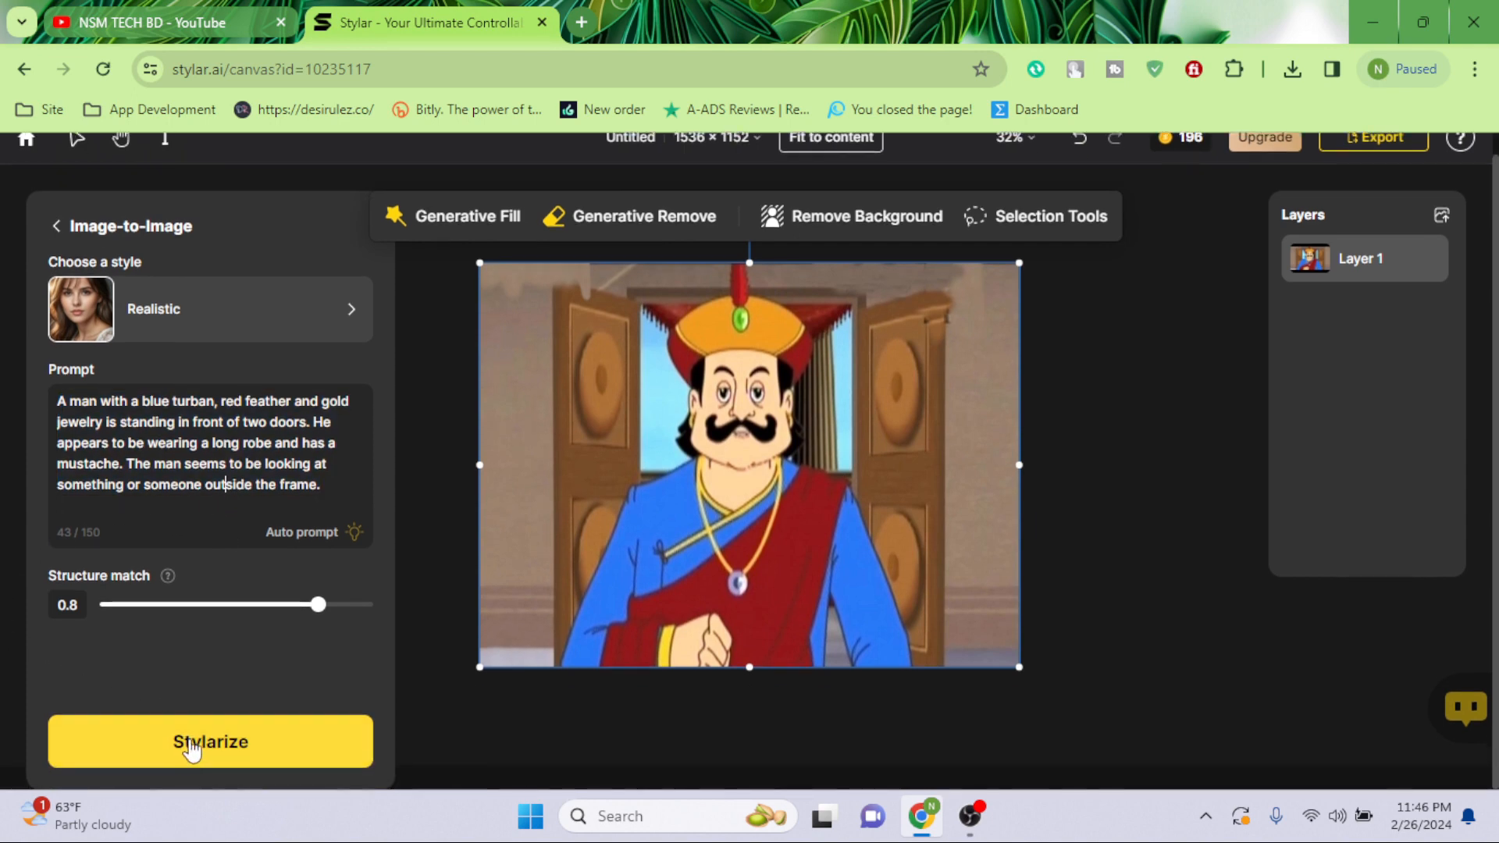
drag(320, 606, 373, 606)
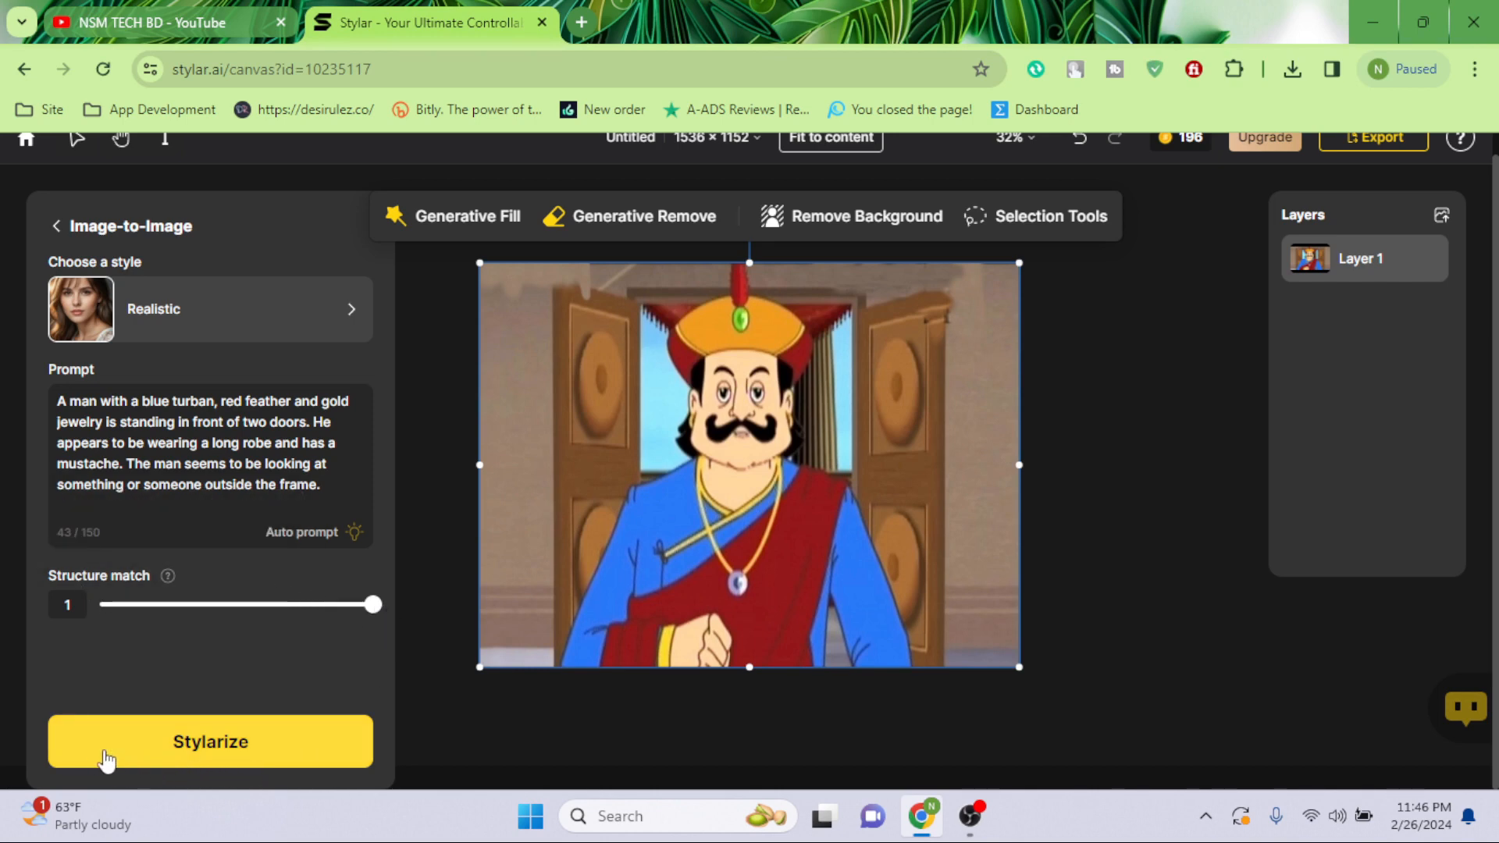
click(204, 741)
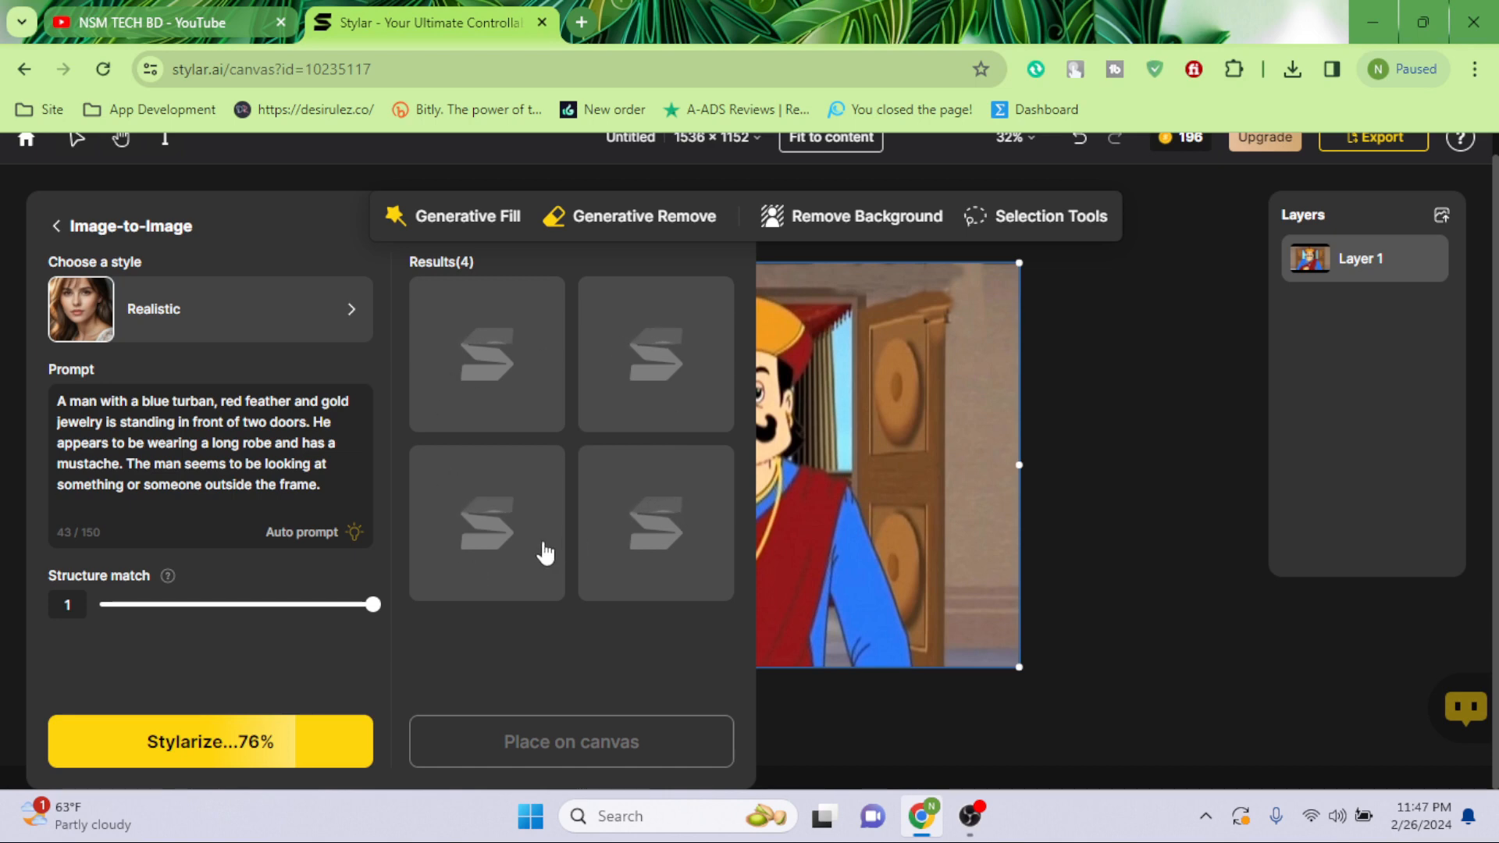
scroll(1190, 436, up, 2)
scroll(1187, 433, down, 3)
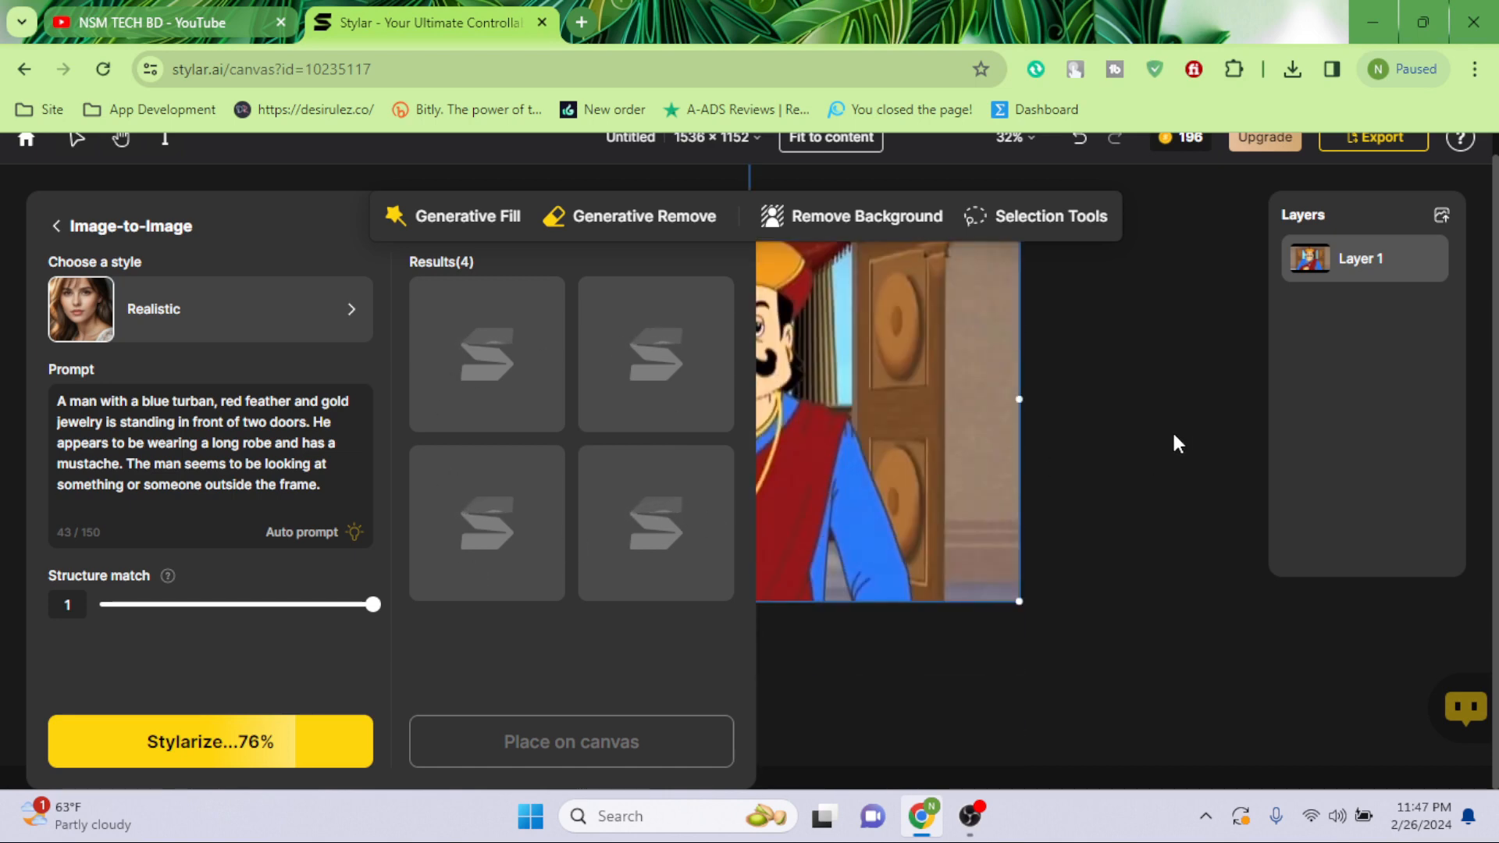
scroll(1177, 443, down, 1)
scroll(1171, 435, up, 1)
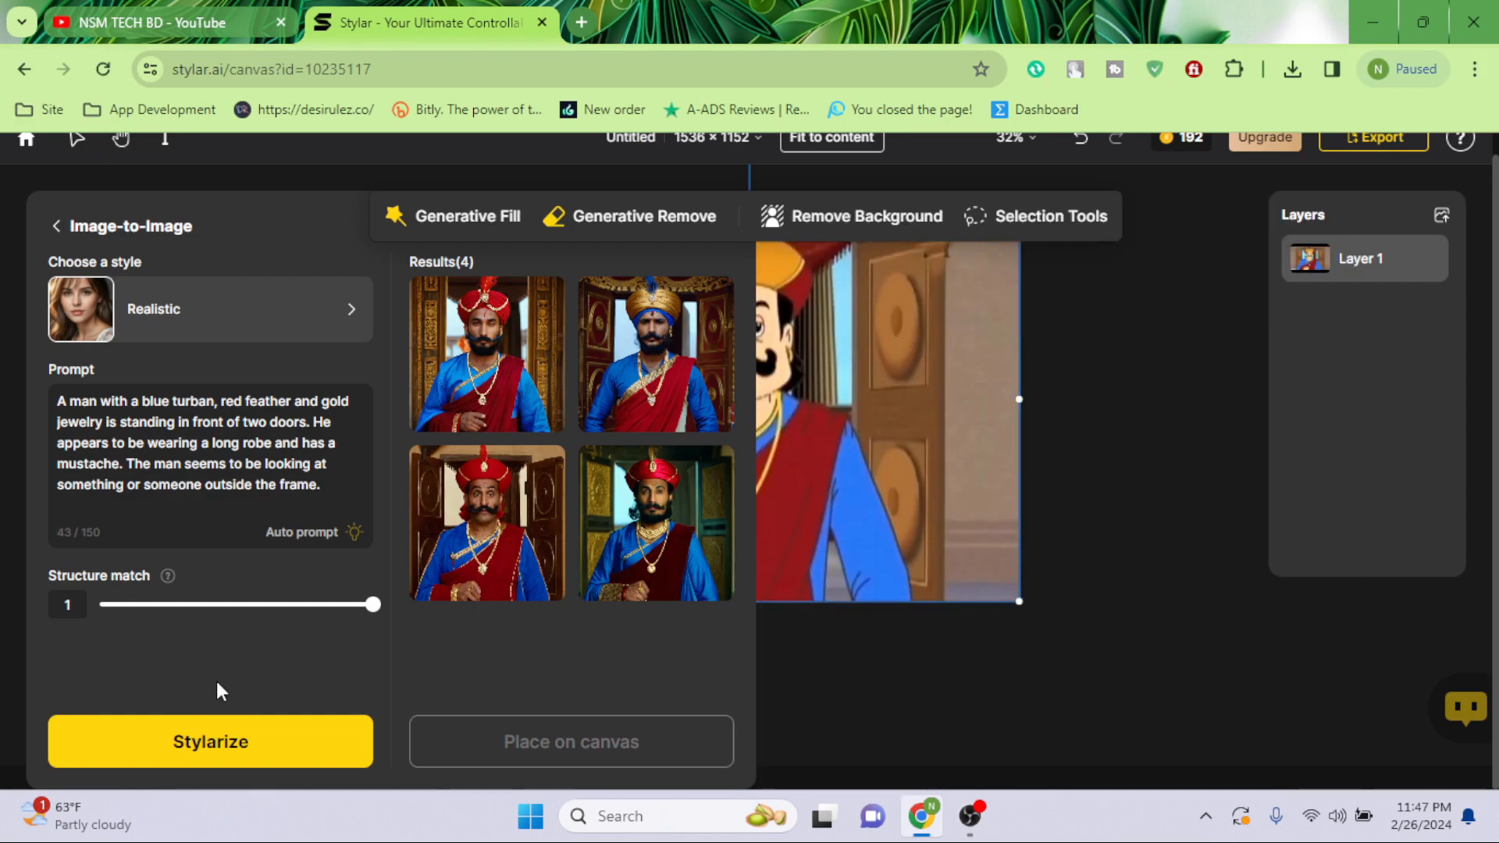
Generate a new automatic prompt for the canvas image and stylarize it again in the Realistic style
click(293, 533)
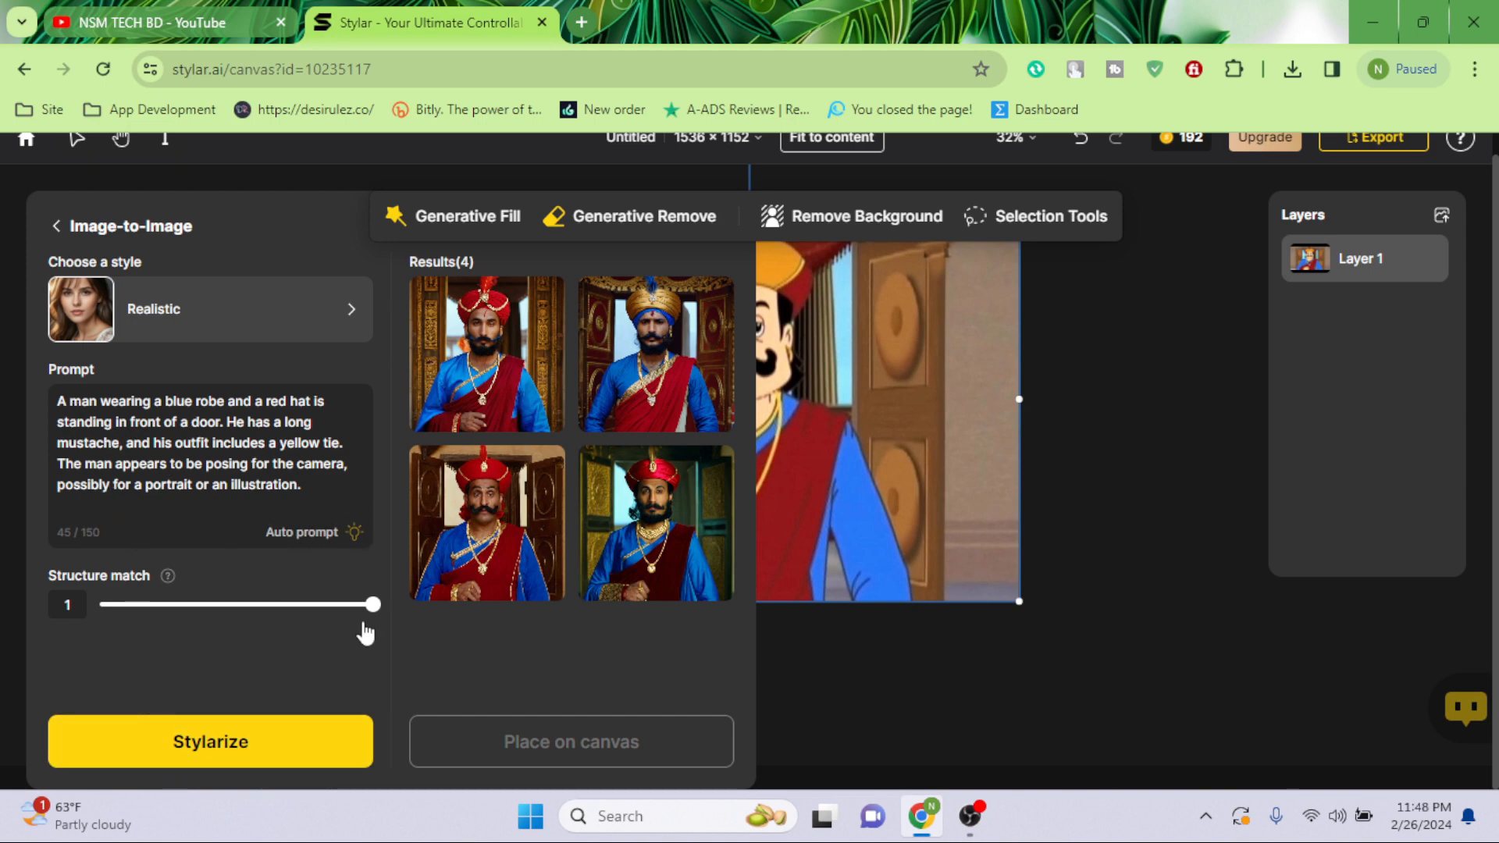
click(210, 753)
Insert "3D" before "drawing" in the prompt so it begins "A cartoon 3D drawing of a man", and stylarize the image
click(121, 401)
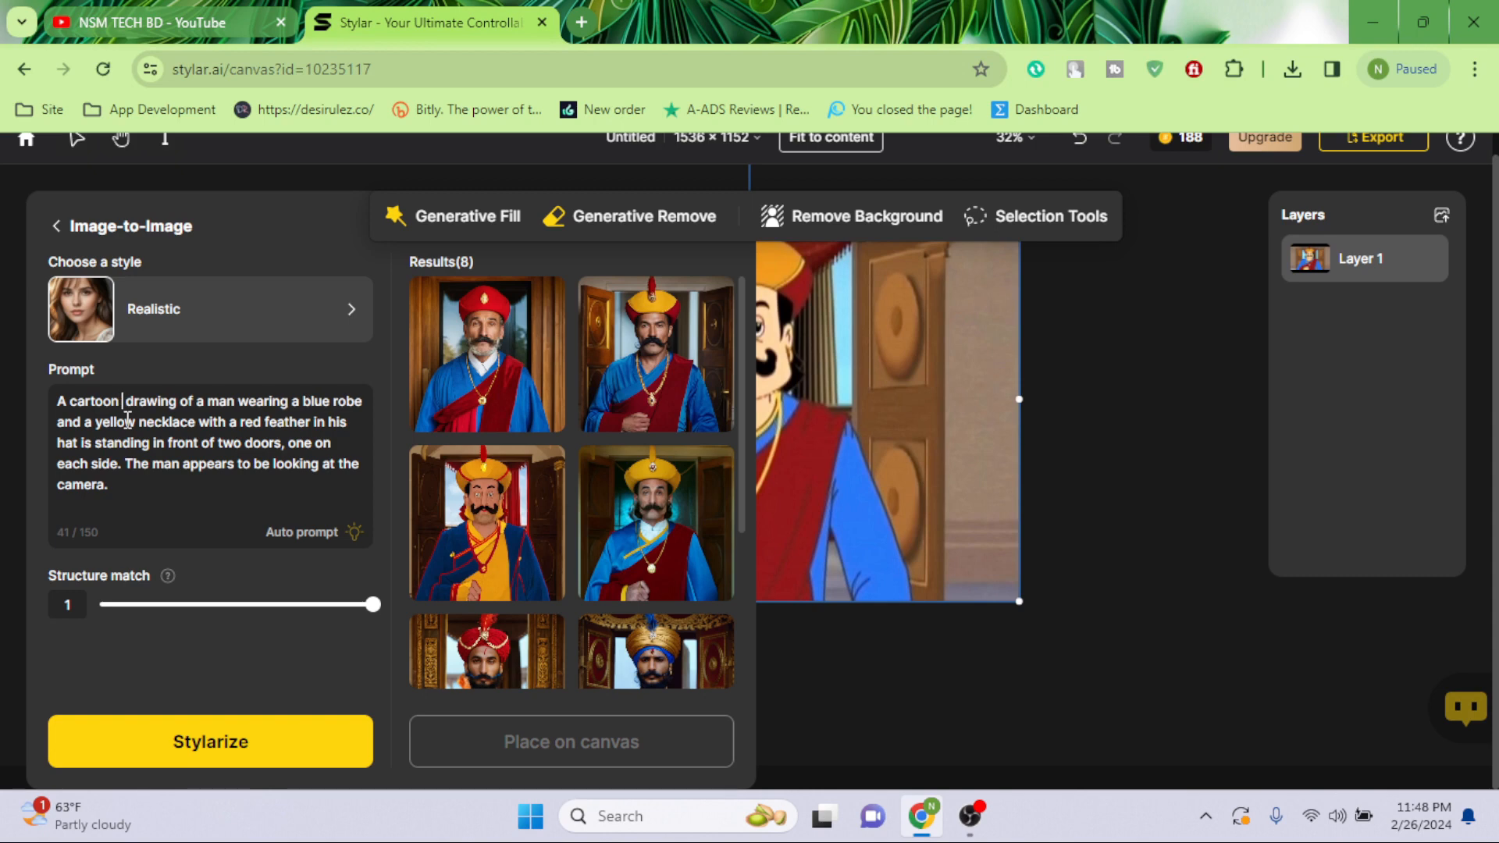
text(3)
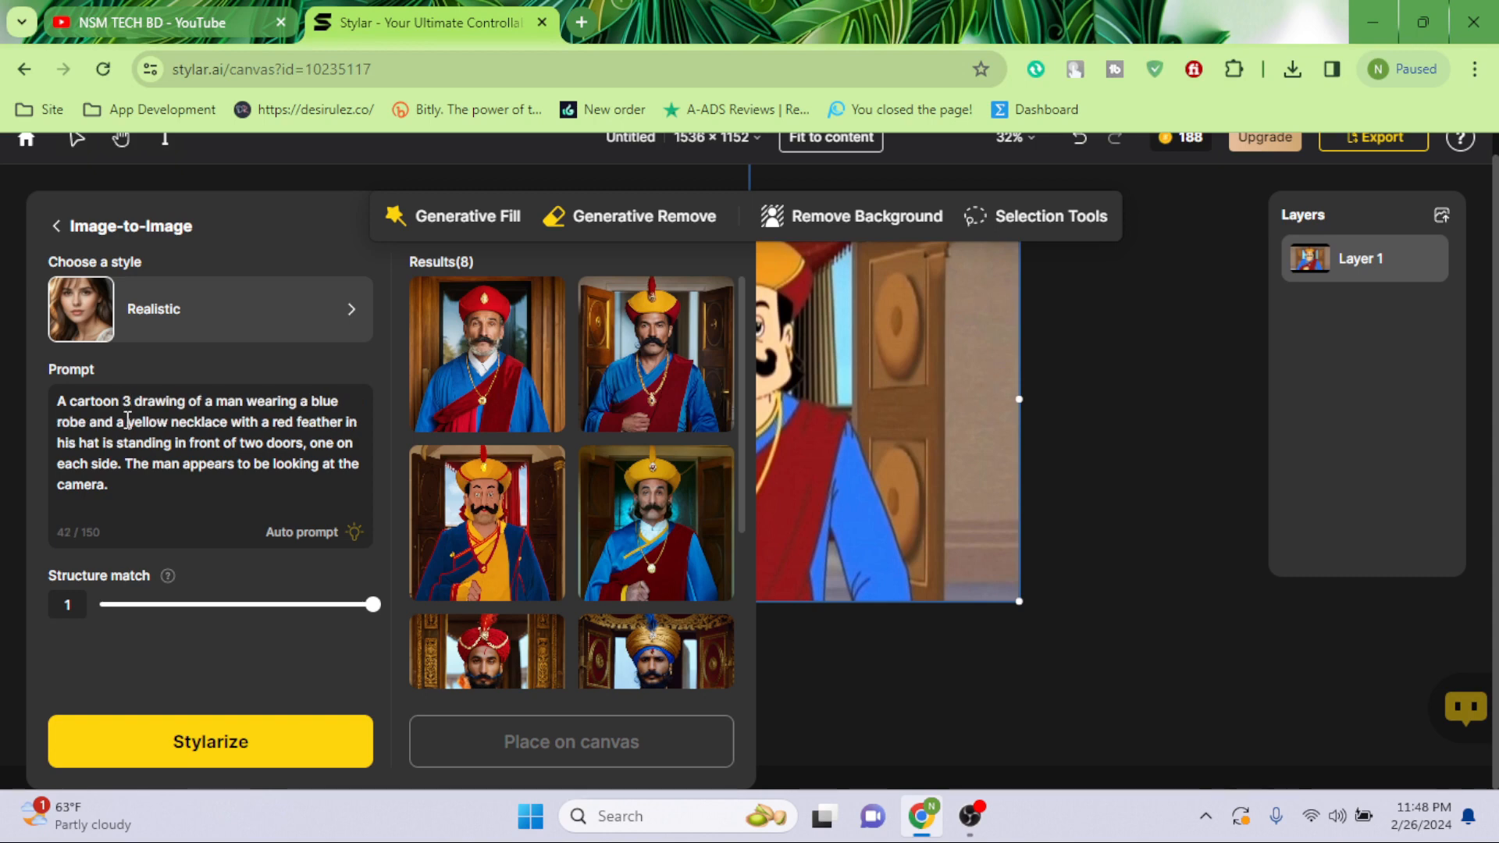
text(D)
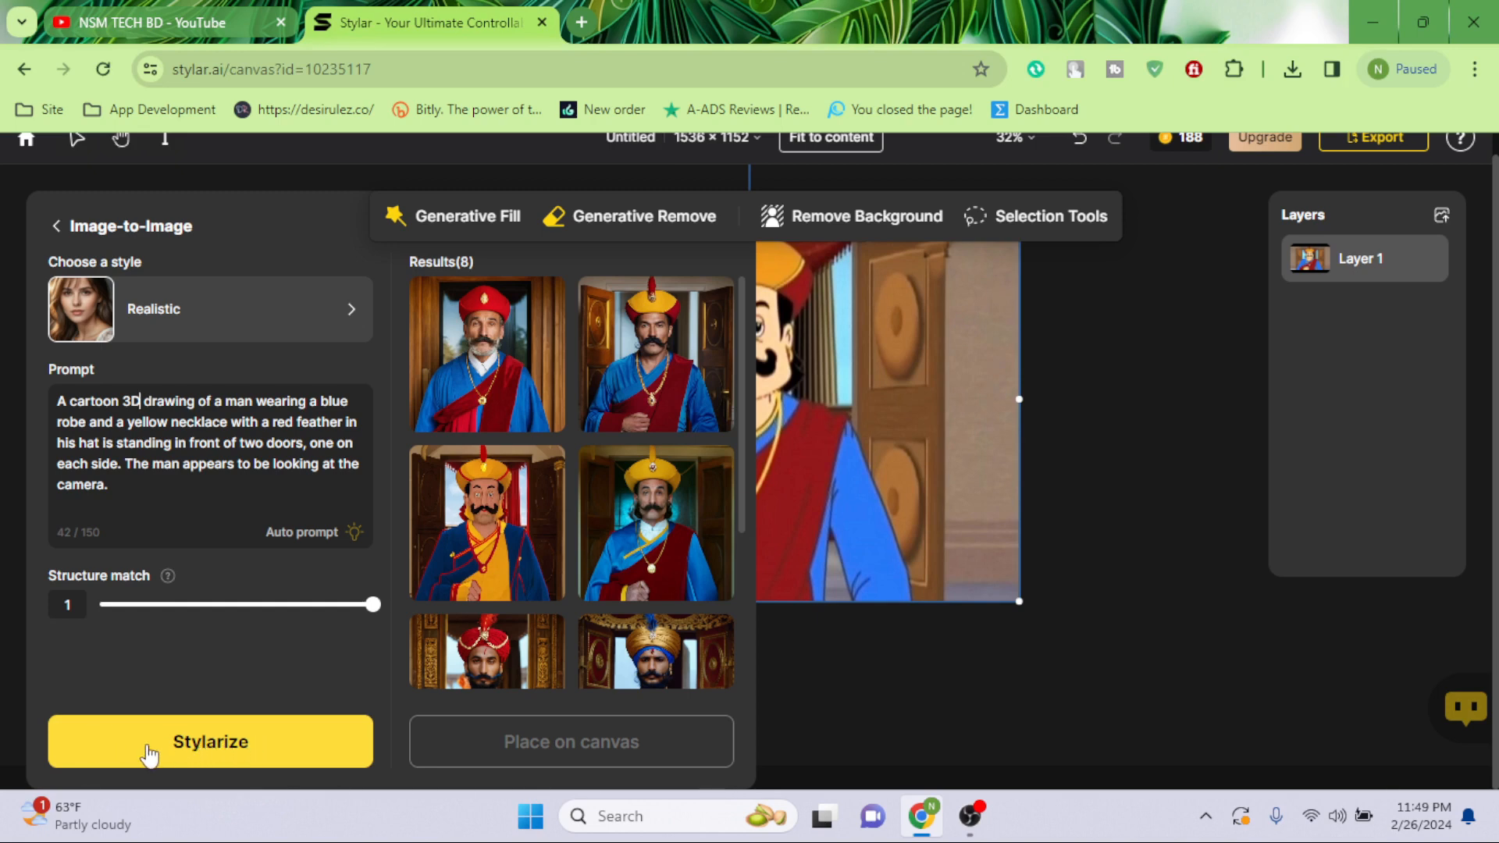
click(209, 754)
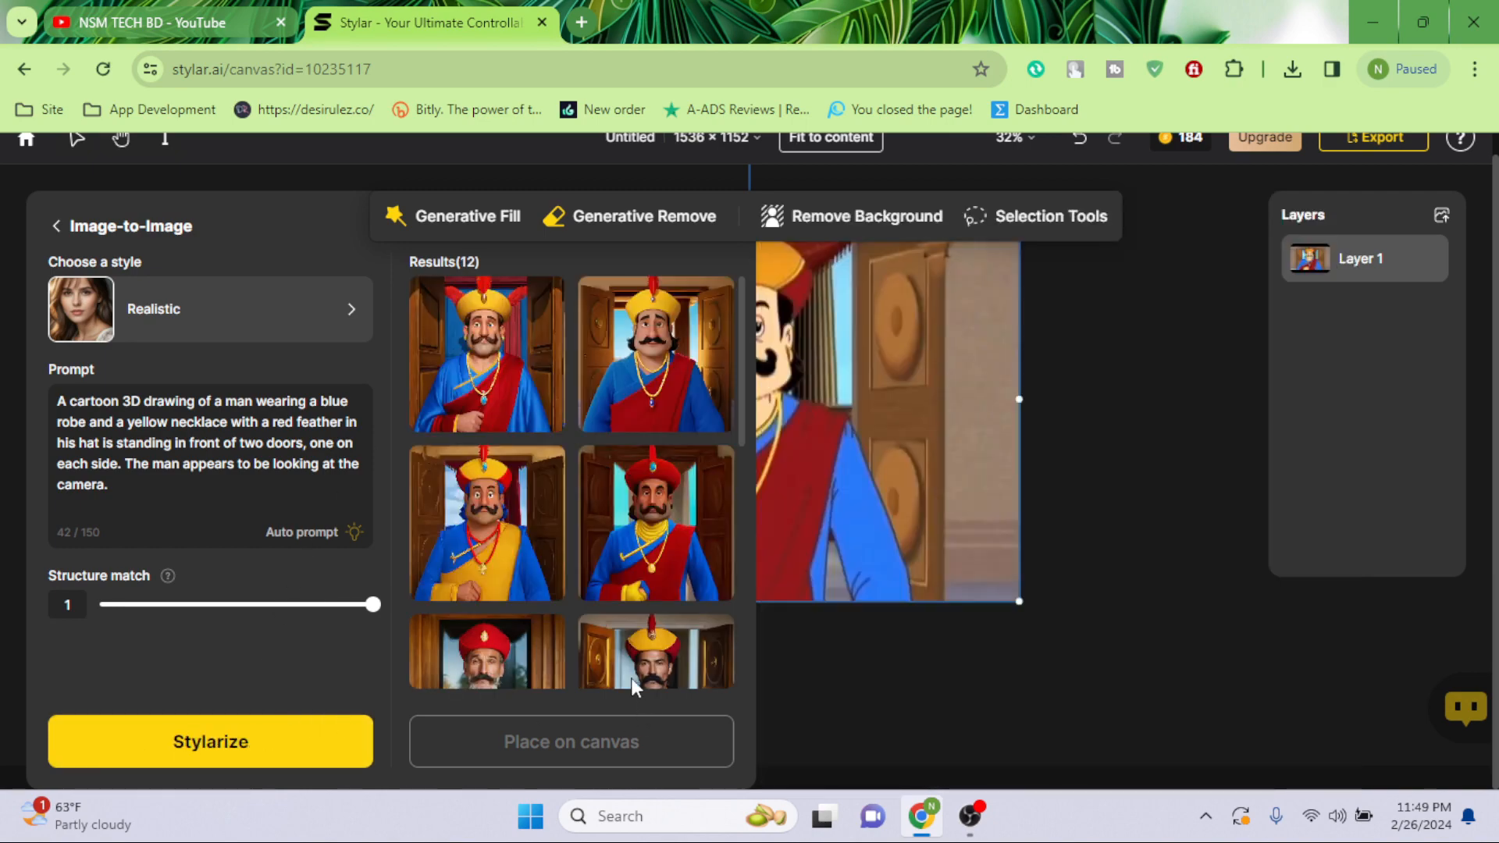
Compare the new 3D results and place the first one, with the yellow hat and red feathers, on the canvas
mouse_move(516, 380)
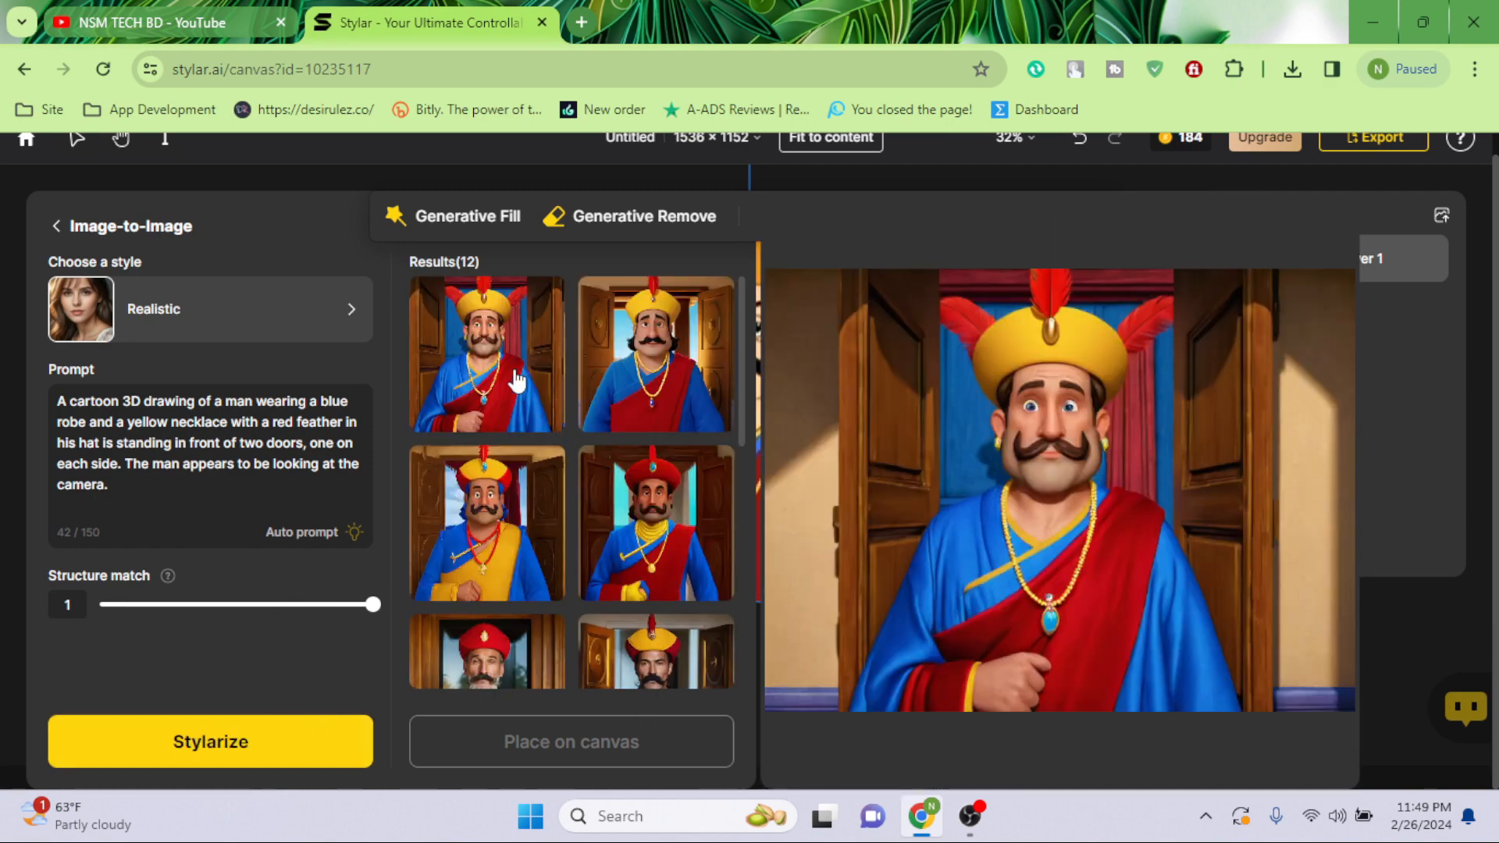
mouse_move(646, 371)
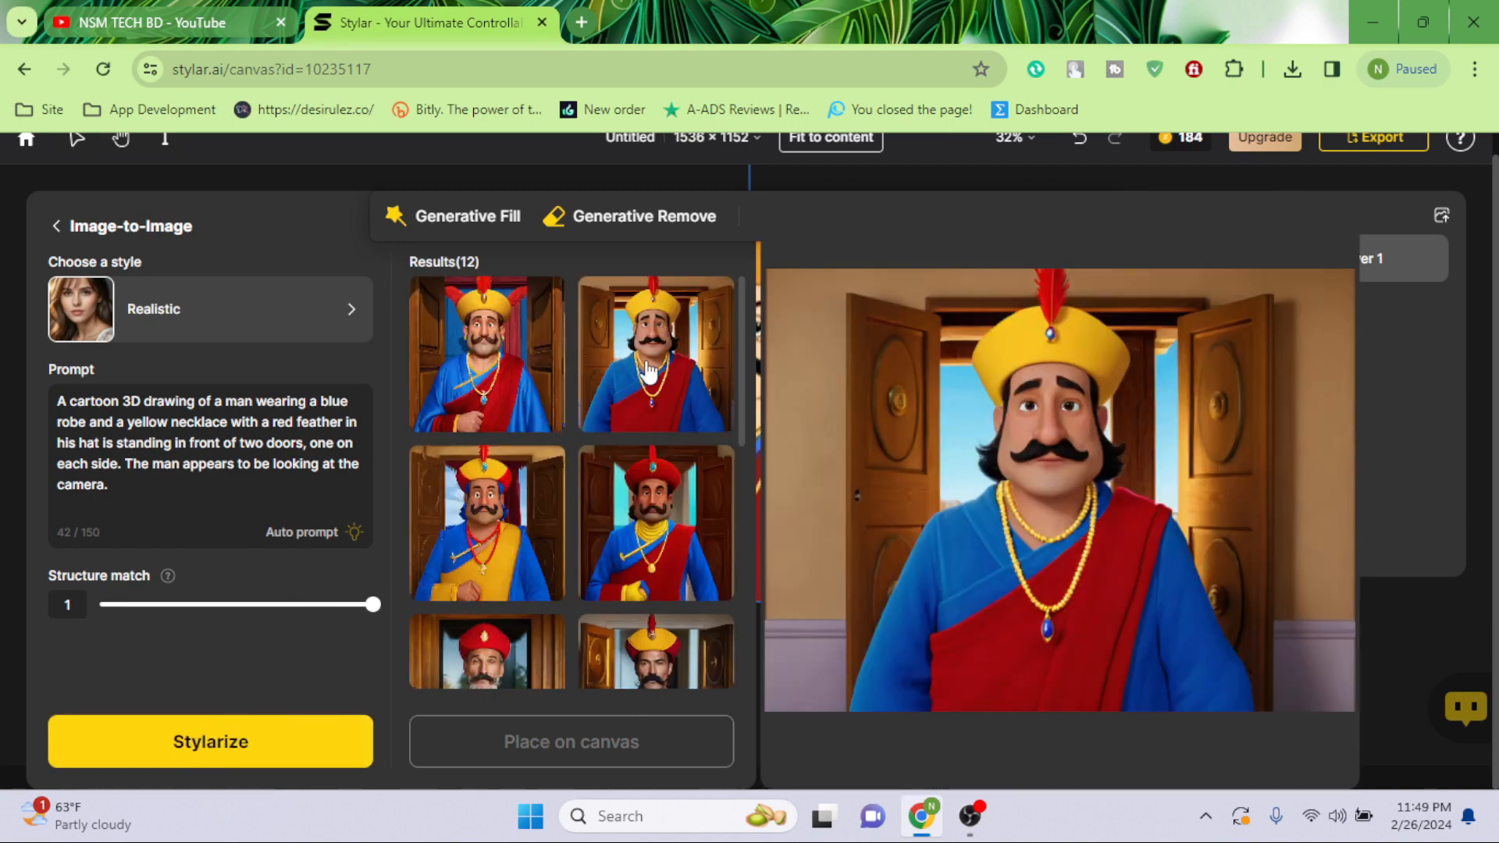
mouse_move(666, 509)
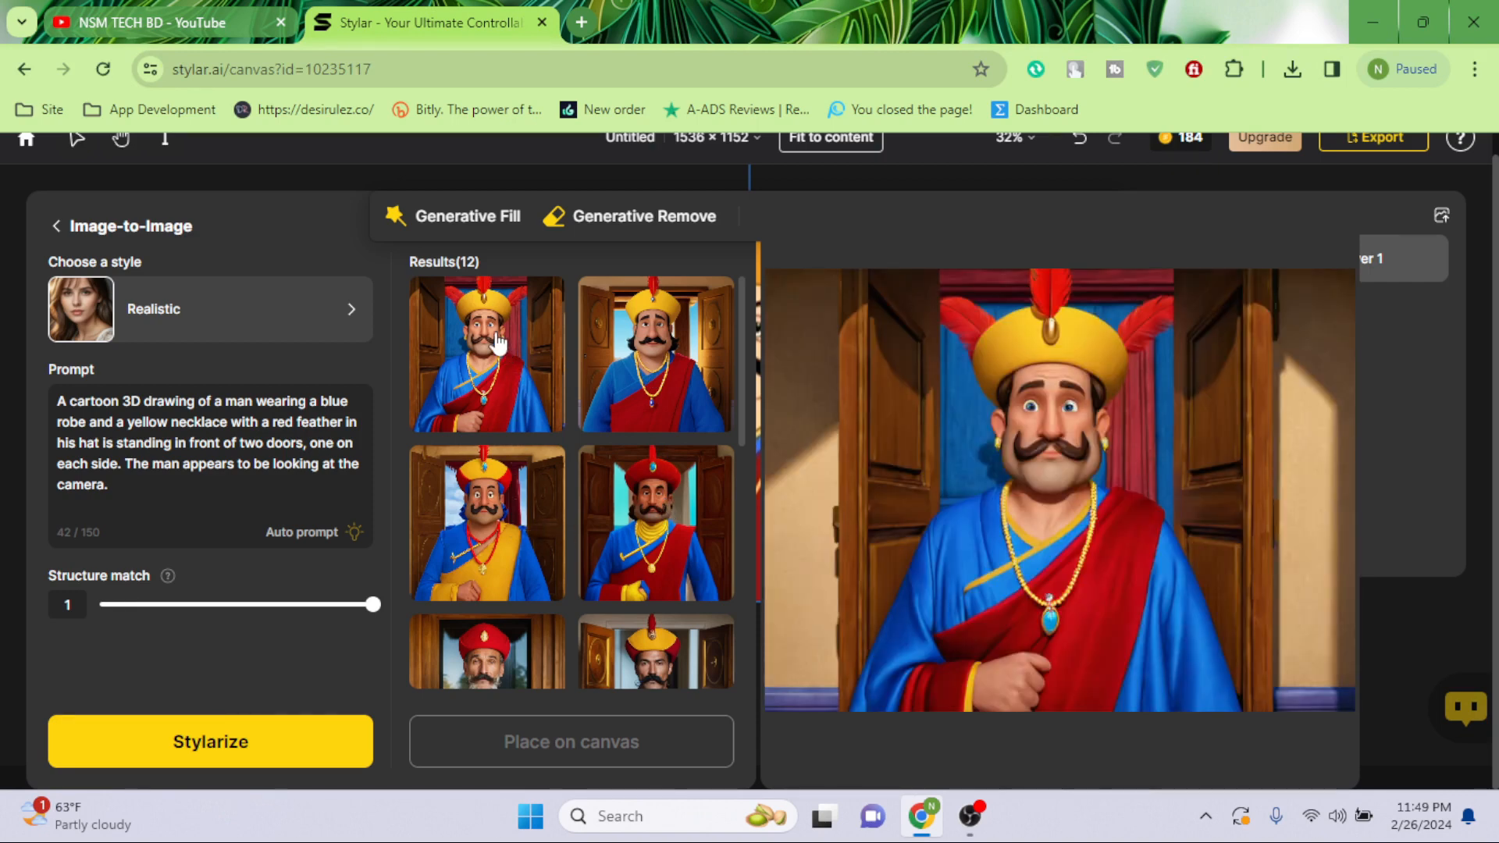
click(492, 341)
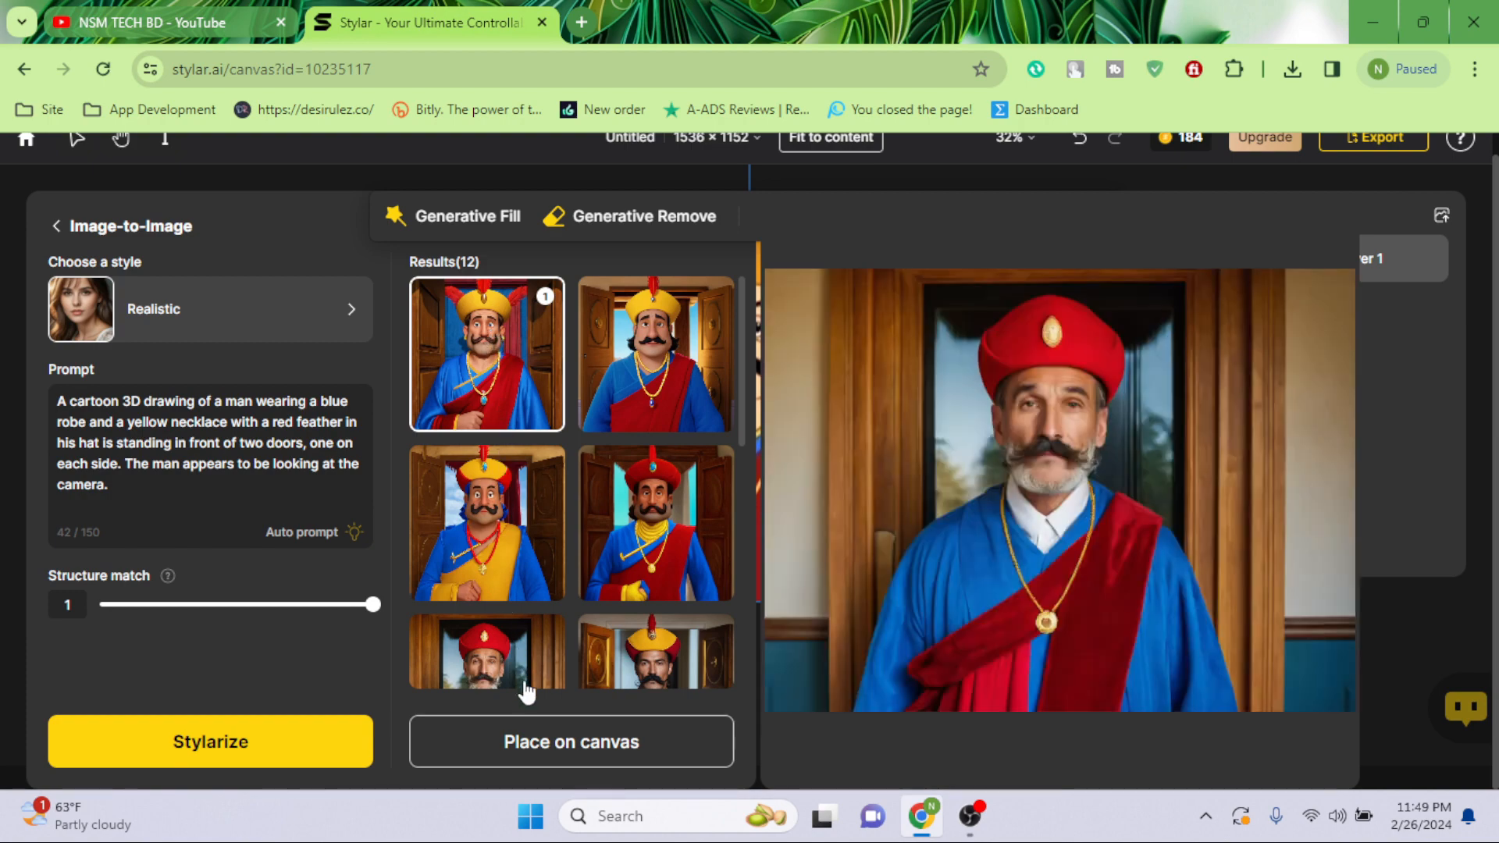
click(535, 743)
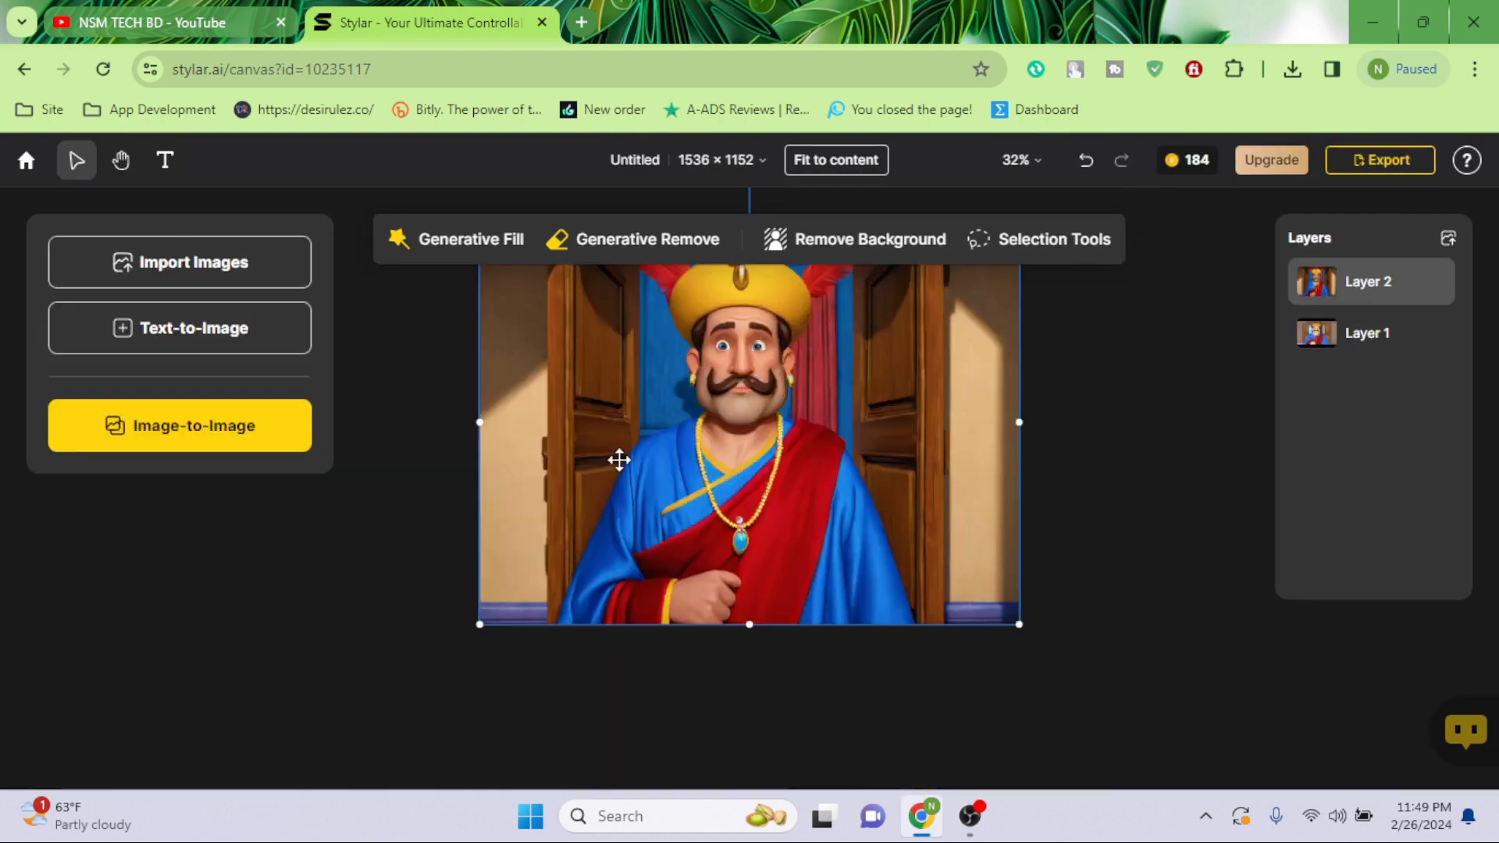
scroll(777, 572, up, 2)
scroll(777, 572, down, 1)
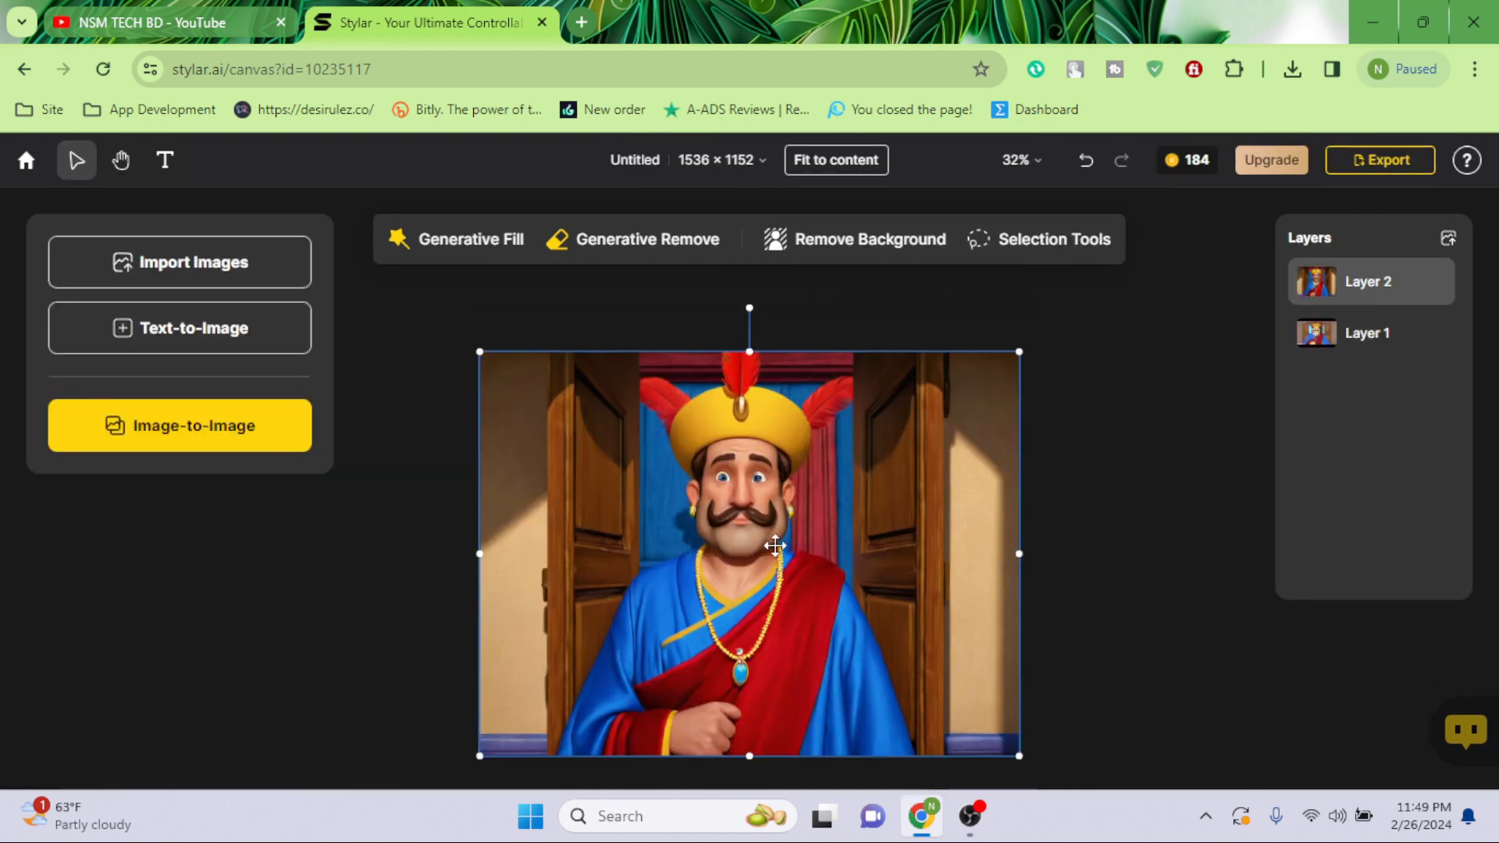
scroll(721, 549, down, 1)
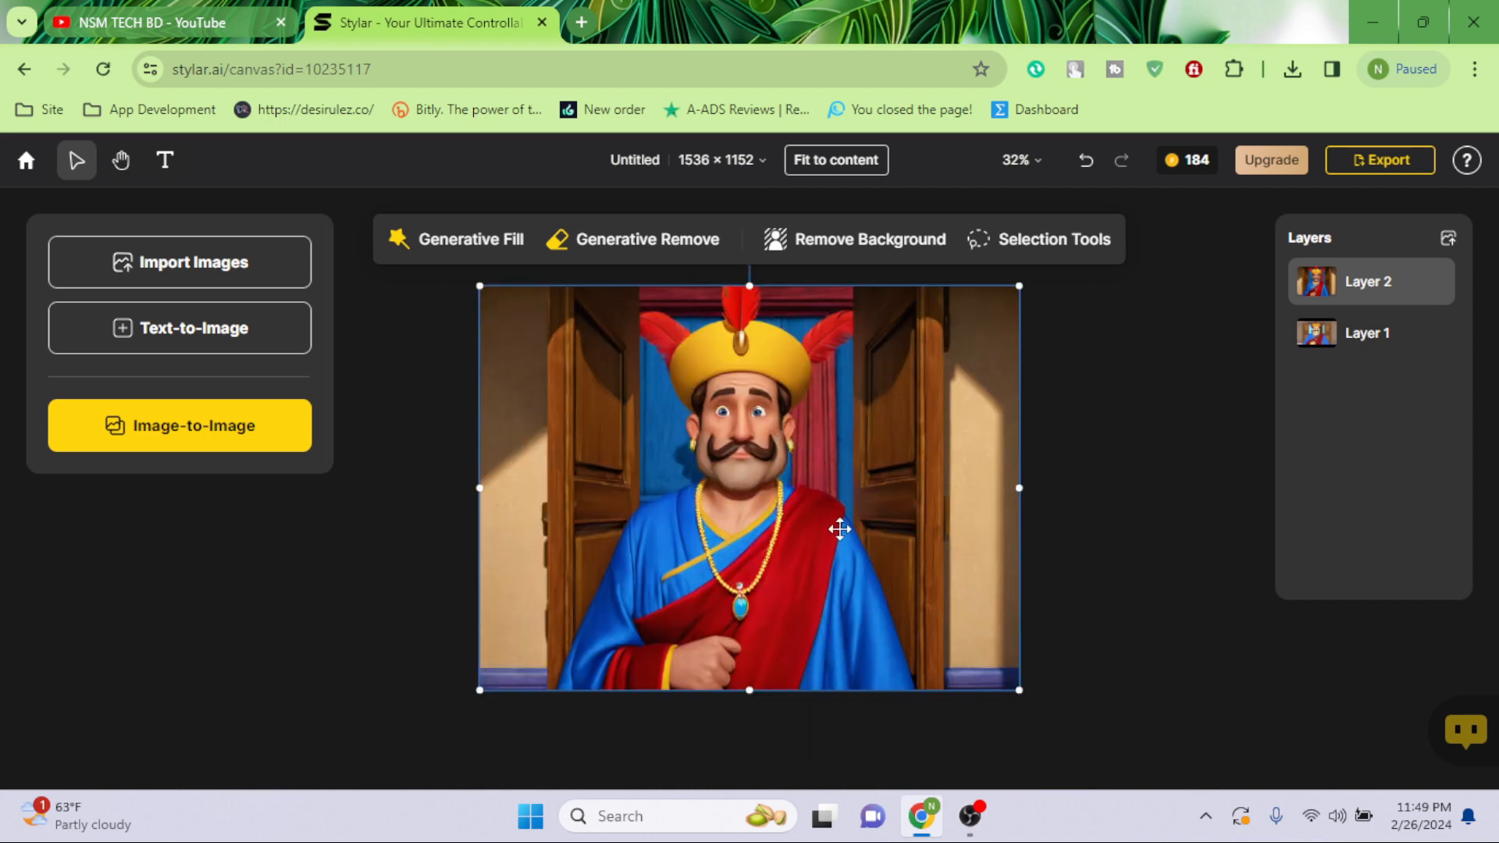
Choose PNG as the export file type and try to turn off the watermark
click(1395, 166)
click(1386, 240)
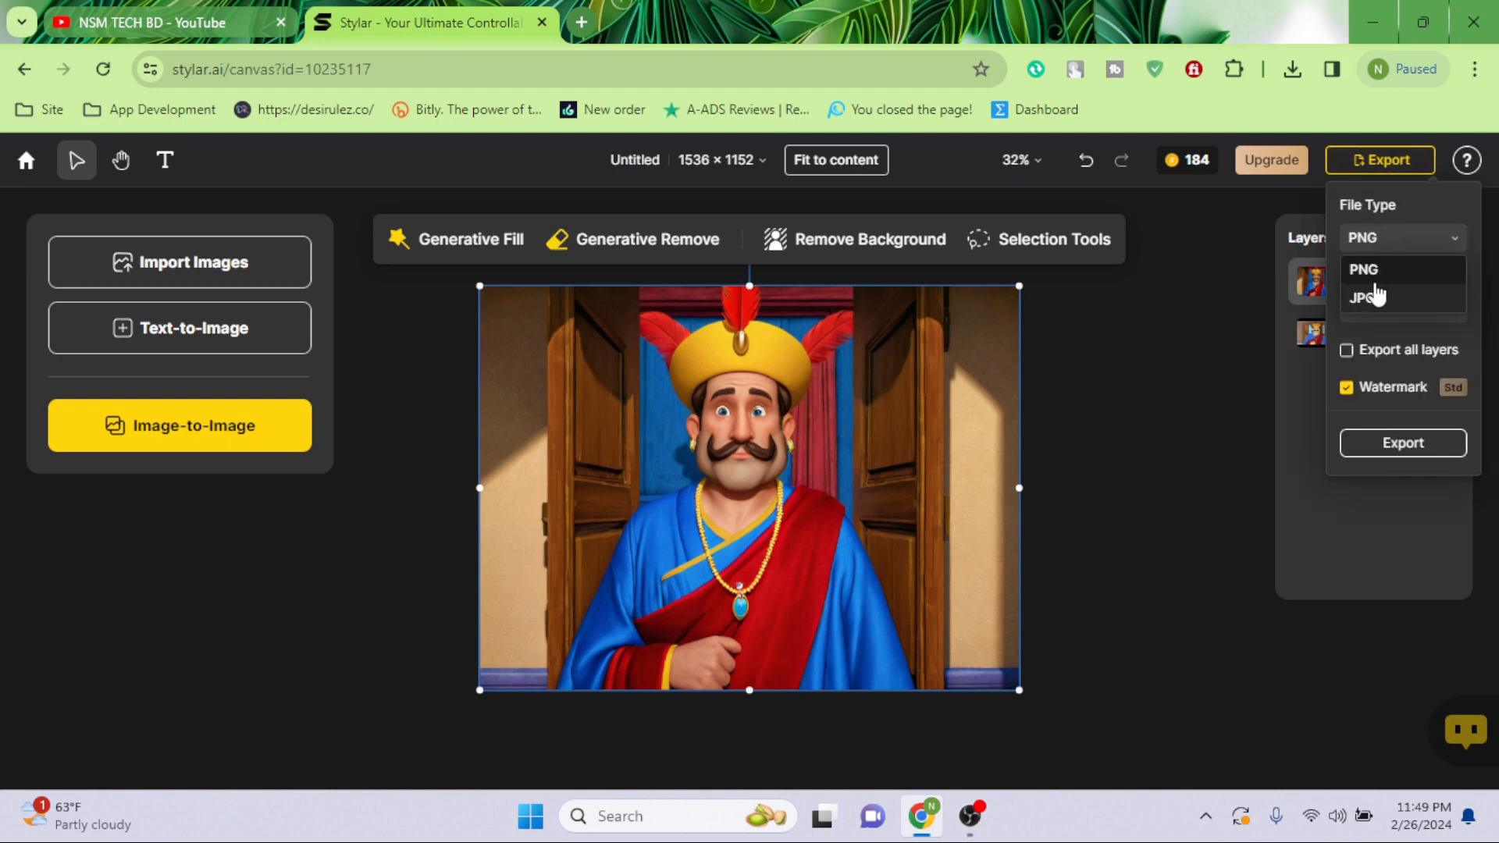
click(1374, 269)
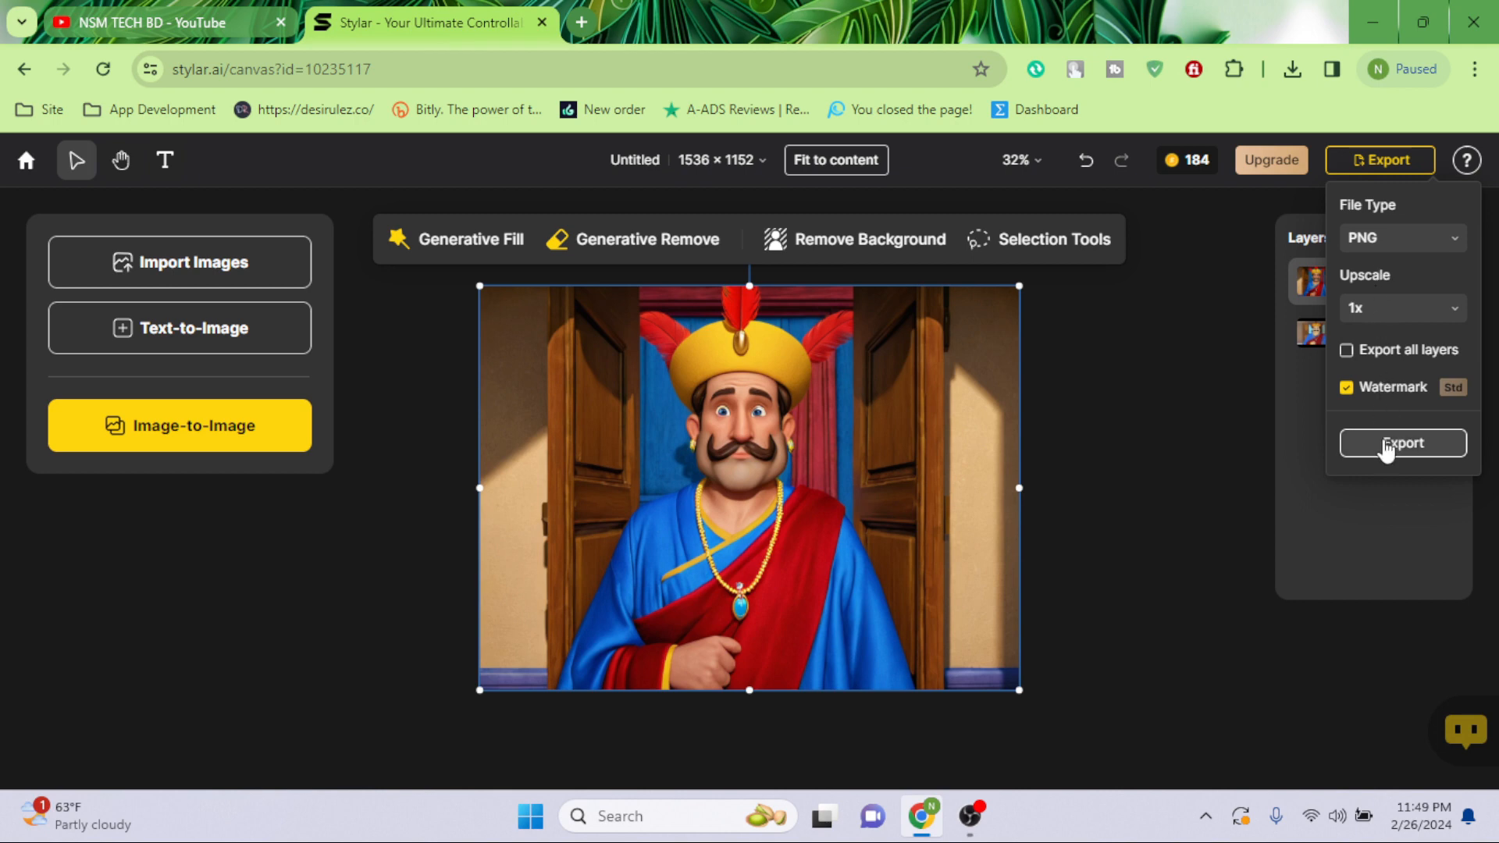
click(1347, 351)
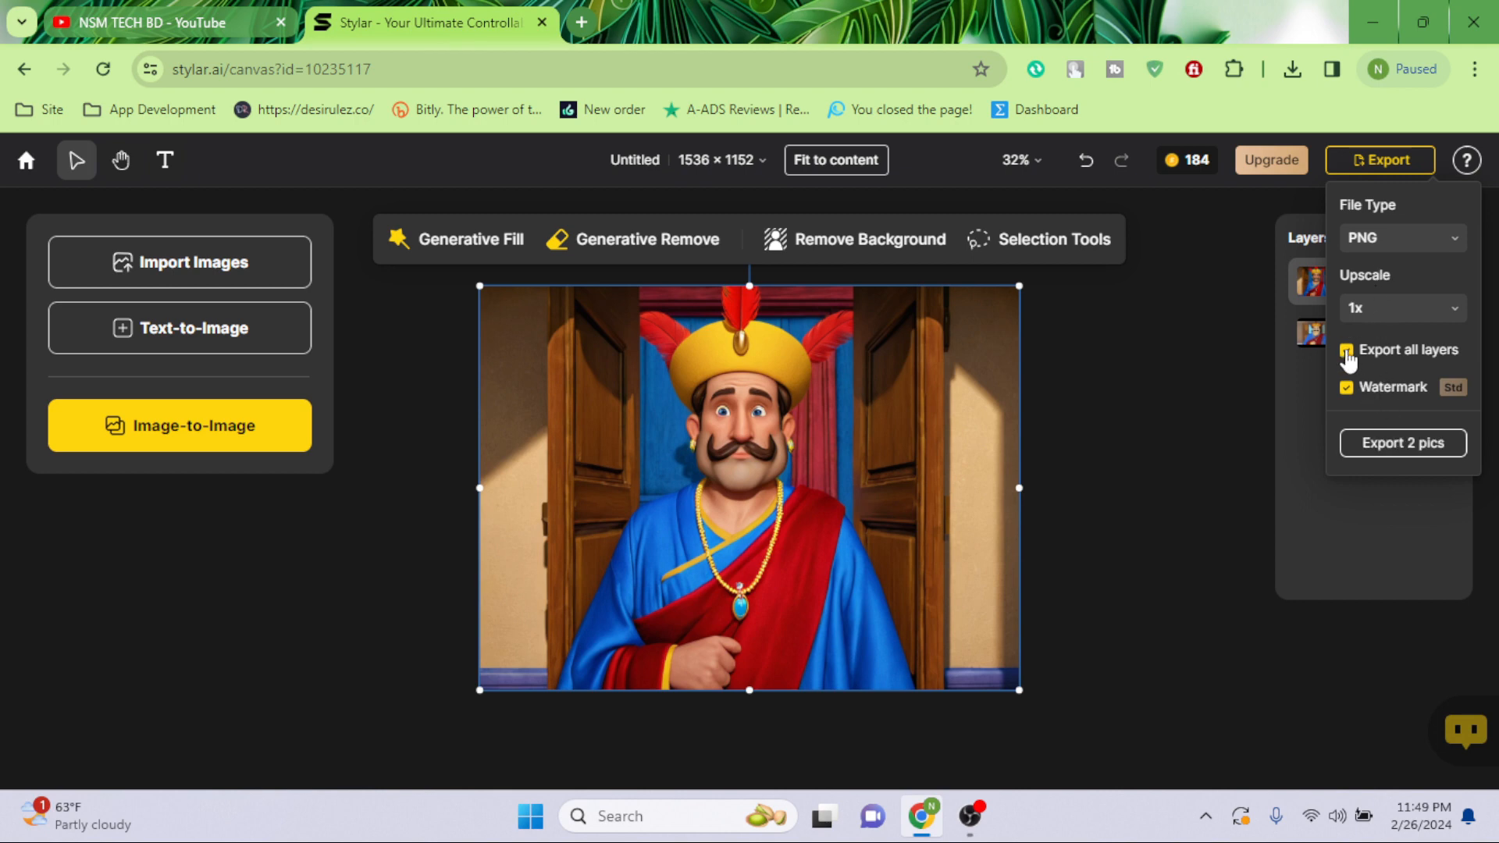
click(1347, 352)
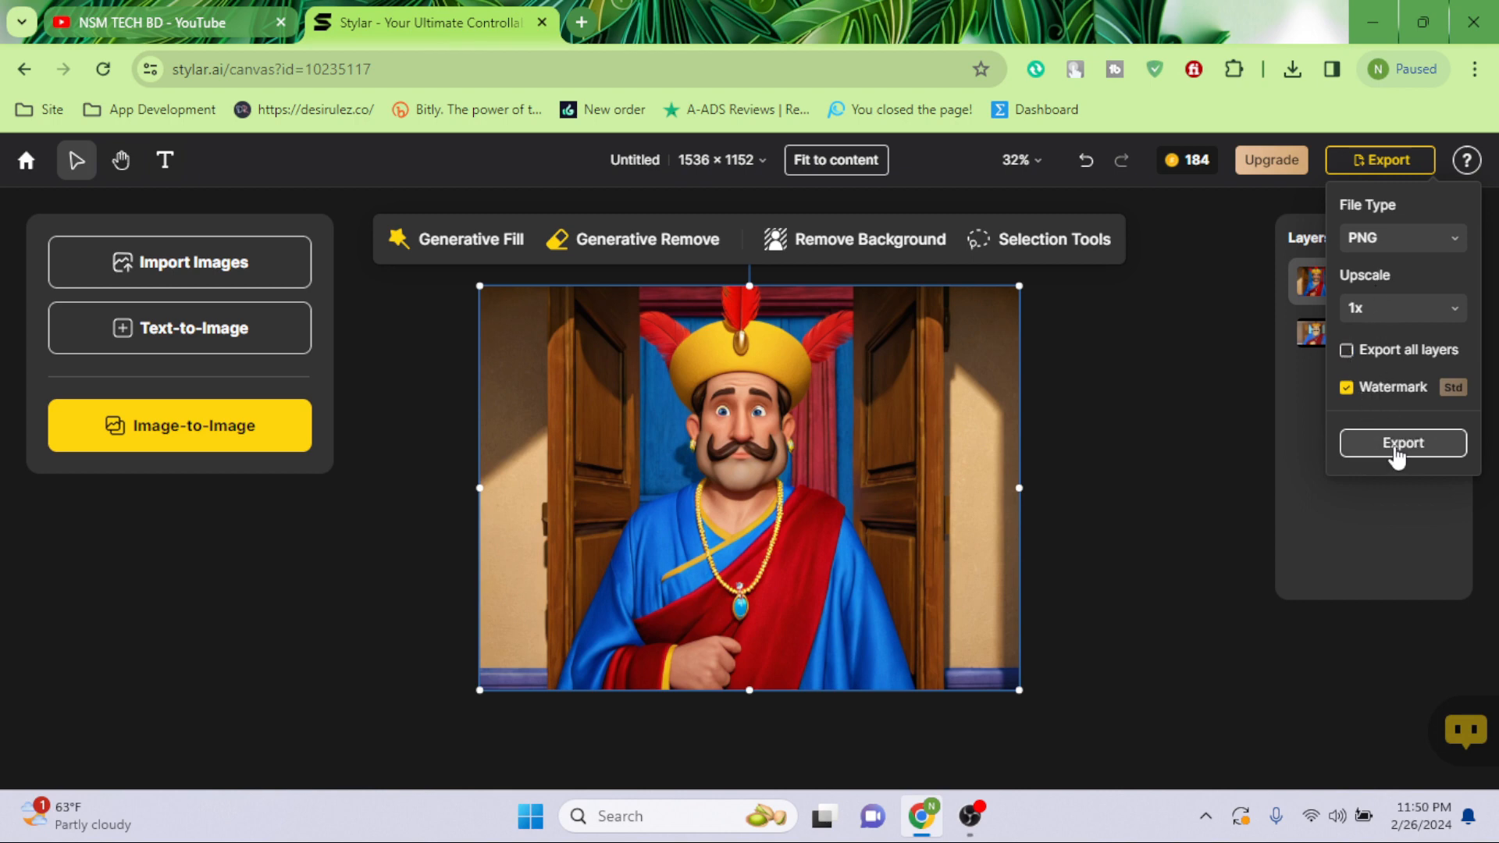
click(1347, 388)
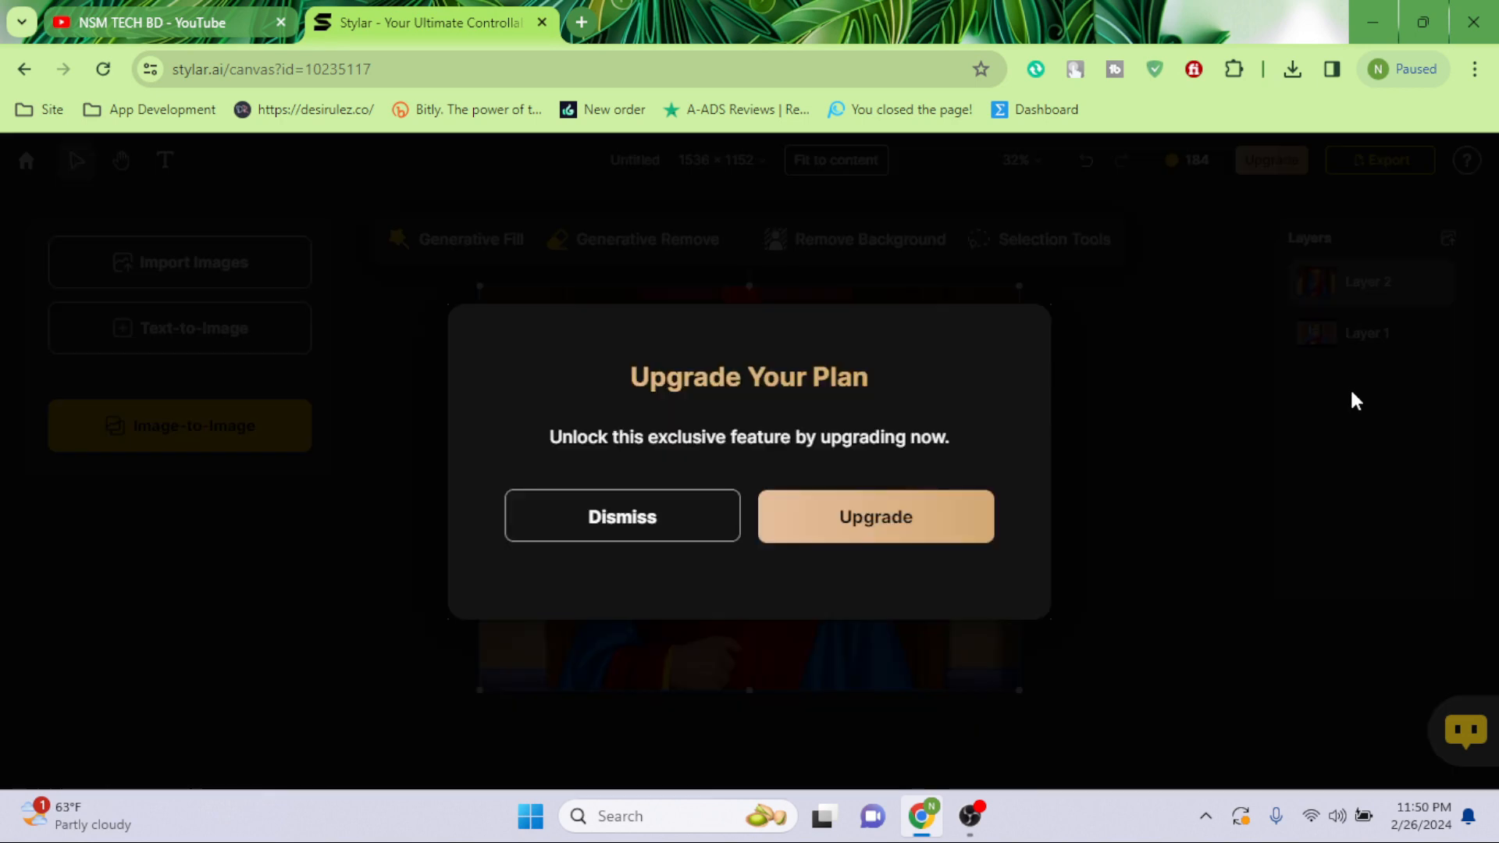
click(702, 534)
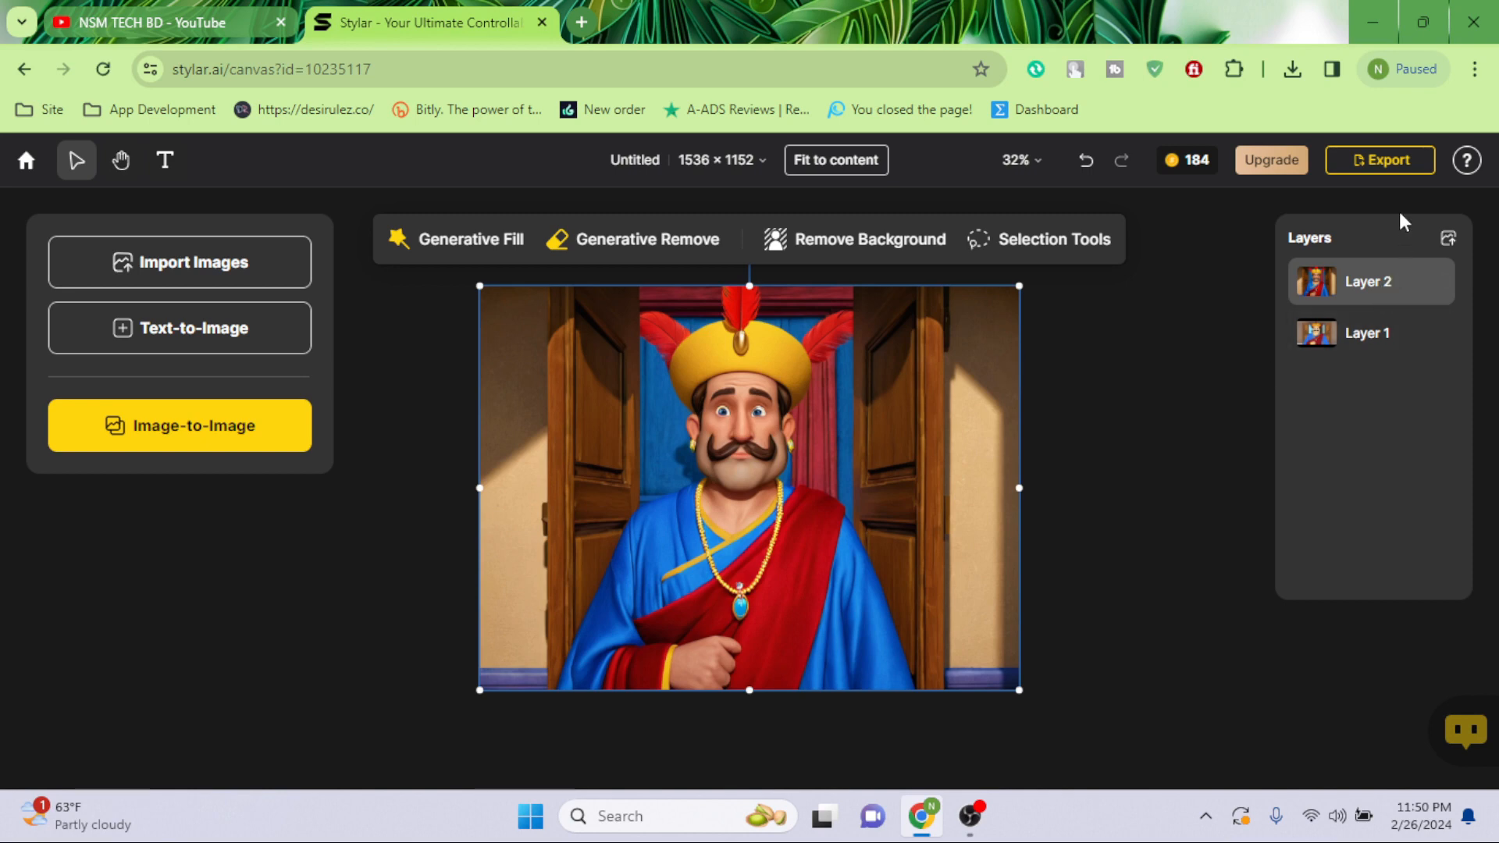
Export the canvas as a single PNG at 1x upscale, leaving the export of all layers off
click(1391, 164)
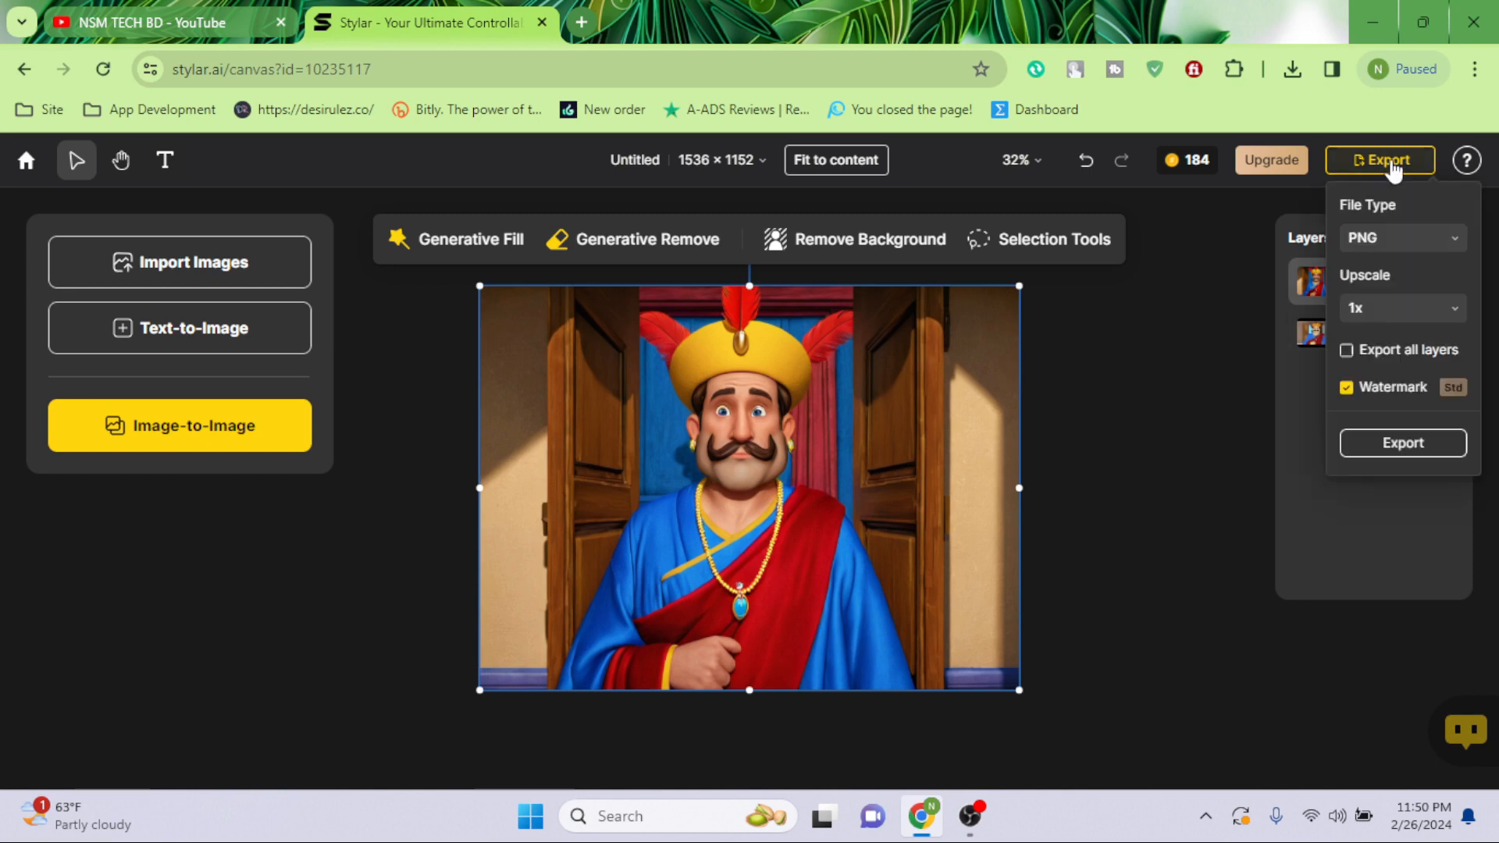
click(1346, 350)
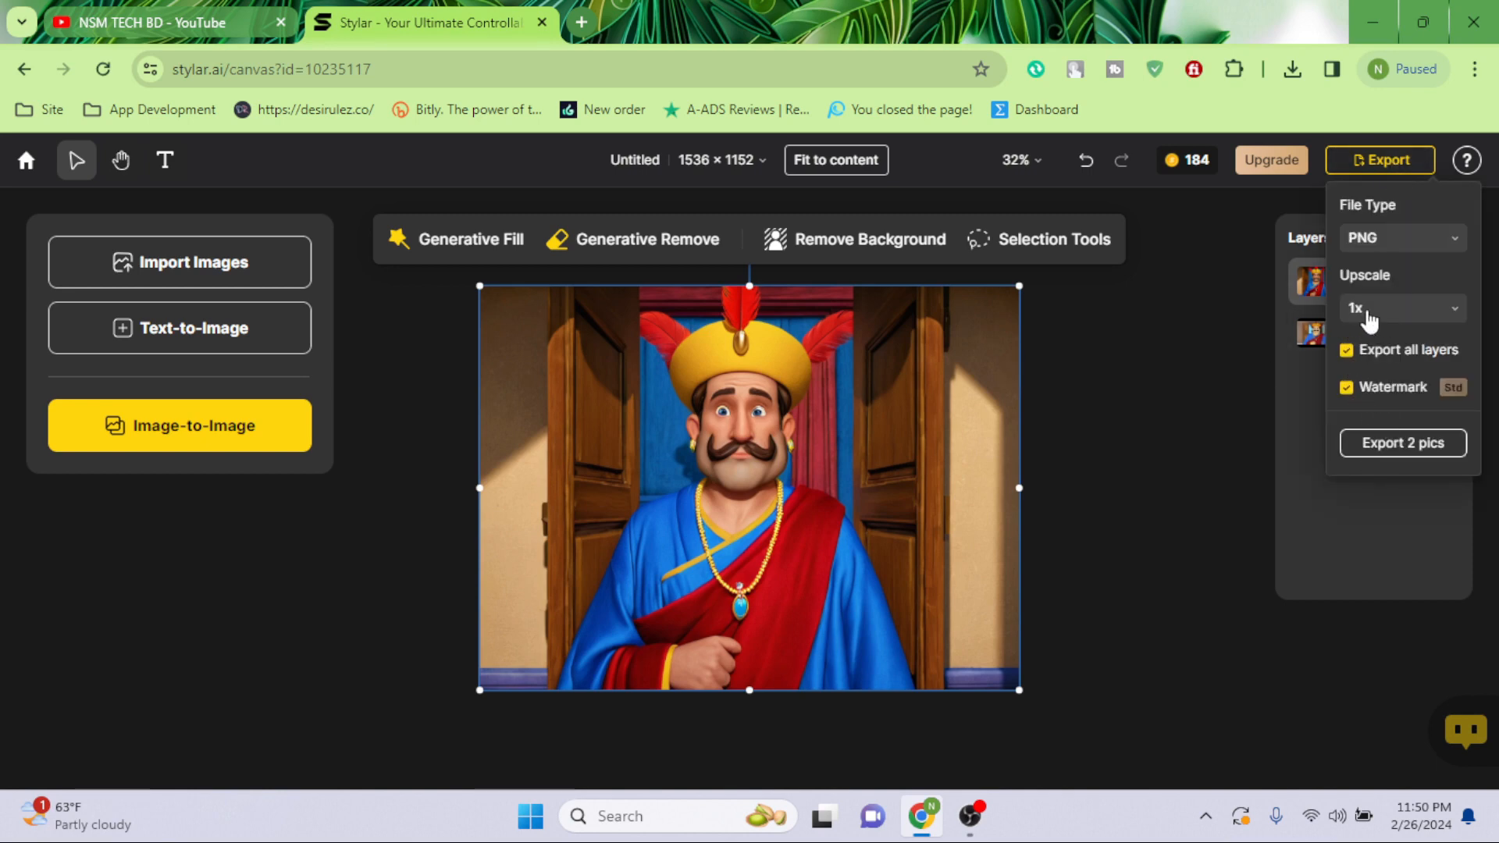
click(1346, 353)
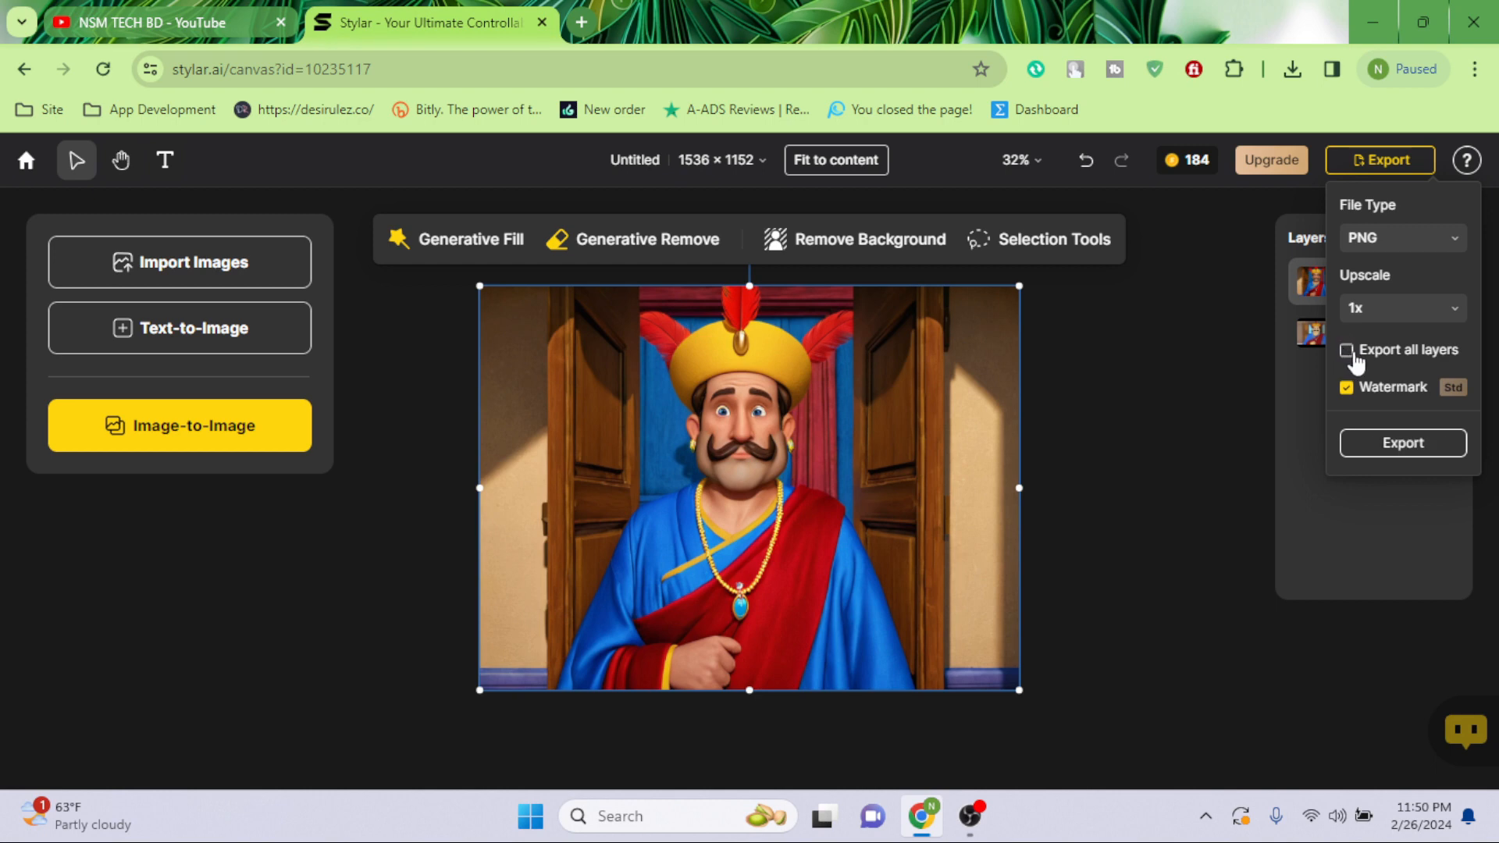
click(1397, 443)
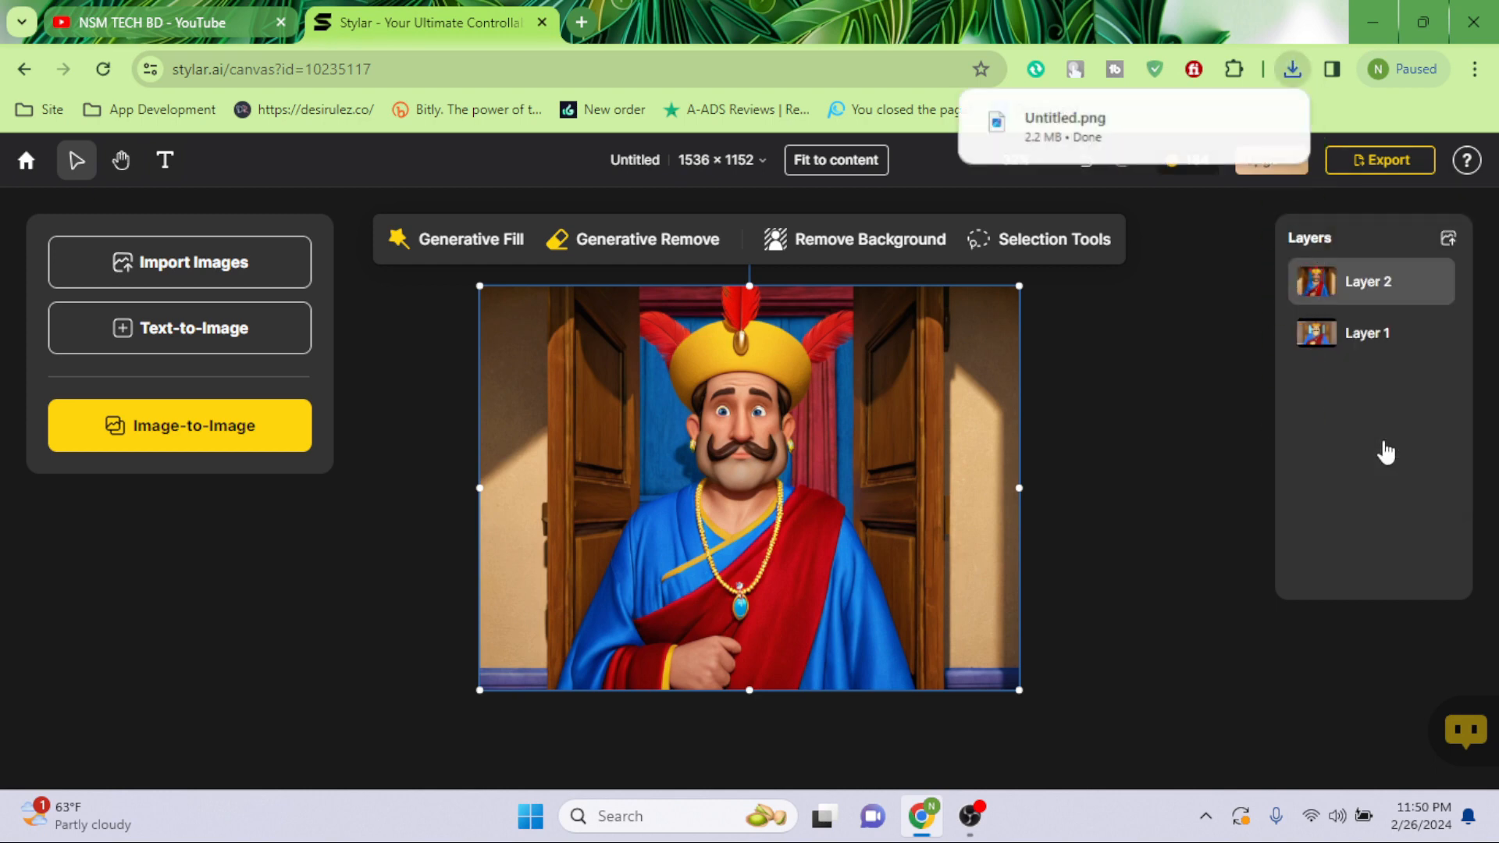
Open the downloaded Untitled.png from the browser's recent downloads to view it
click(1292, 72)
click(1292, 71)
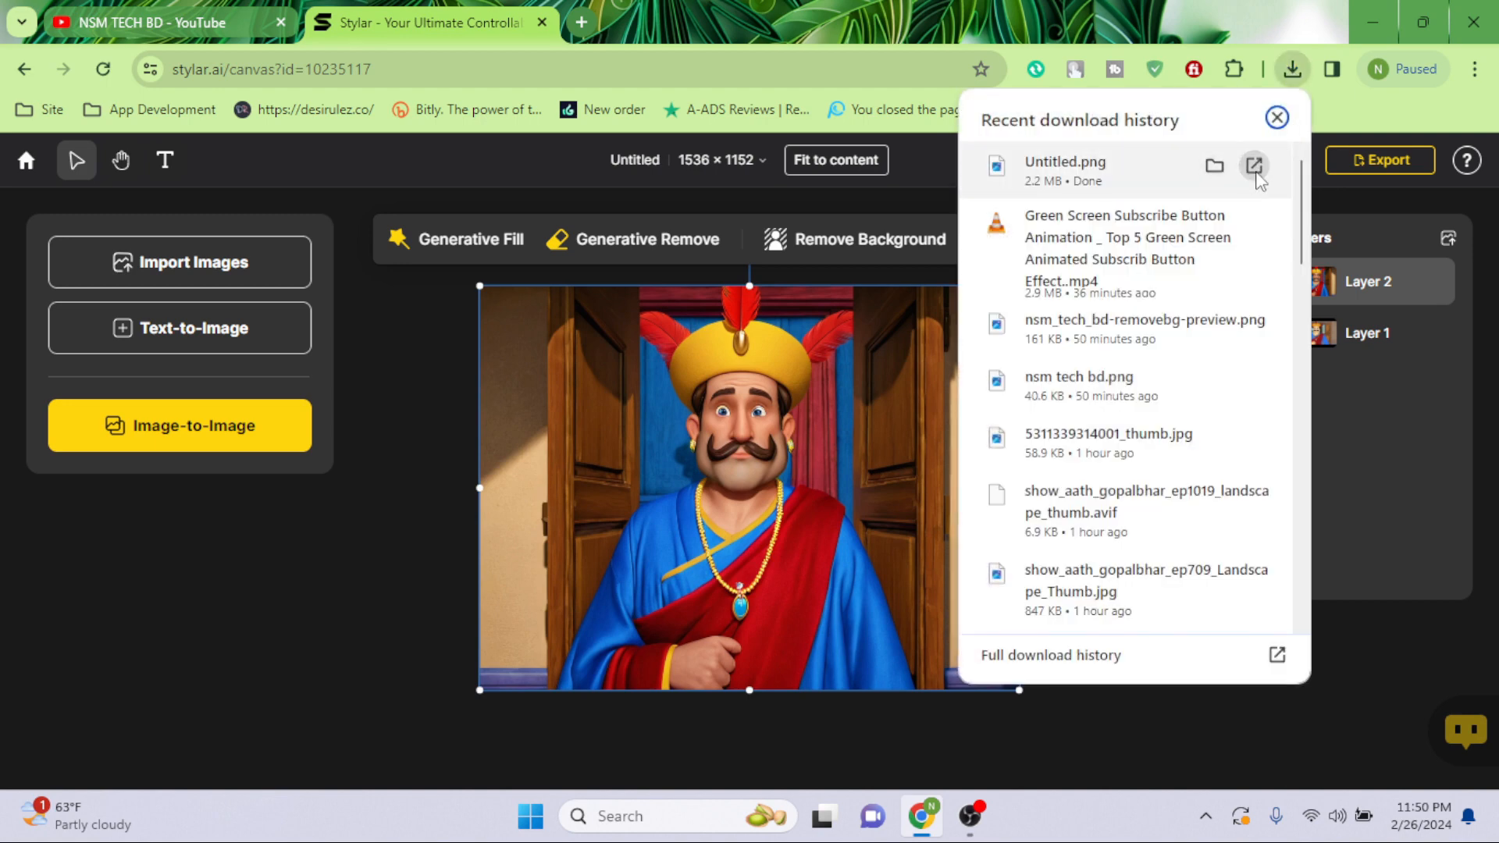
click(1254, 166)
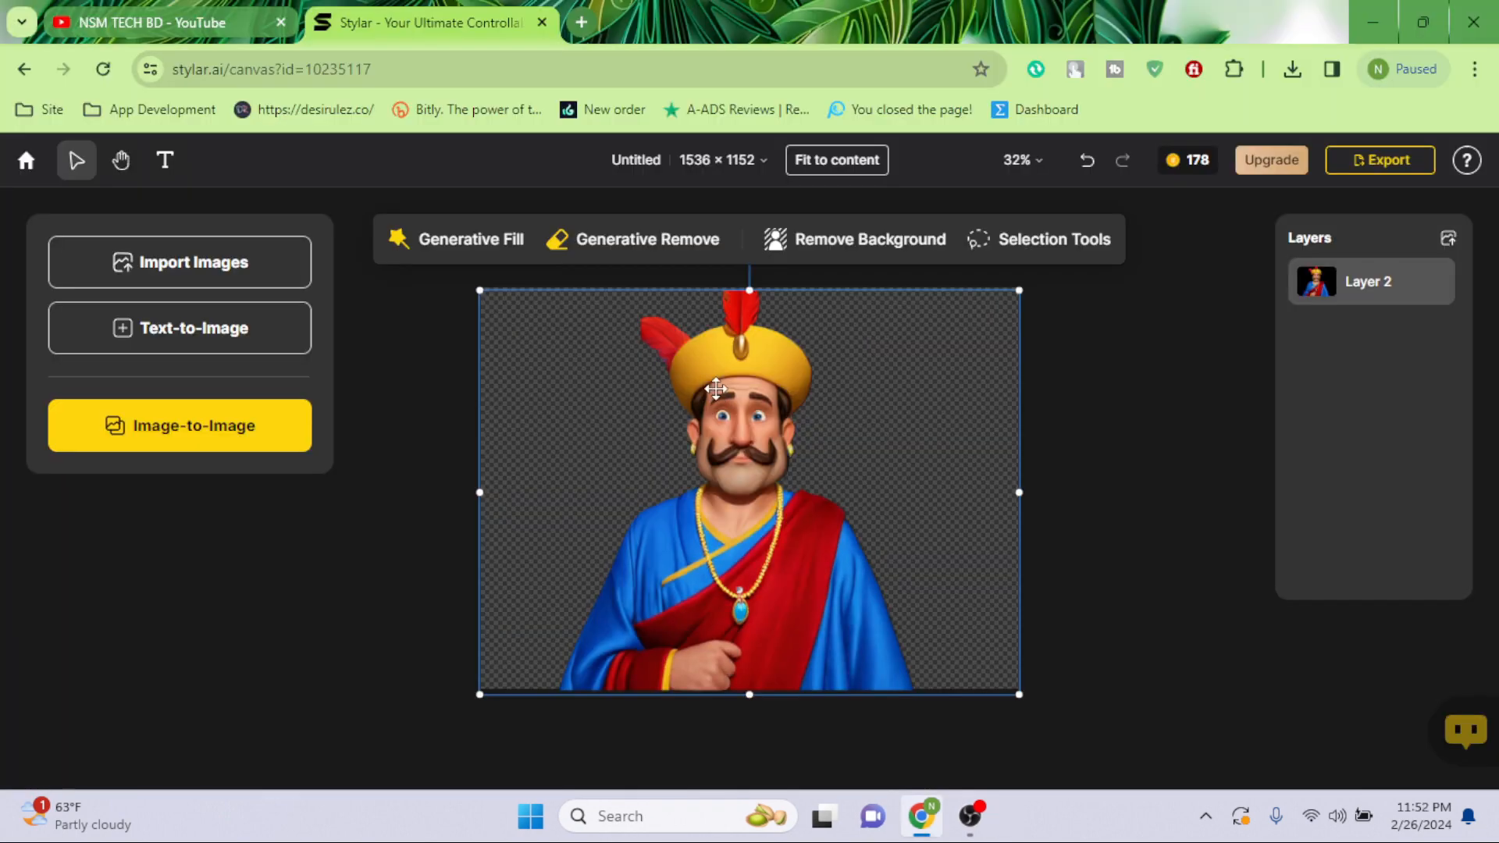
Delete the cut-out character layer and upload show_aath_gopalbhar_ep709_Landscape_Thumb from the gopal folder to the empty canvas
right_click(799, 417)
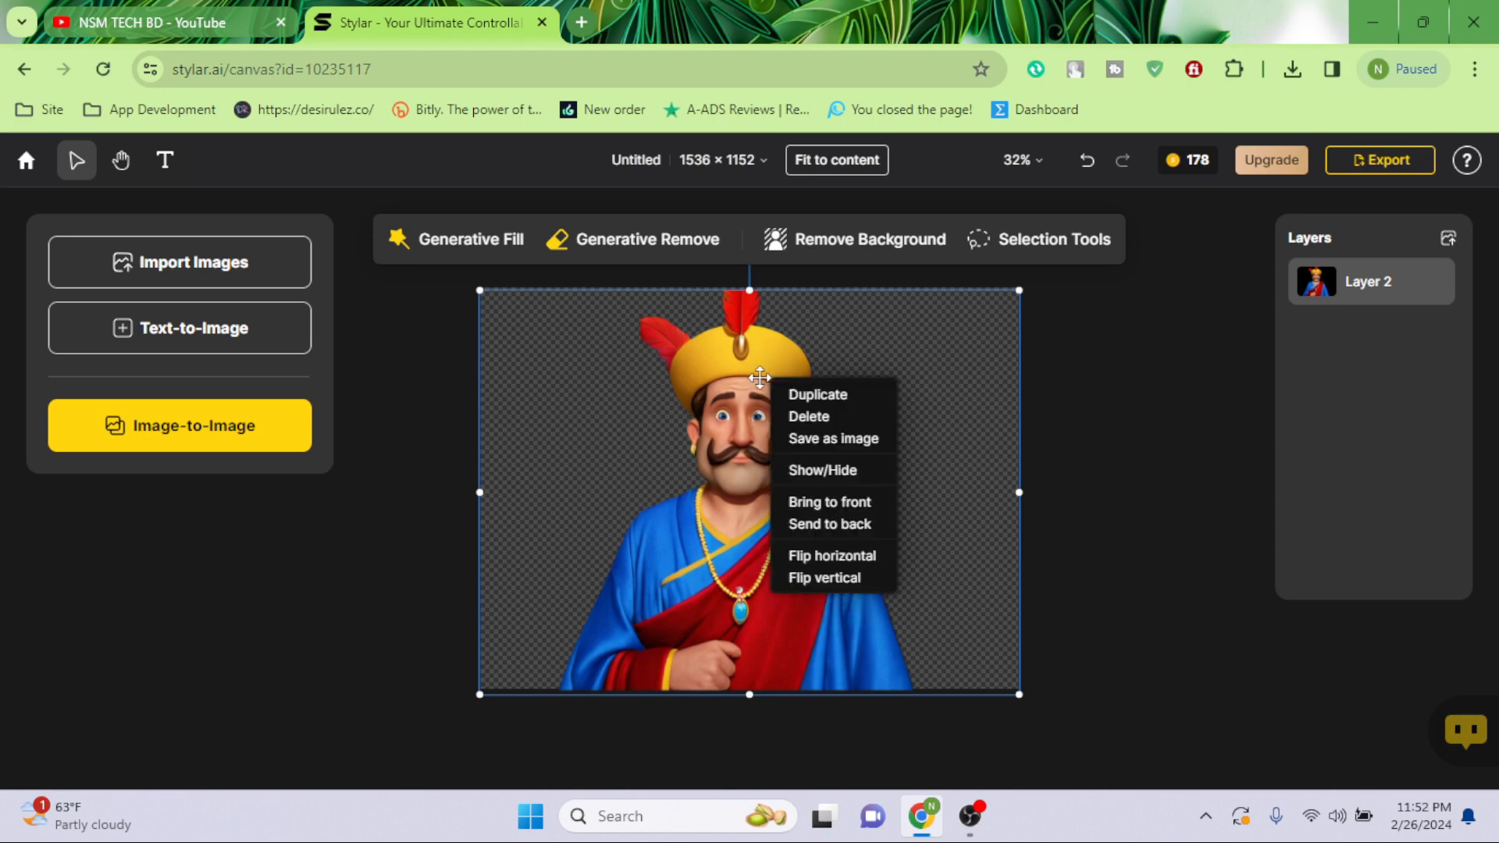
click(804, 414)
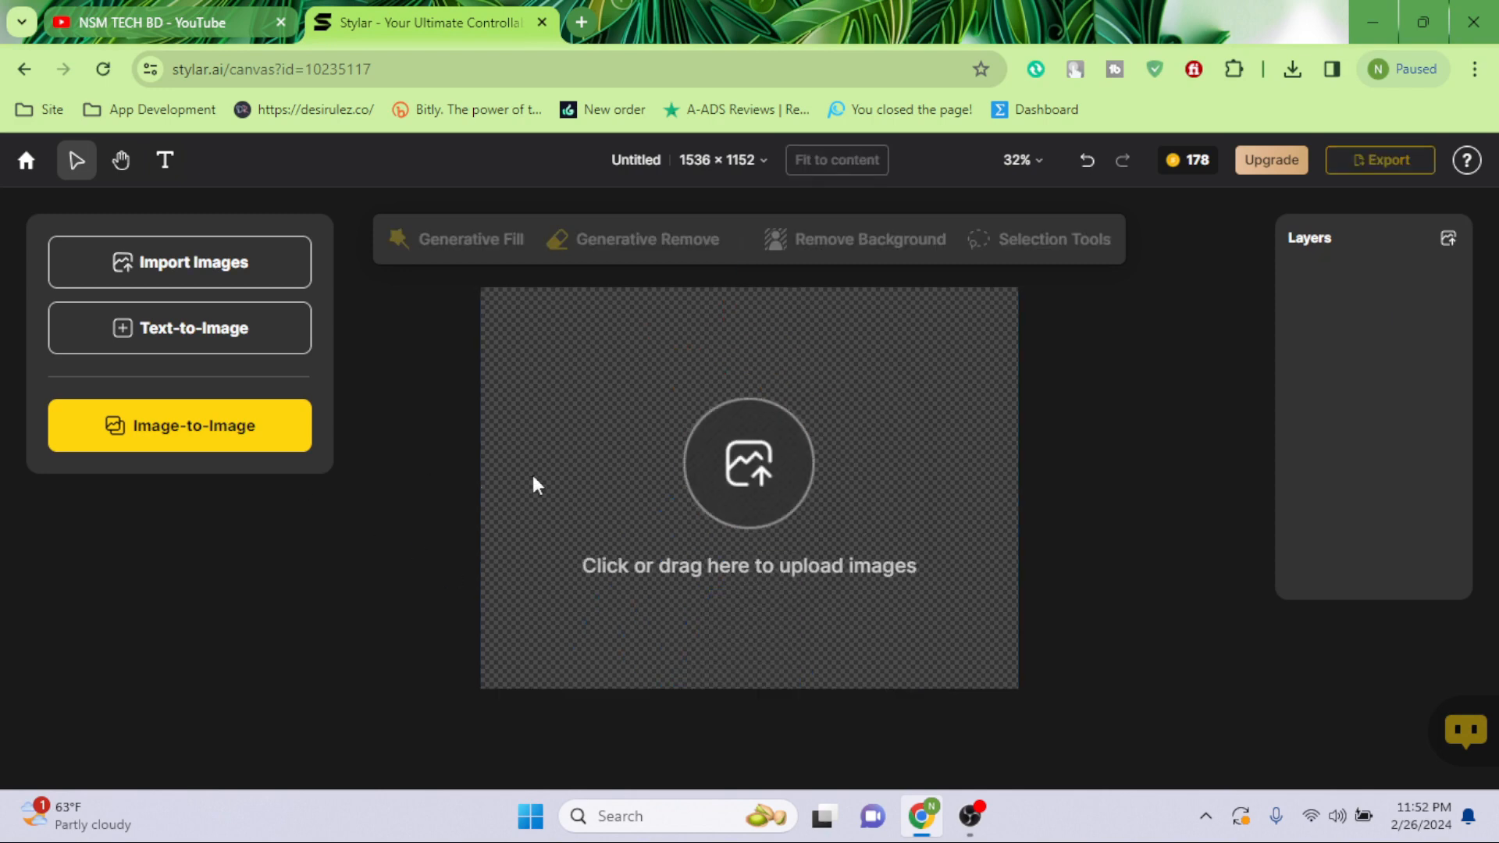
click(755, 465)
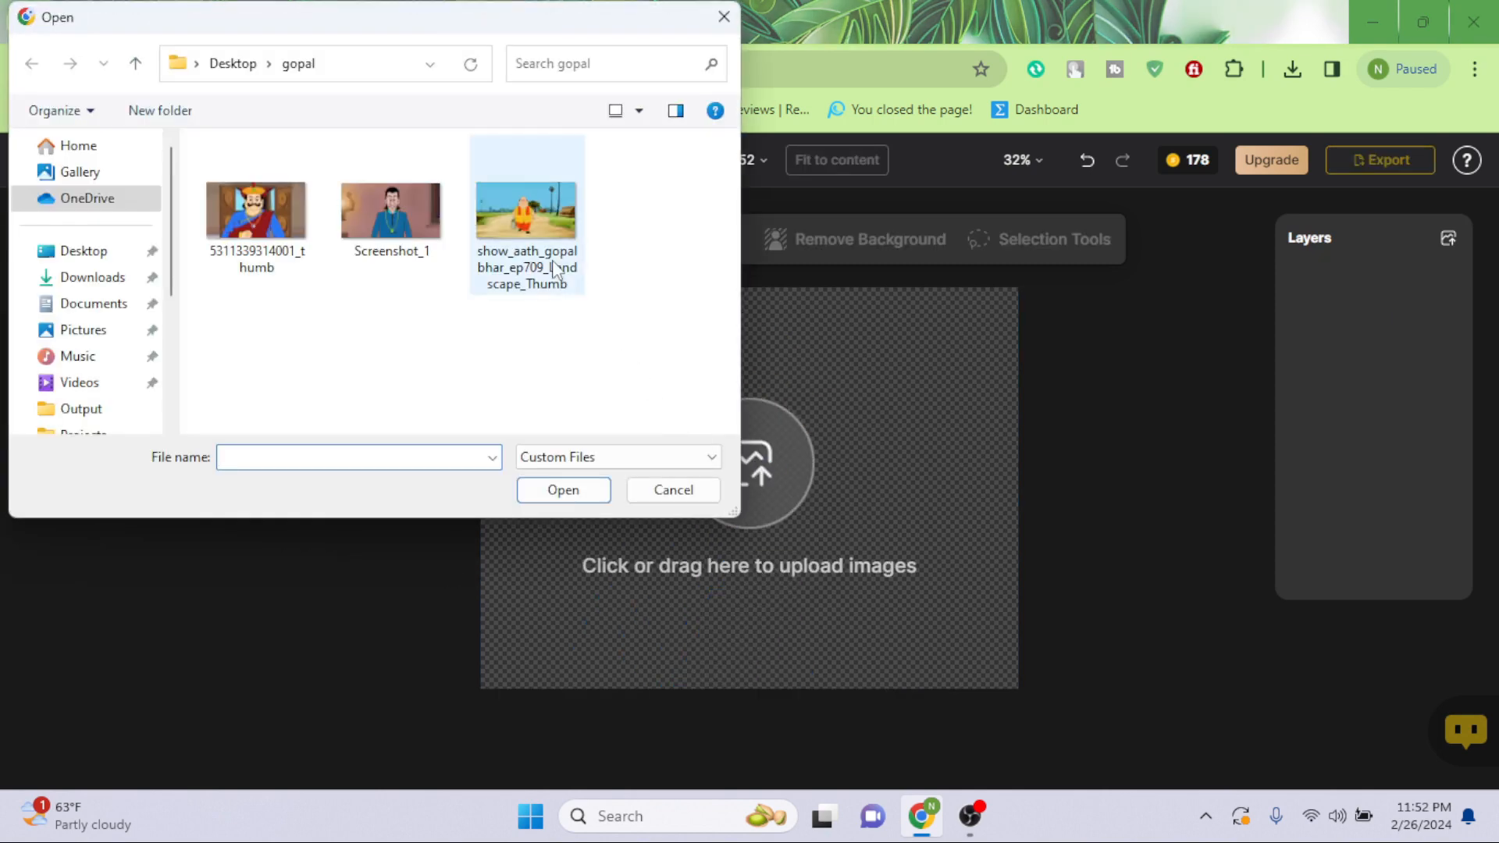
click(521, 221)
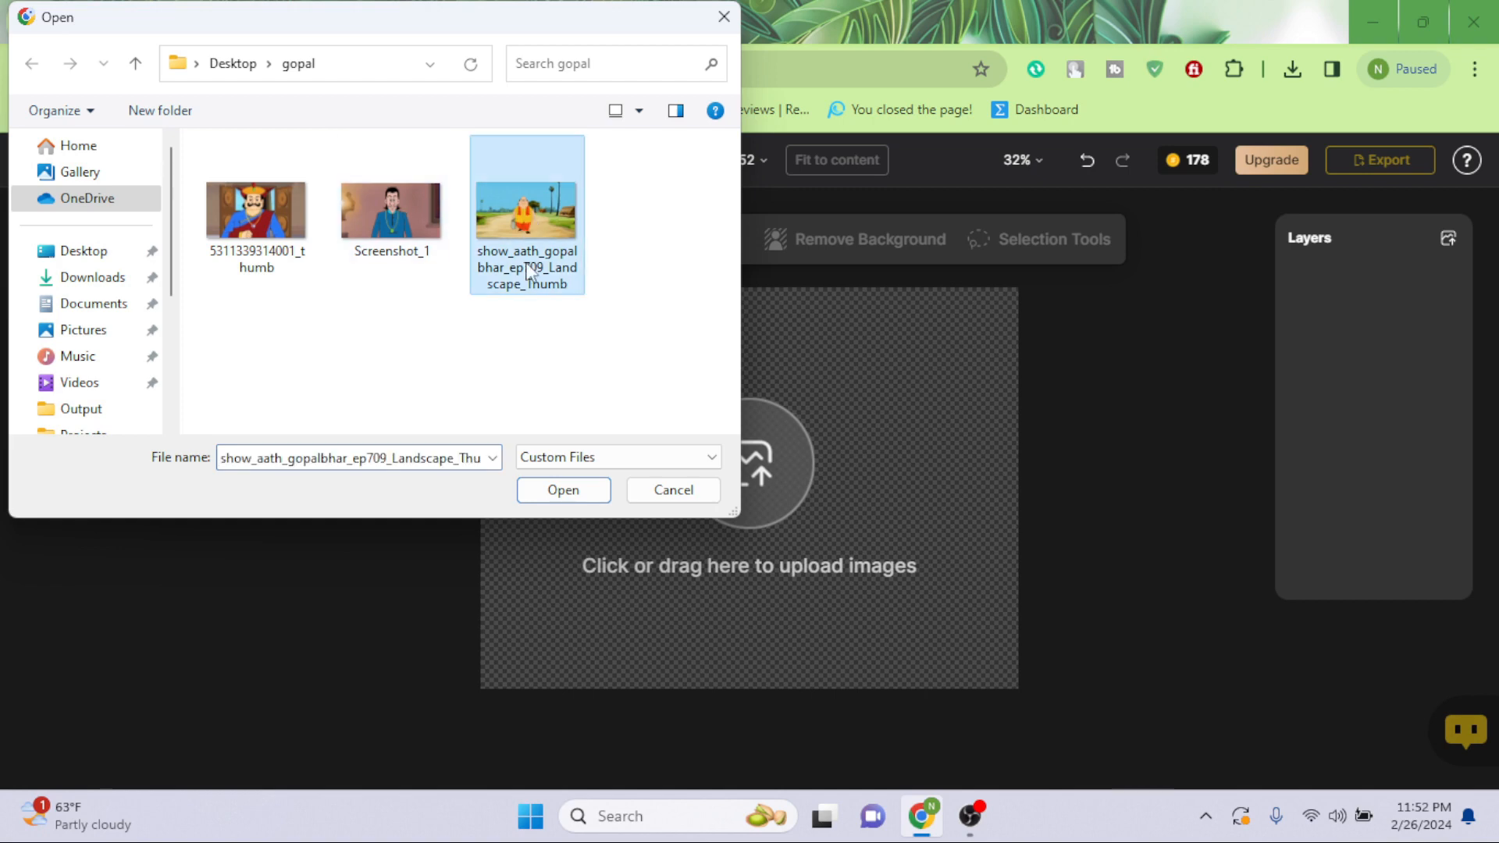
click(562, 490)
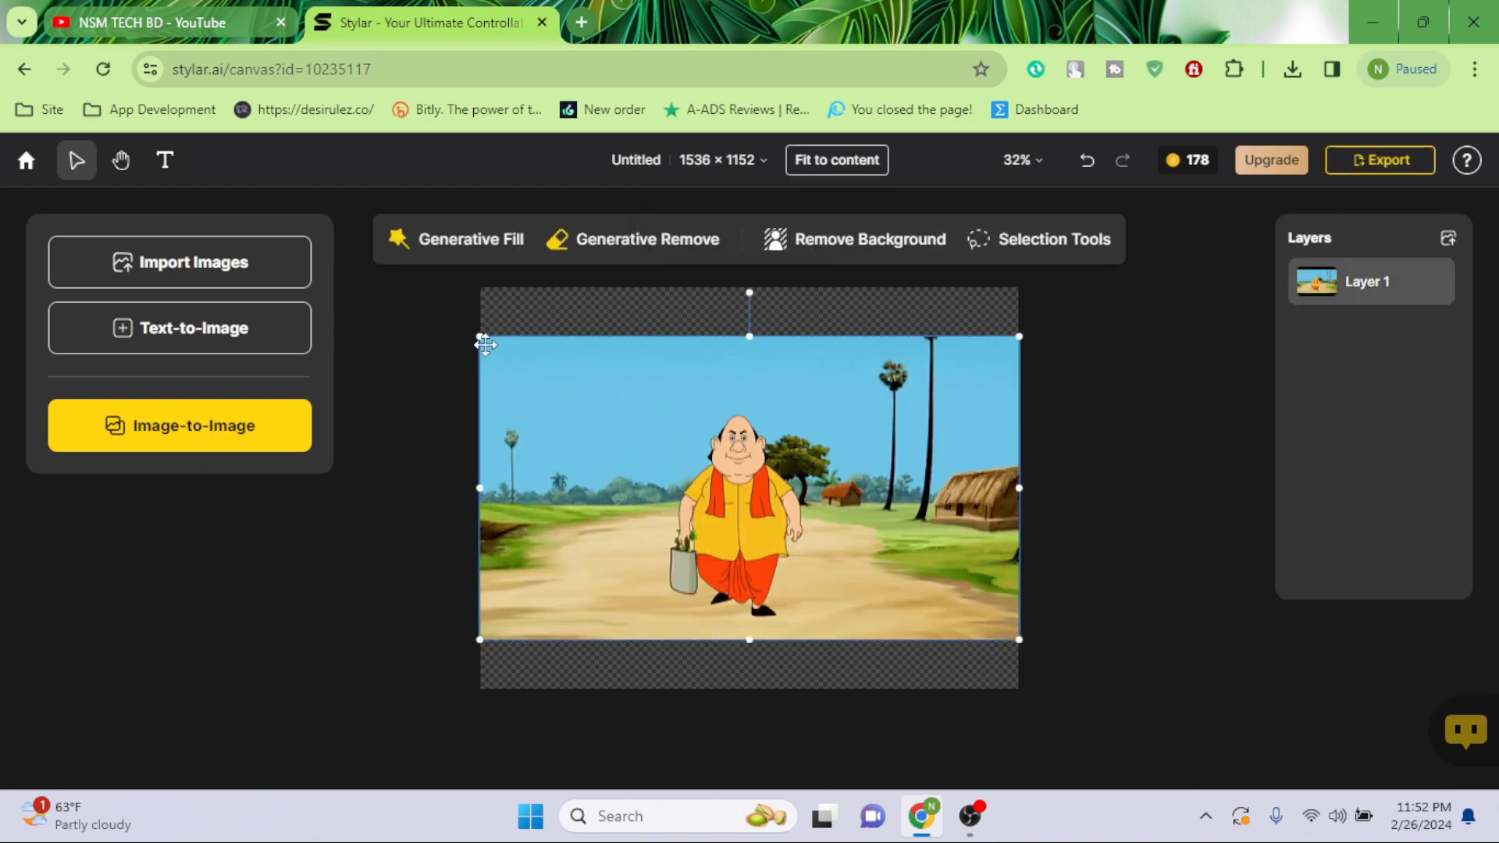
Enlarge the uploaded village road image beyond the canvas edges so it covers the whole canvas
drag(478, 336, 460, 287)
drag(1019, 640, 1120, 716)
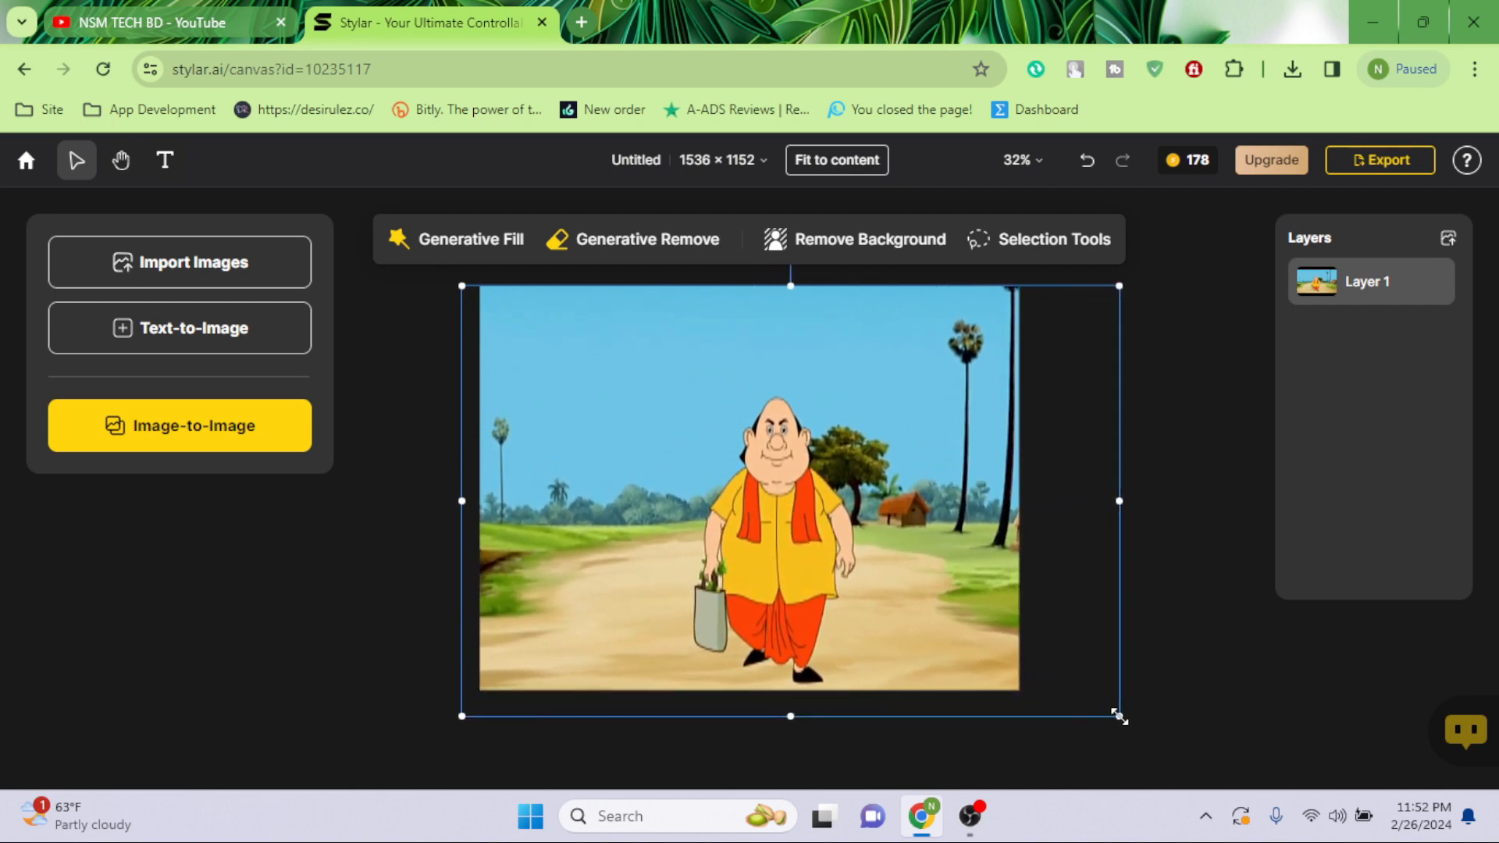
click(452, 278)
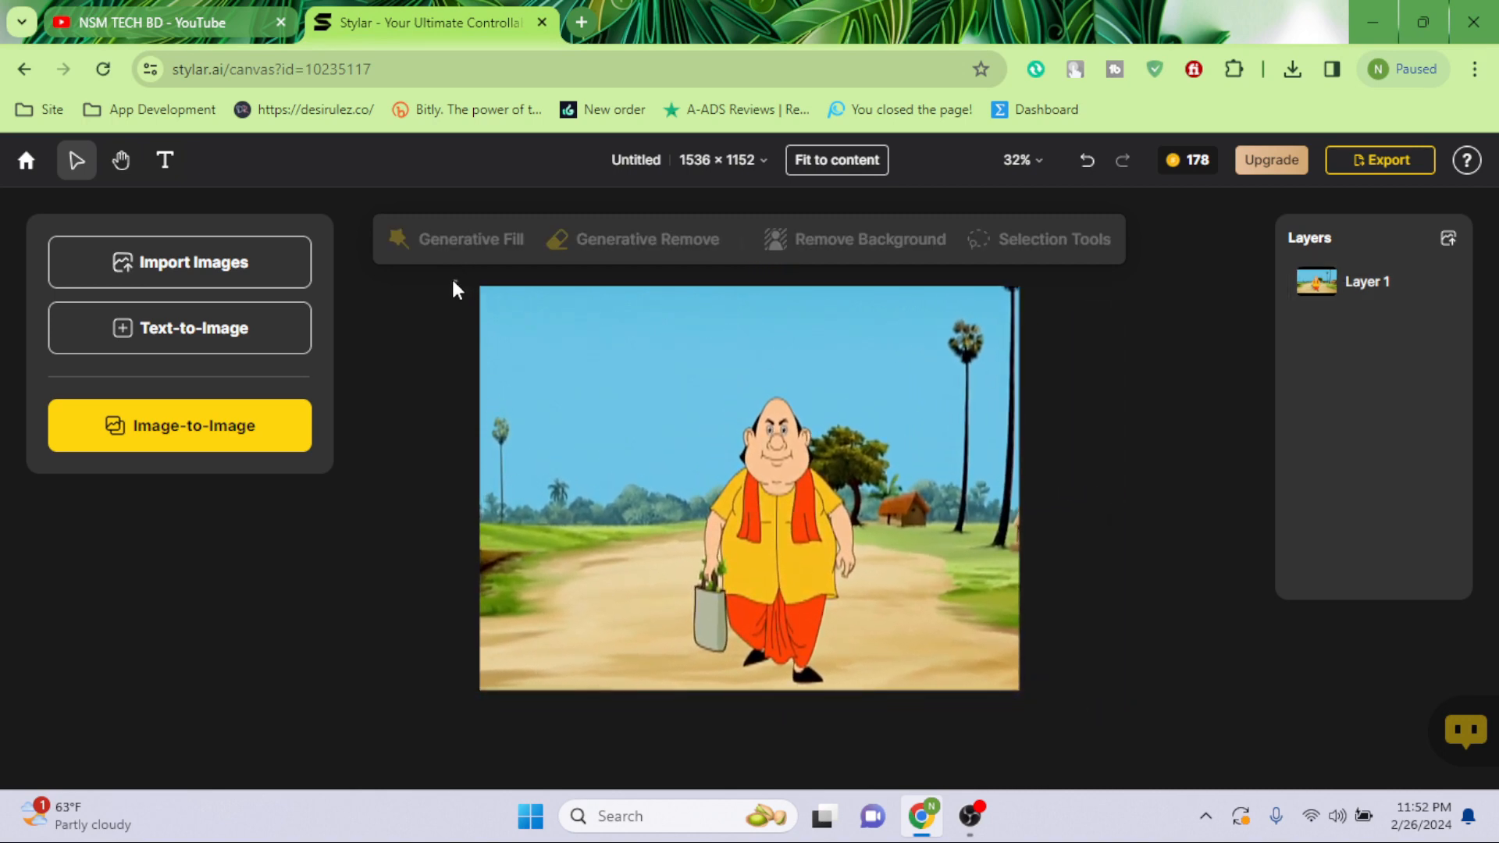
click(514, 307)
drag(460, 287, 428, 254)
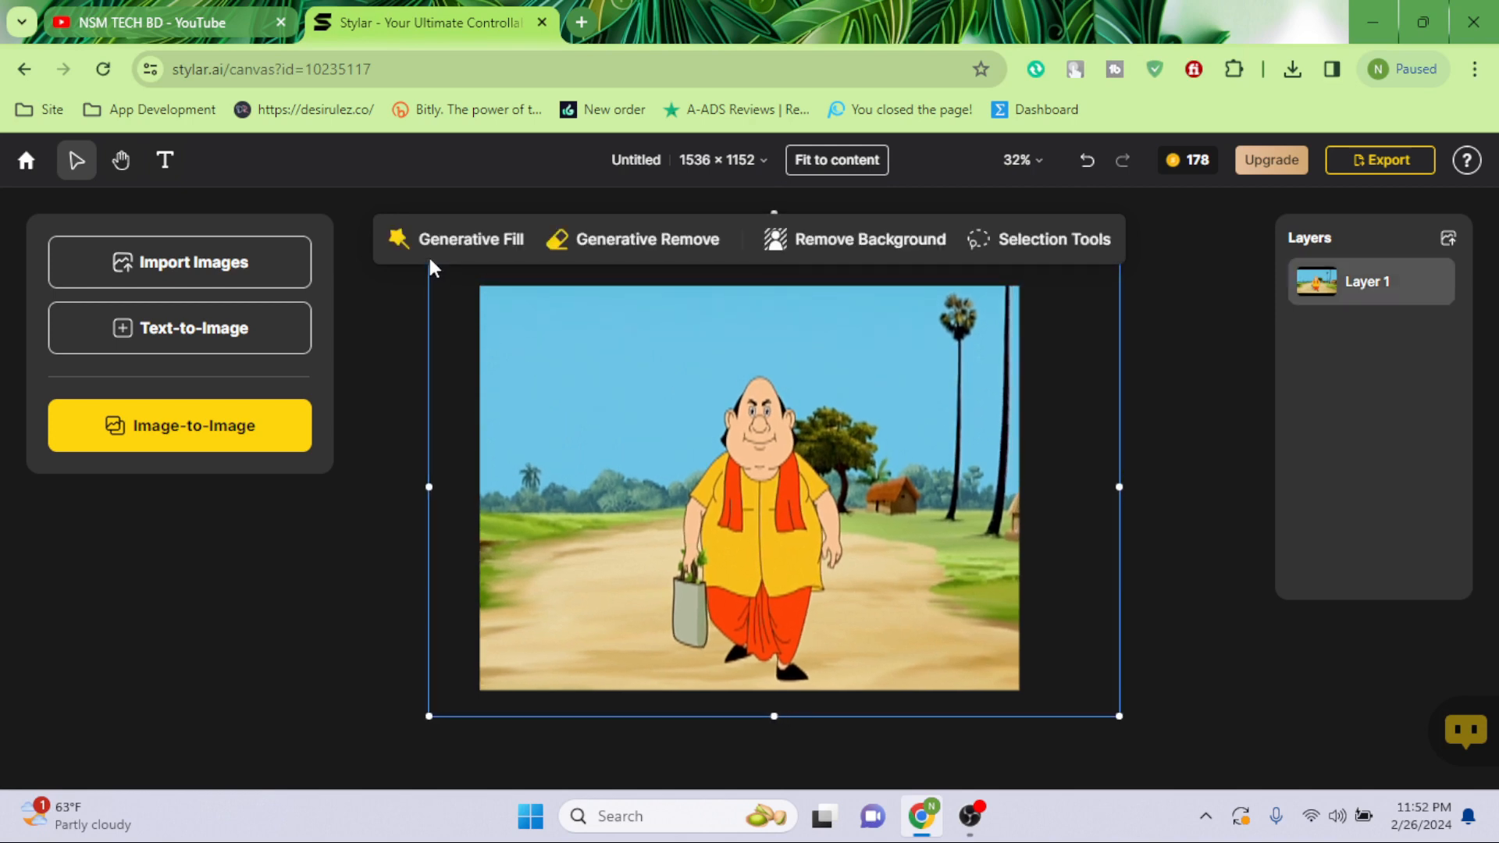
Stylarize the new image with Image-to-Image, keeping the Realistic style, the 3D prompt and a structure match of 1, and preview the first result
click(200, 435)
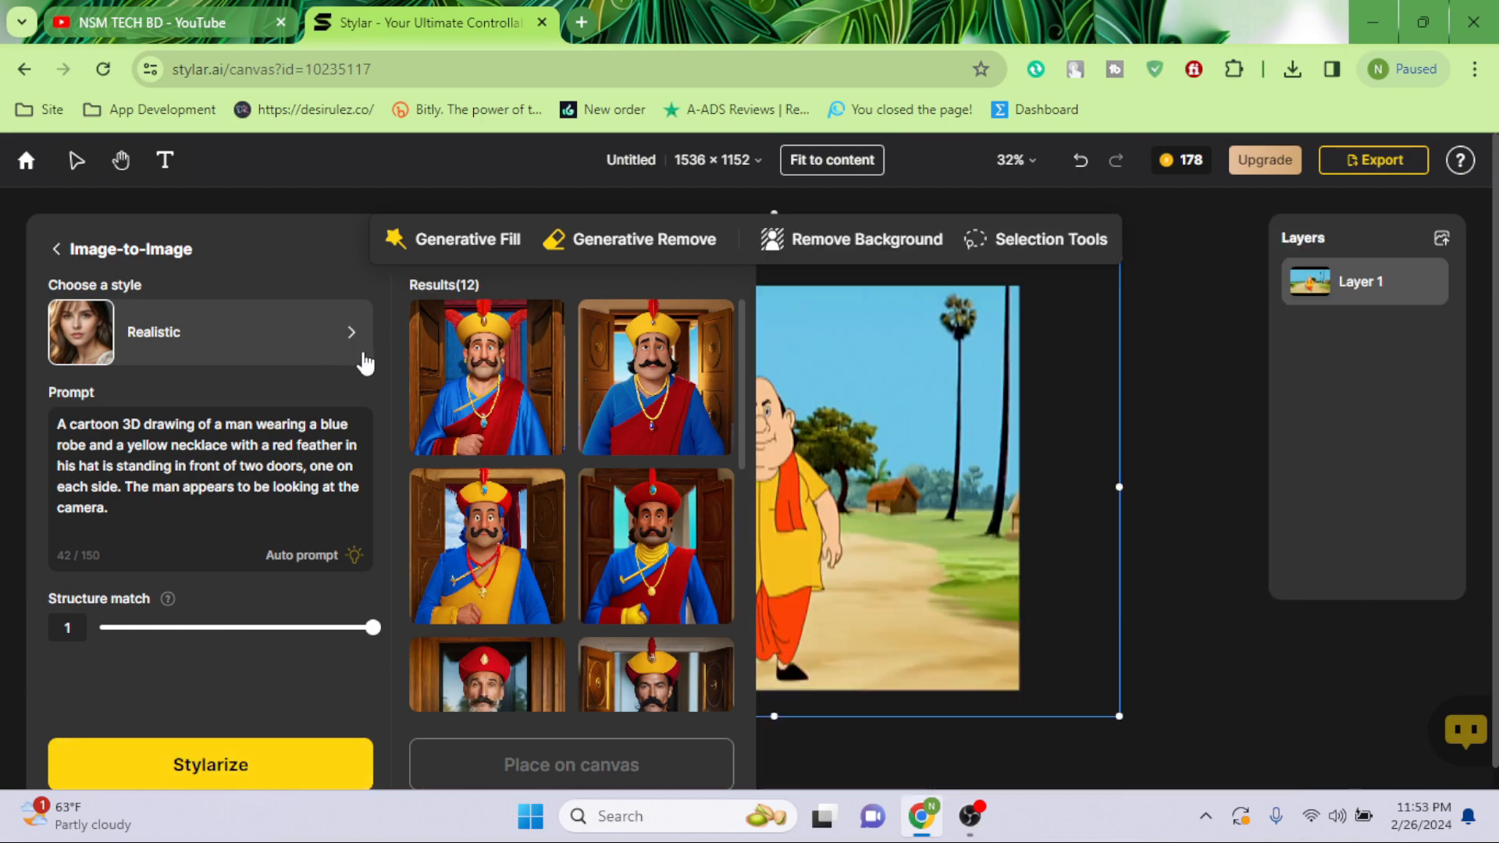
click(209, 771)
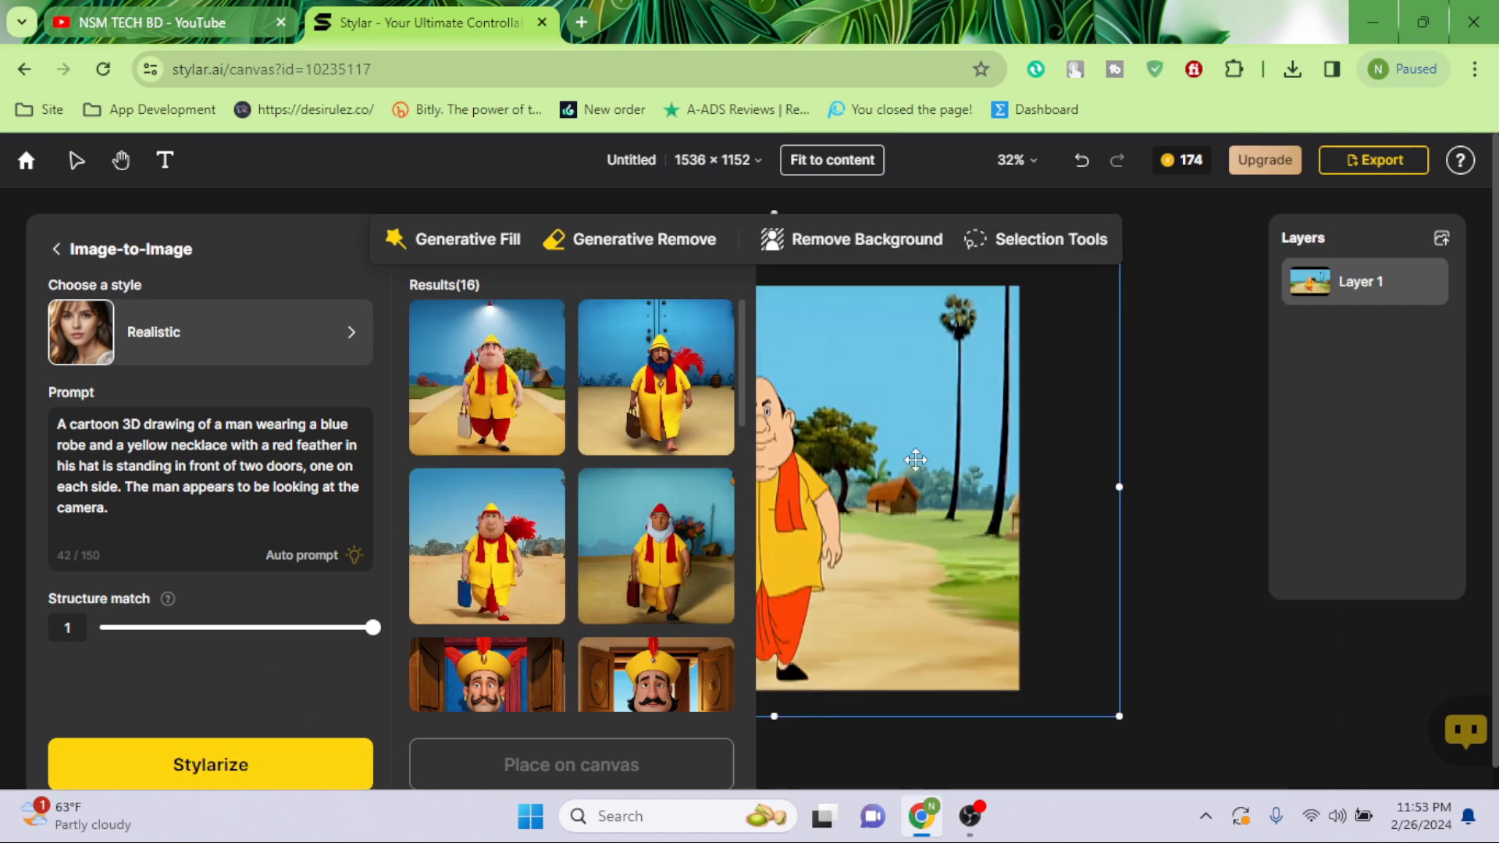
mouse_move(512, 400)
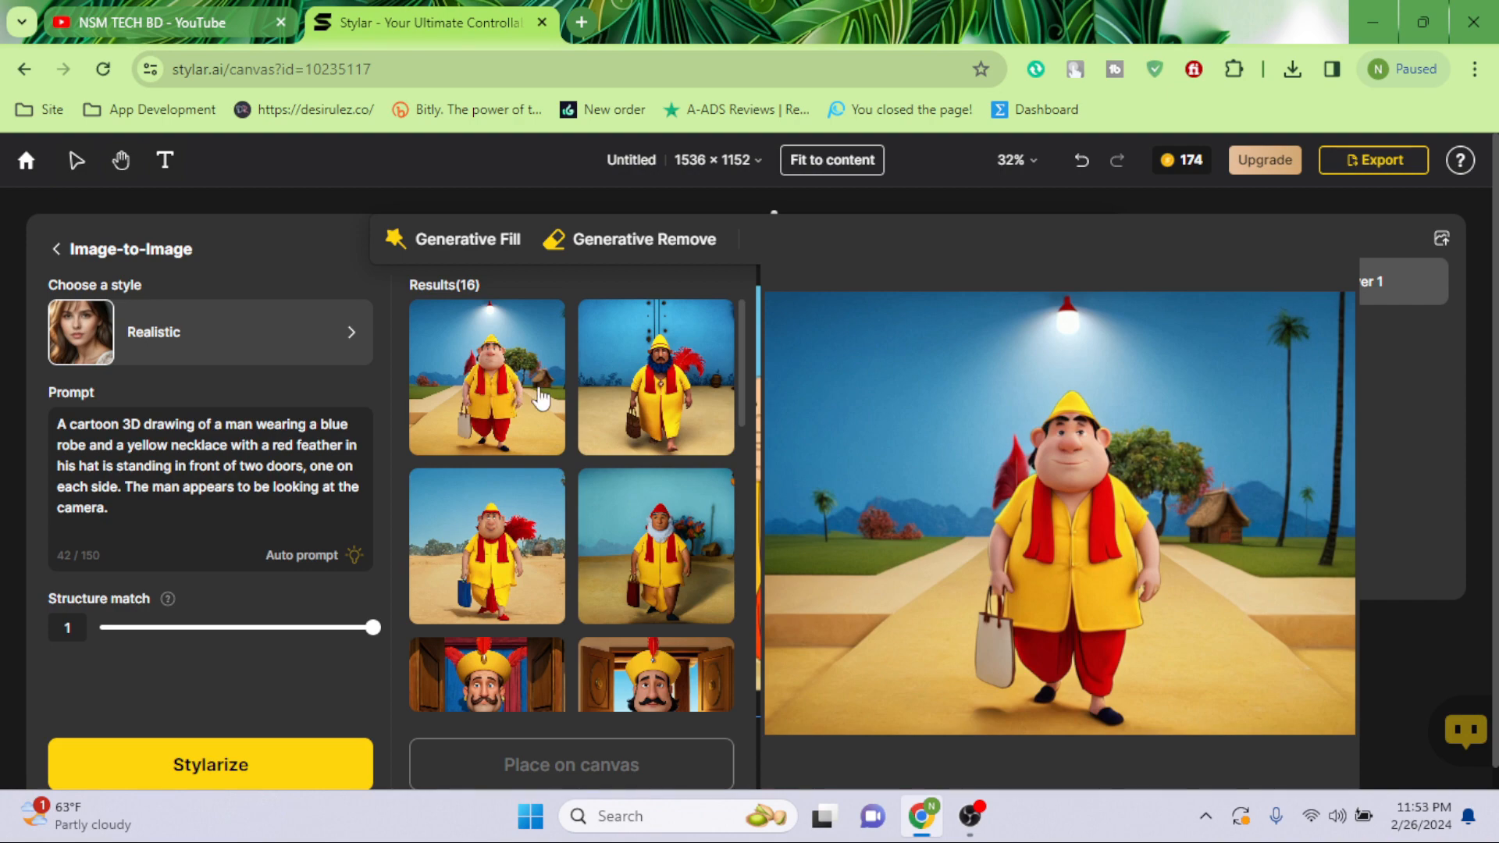
Place the first stylized result, the yellow-shirted man on the village road, on the canvas
mouse_move(661, 390)
mouse_move(491, 541)
click(484, 399)
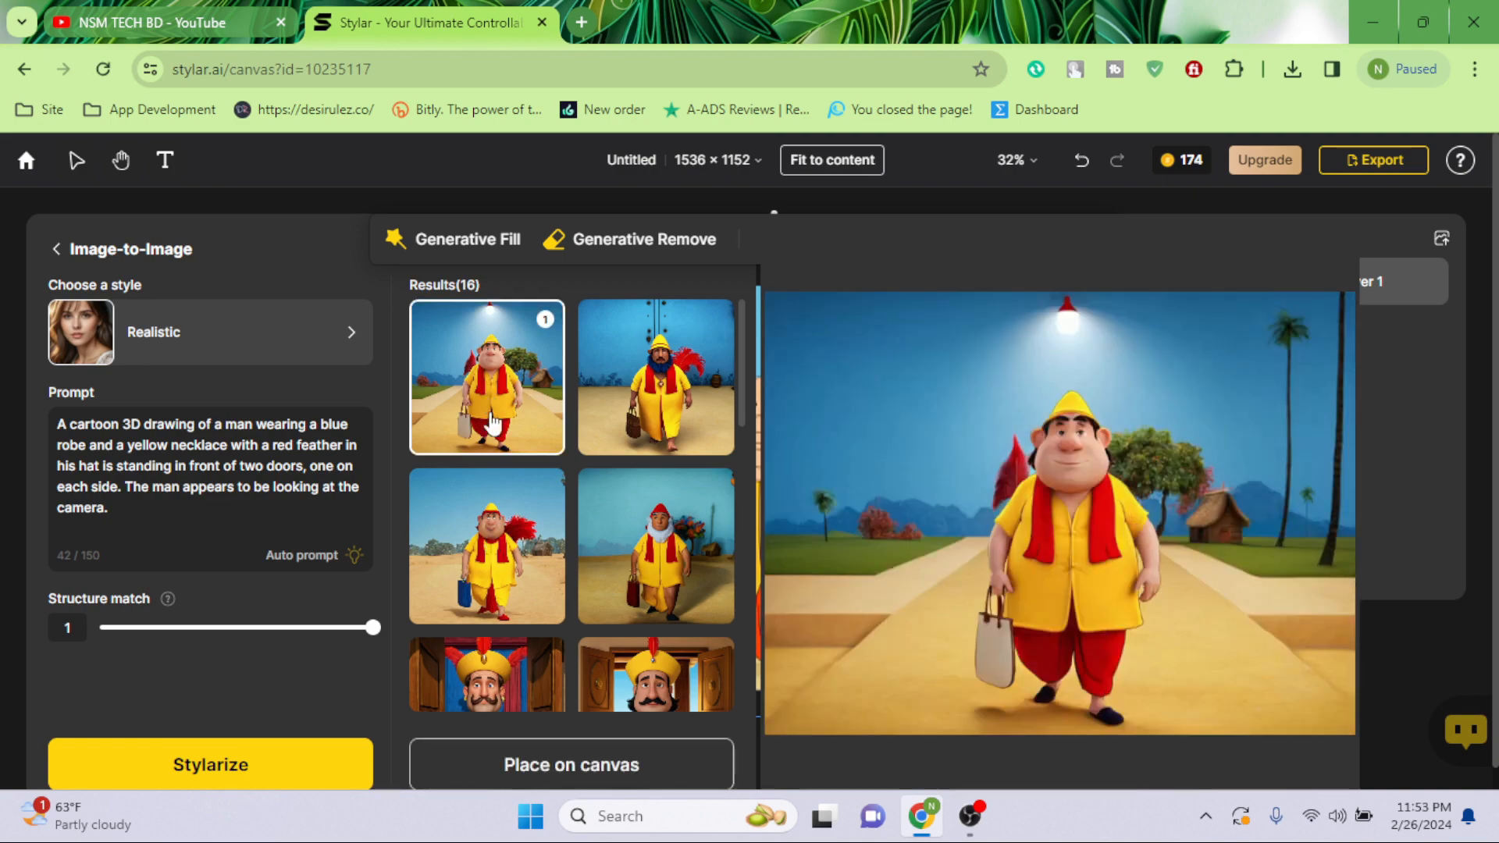
click(581, 767)
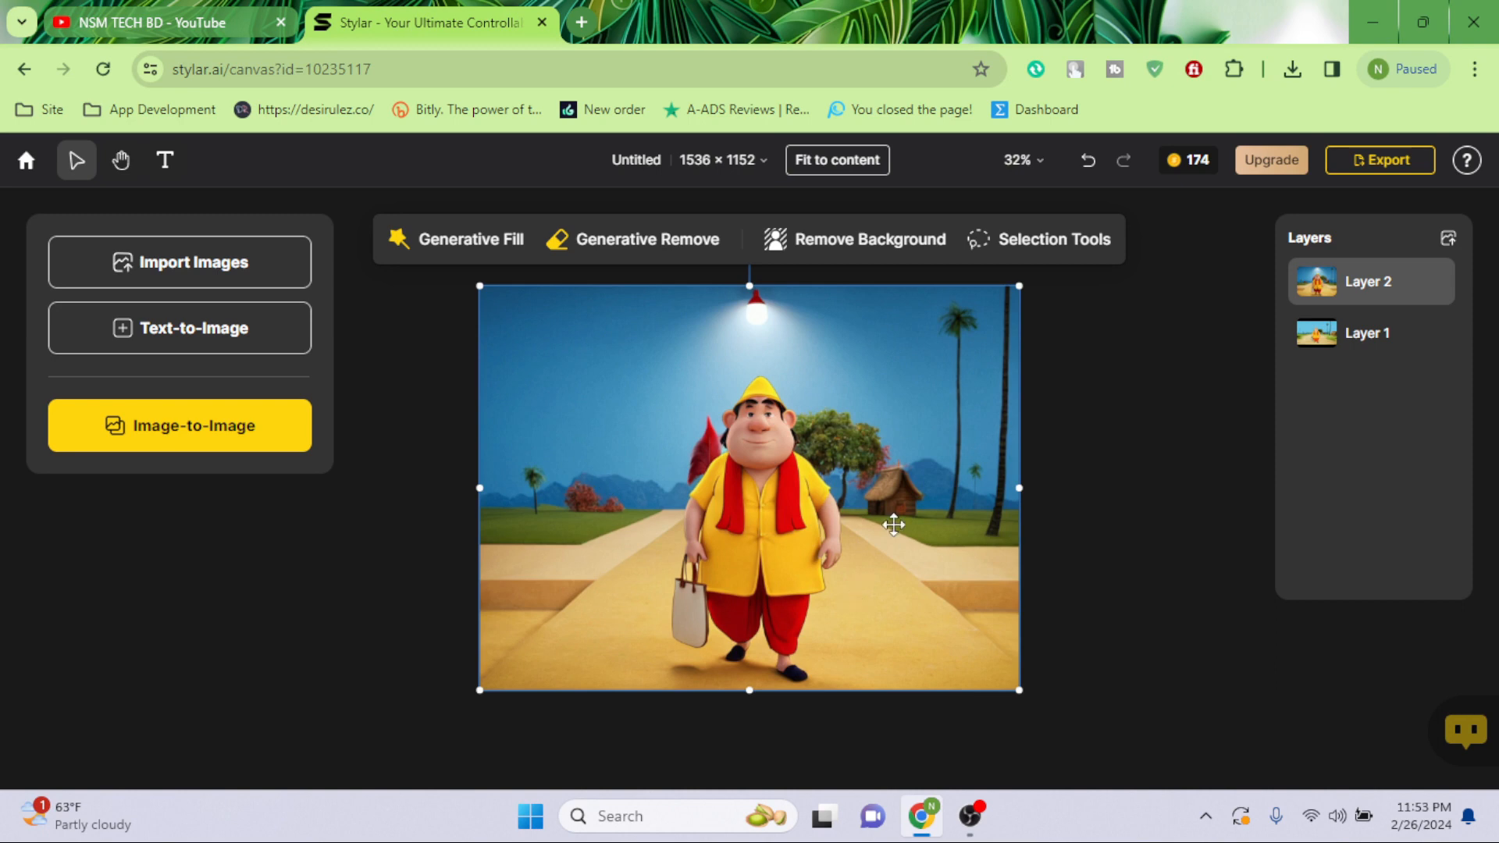
Move the stylized image aside, delete the original cartoon layer beneath it, and realign the stylized image with the canvas
drag(622, 354, 980, 365)
click(652, 411)
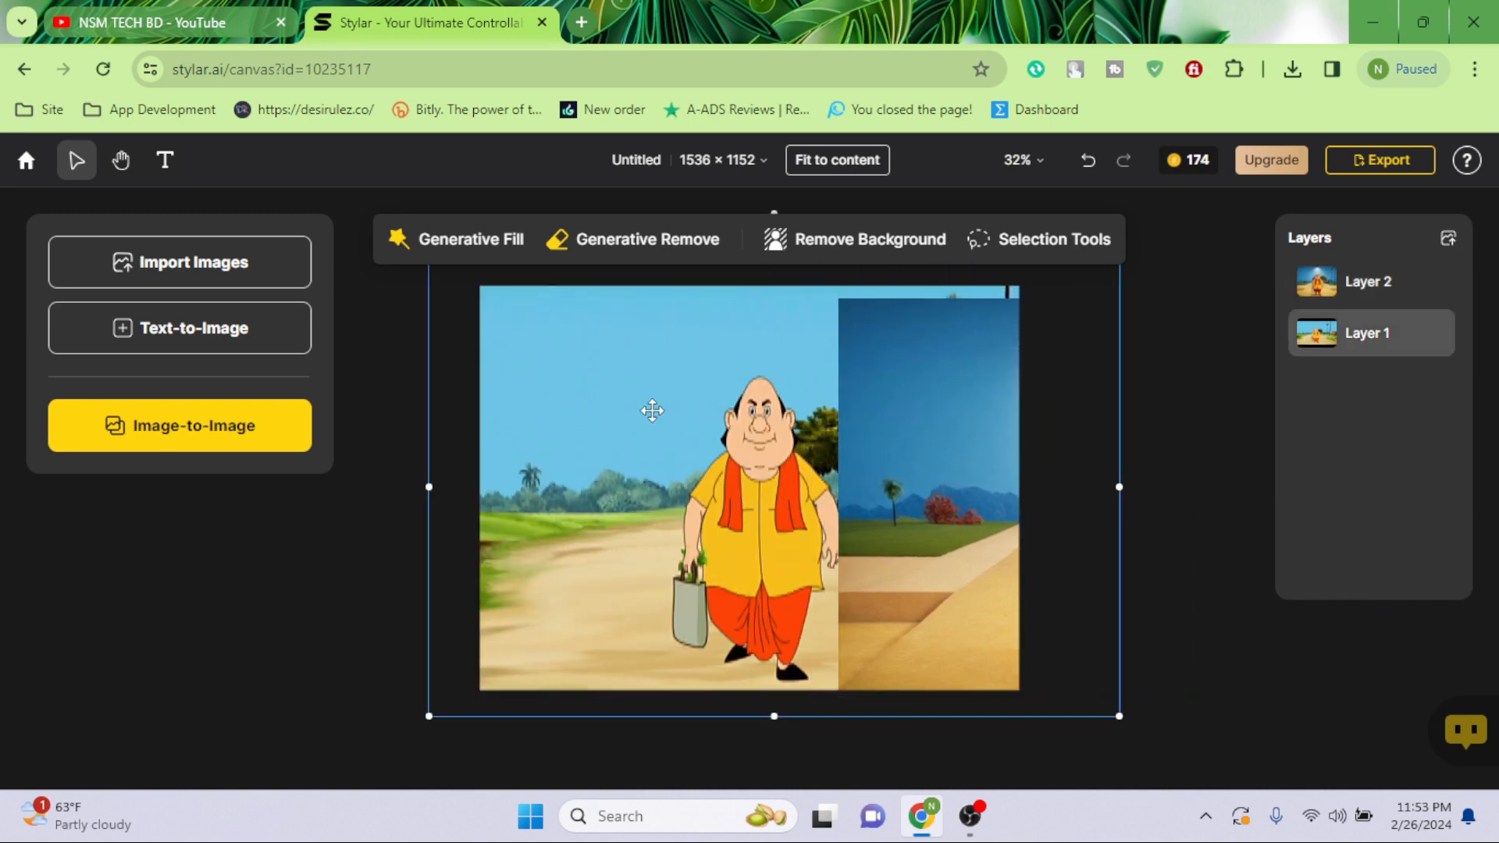
right_click(651, 395)
click(709, 433)
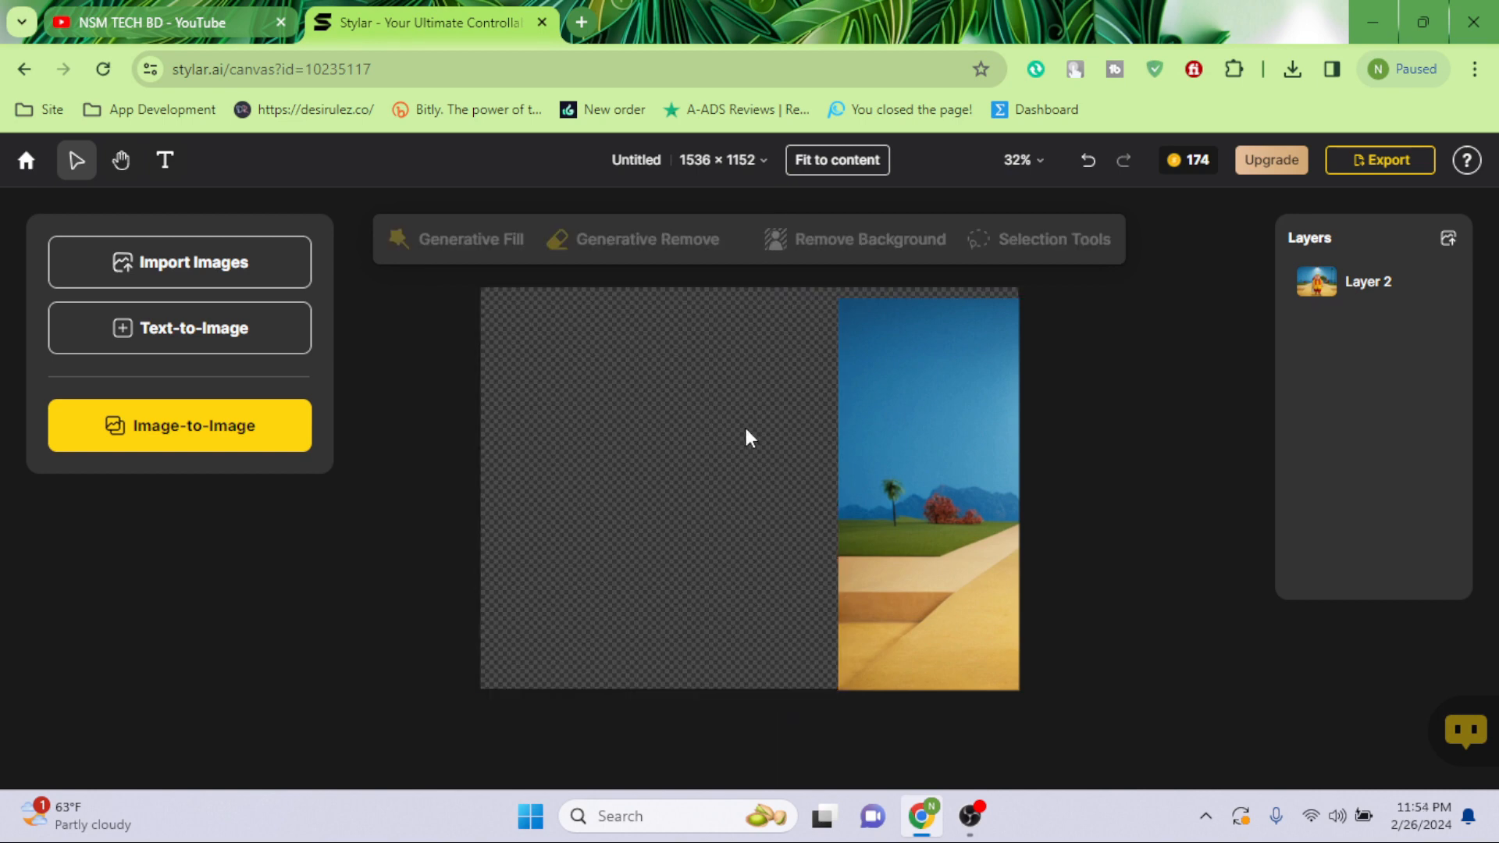
drag(920, 432, 561, 418)
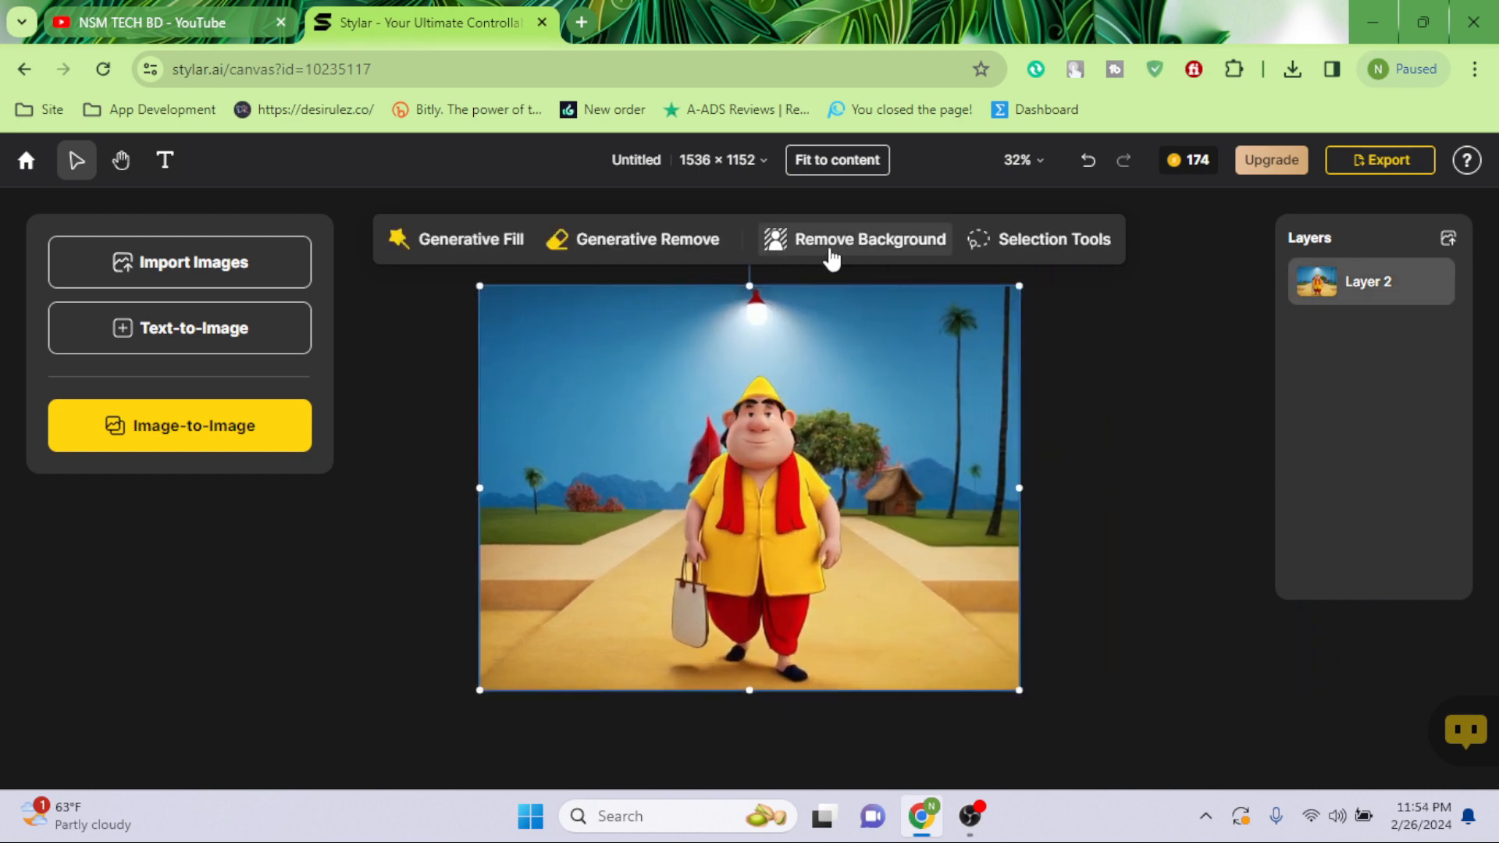
Remove the background from the stylized character image
click(867, 241)
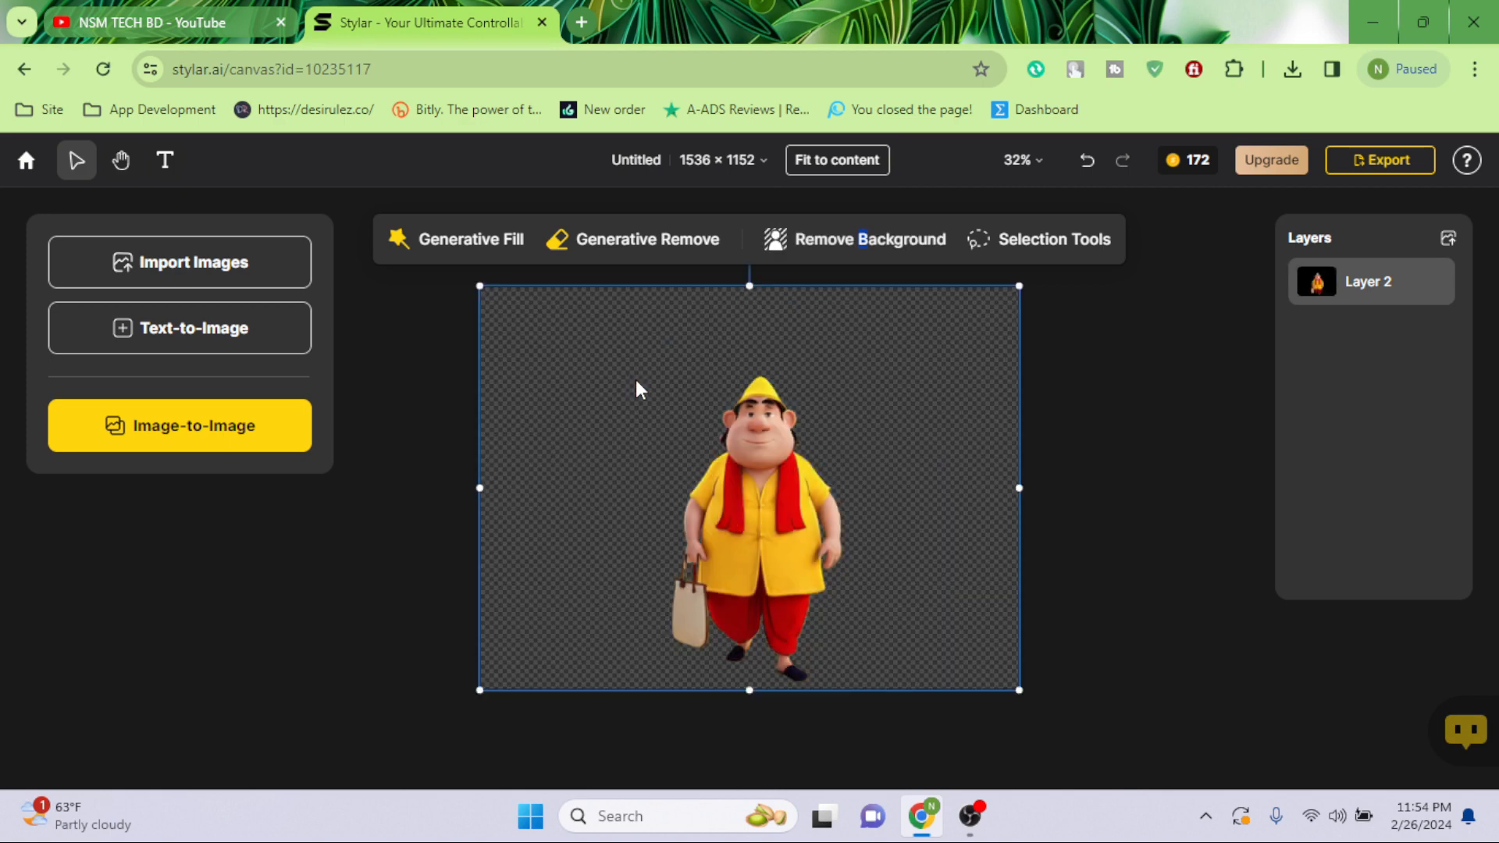
drag(765, 468, 762, 469)
Switch to the open YouTube page of the NSM TECH BD channel and view its channel header
click(218, 21)
drag(511, 404, 804, 420)
click(808, 420)
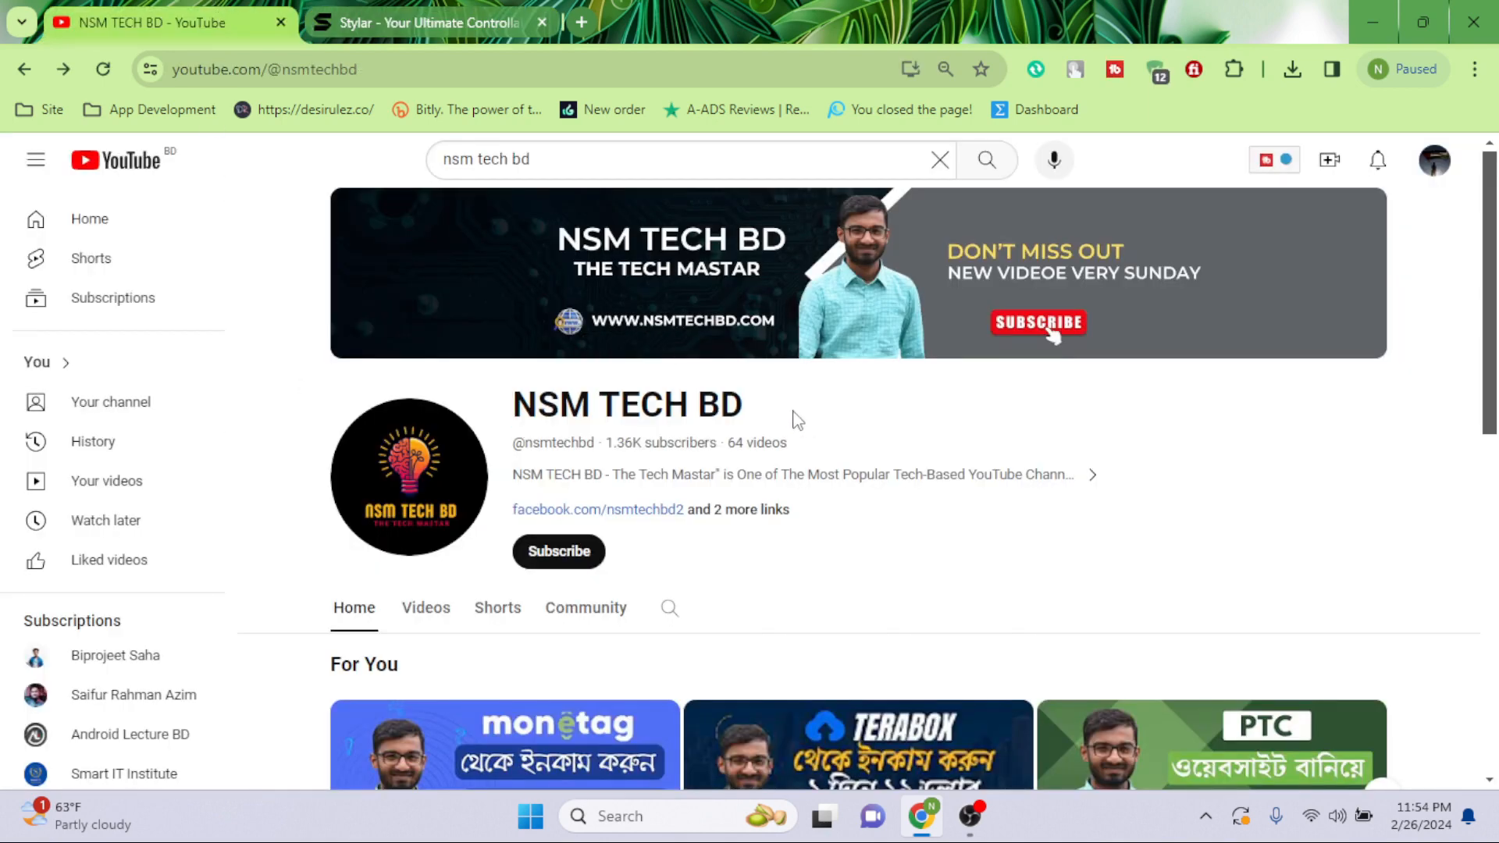